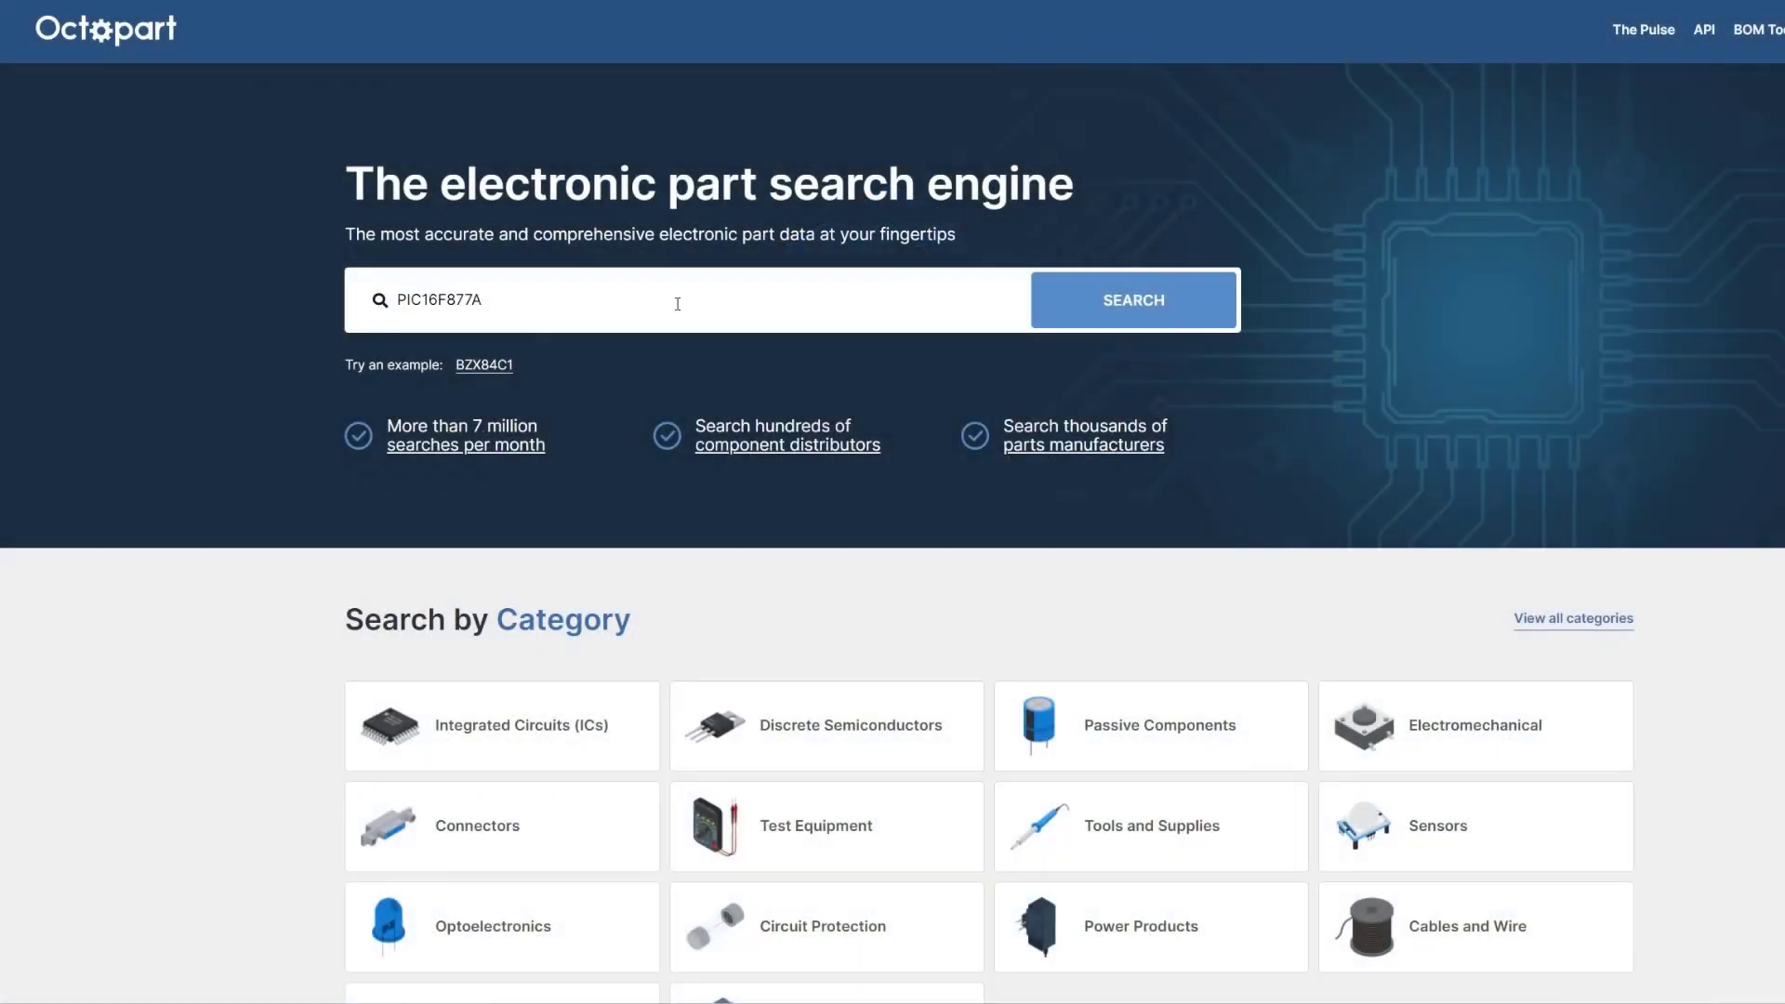
# - Search for the part PIC16F877A and review the specifications of the matching parts
pyautogui.press('Return')
pyautogui.click(325, 349)
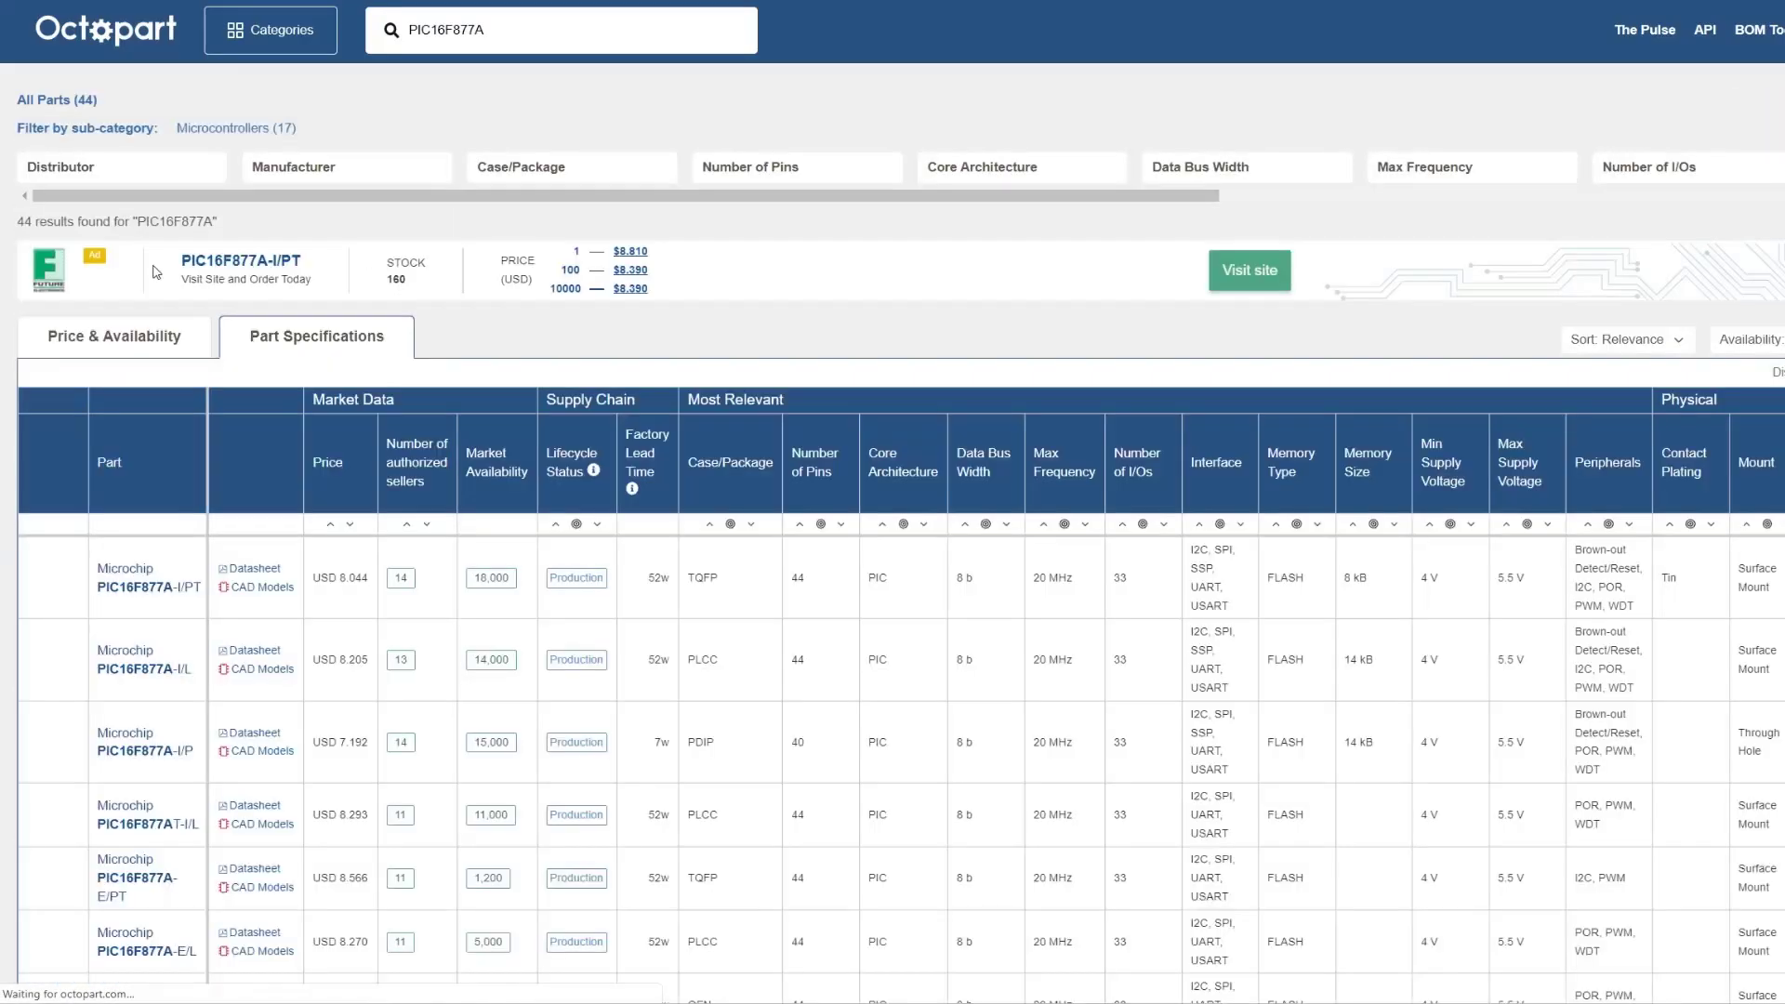
pyautogui.scroll(-3, 186, 353)
pyautogui.scroll(3, 223, 372)
# - Review the price and availability listings for the PIC16F877A parts
pyautogui.click(153, 333)
pyautogui.scroll(-4, 270, 422)
pyautogui.scroll(4, 251, 493)
pyautogui.click(230, 511)
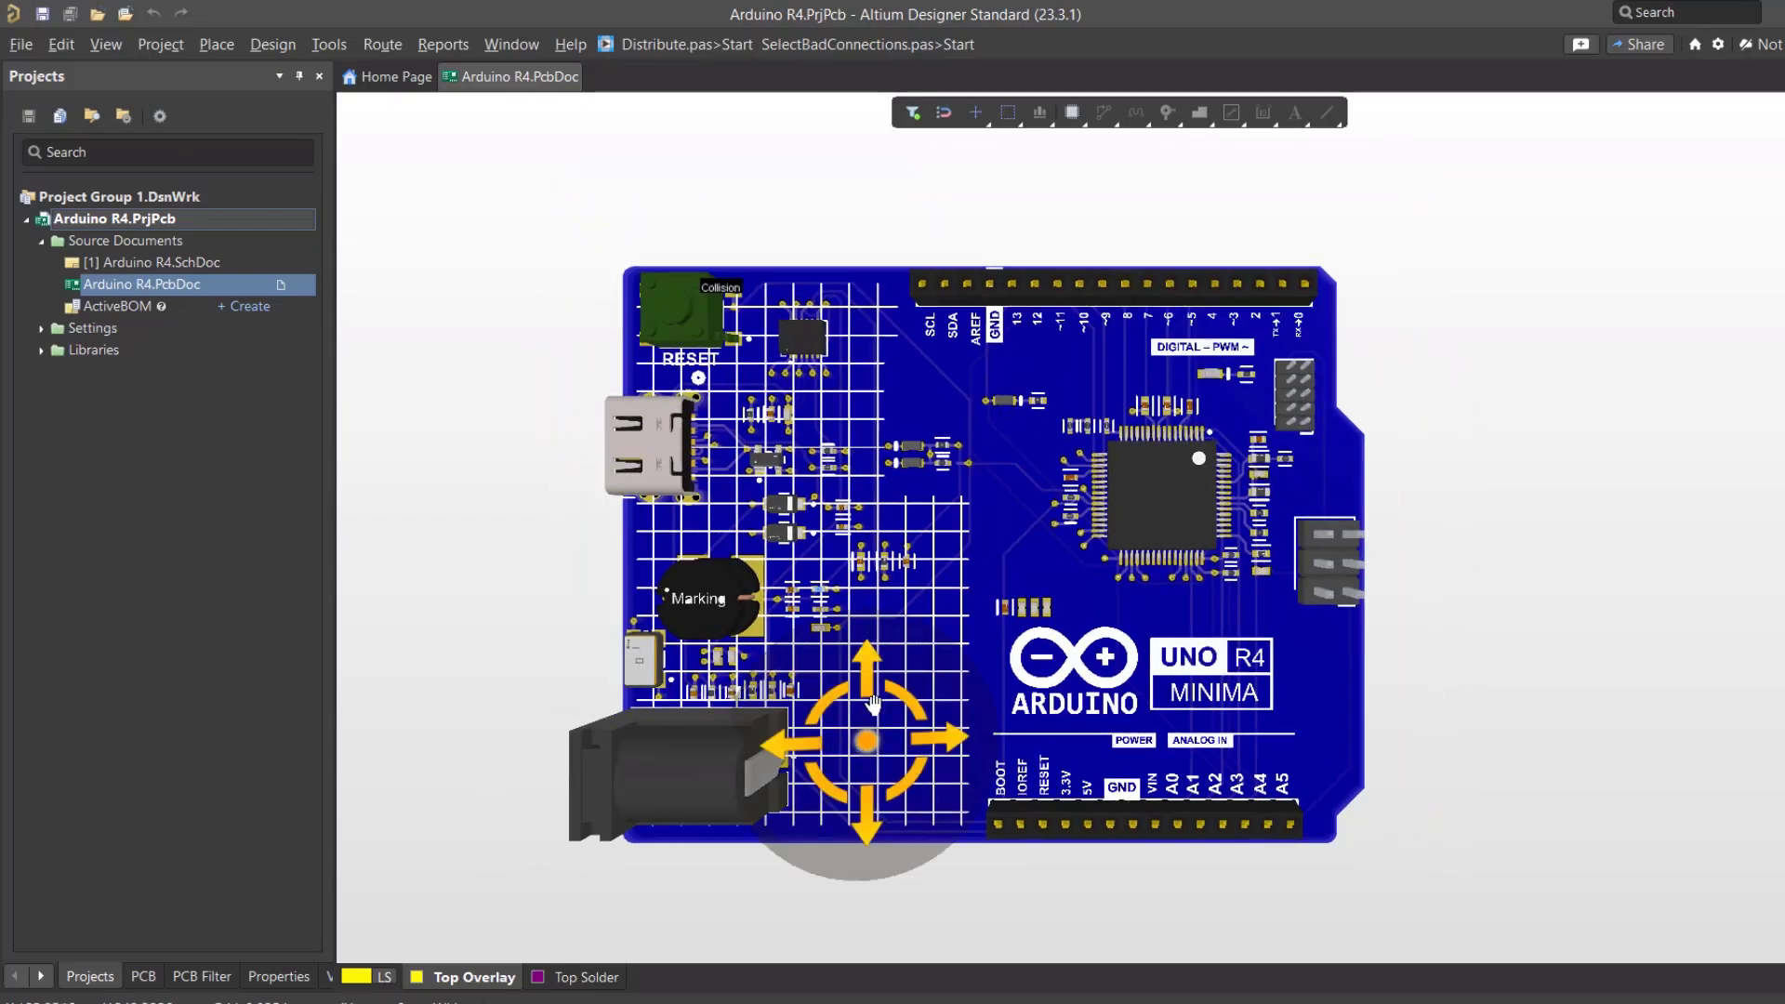
# - Switch to Altium Designer and examine the Arduino R4 board in 3D from several angles, then straight from above
pyautogui.keyDown('shift'); pyautogui.moveTo(872, 704); pyautogui.dragTo(1069, 623, button='right'); pyautogui.keyUp('shift')
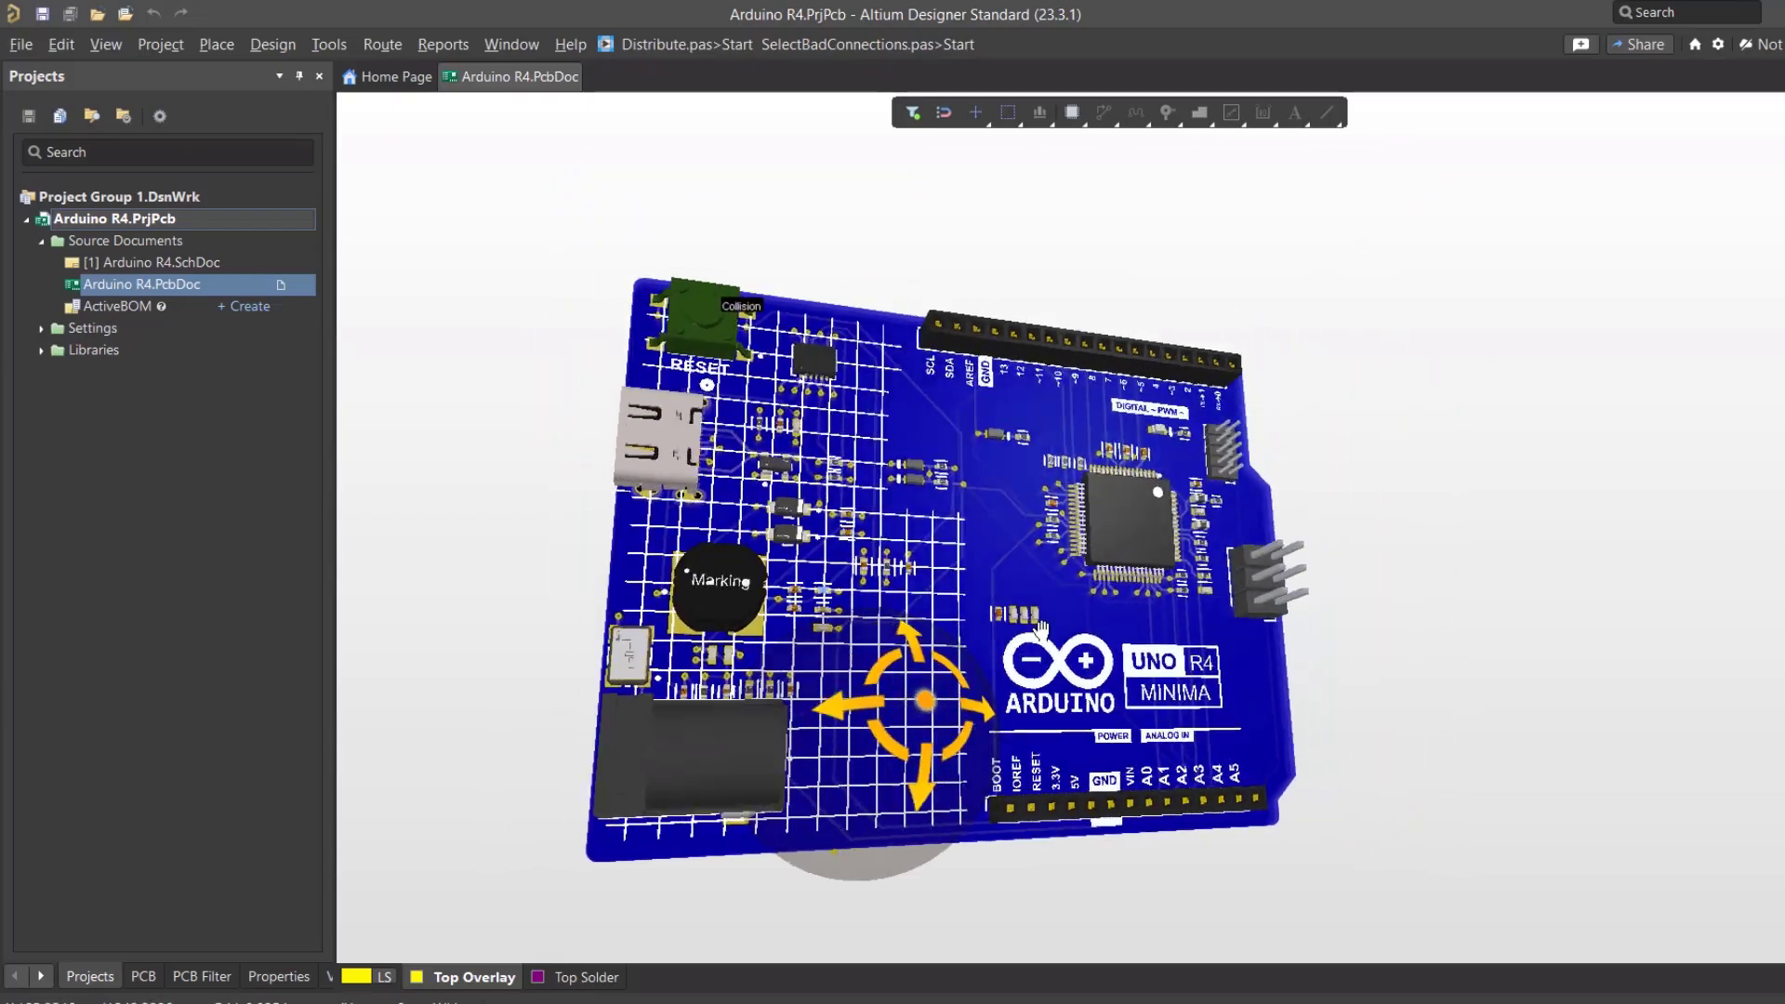
pyautogui.keyDown('shift'); pyautogui.moveTo(1125, 747); pyautogui.dragTo(948, 465, button='right'); pyautogui.keyUp('shift')
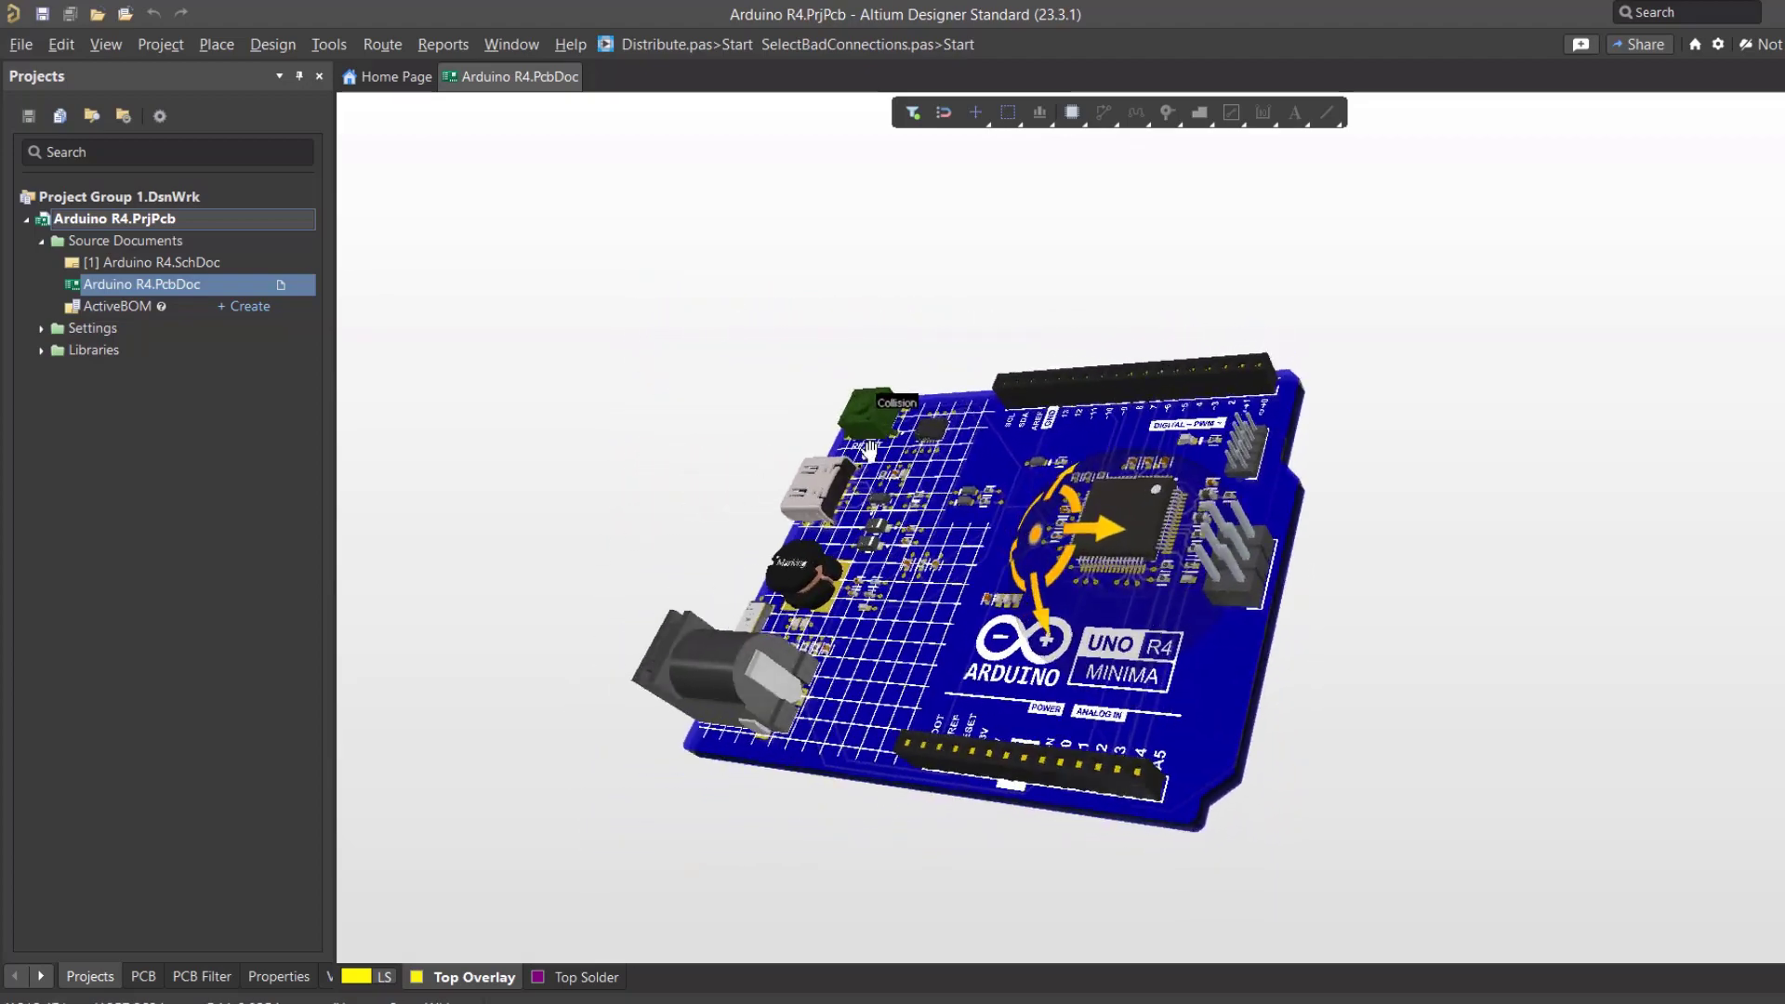
pyautogui.keyDown('shift'); pyautogui.moveTo(1214, 425); pyautogui.dragTo(1232, 790, button='right'); pyautogui.keyUp('shift')
pyautogui.press('0')
pyautogui.keyDown('ctrl'); pyautogui.scroll(-2, 898, 745); pyautogui.keyUp('ctrl')
pyautogui.keyDown('shift'); pyautogui.moveTo(882, 721); pyautogui.dragTo(919, 673, button='right'); pyautogui.keyUp('shift')
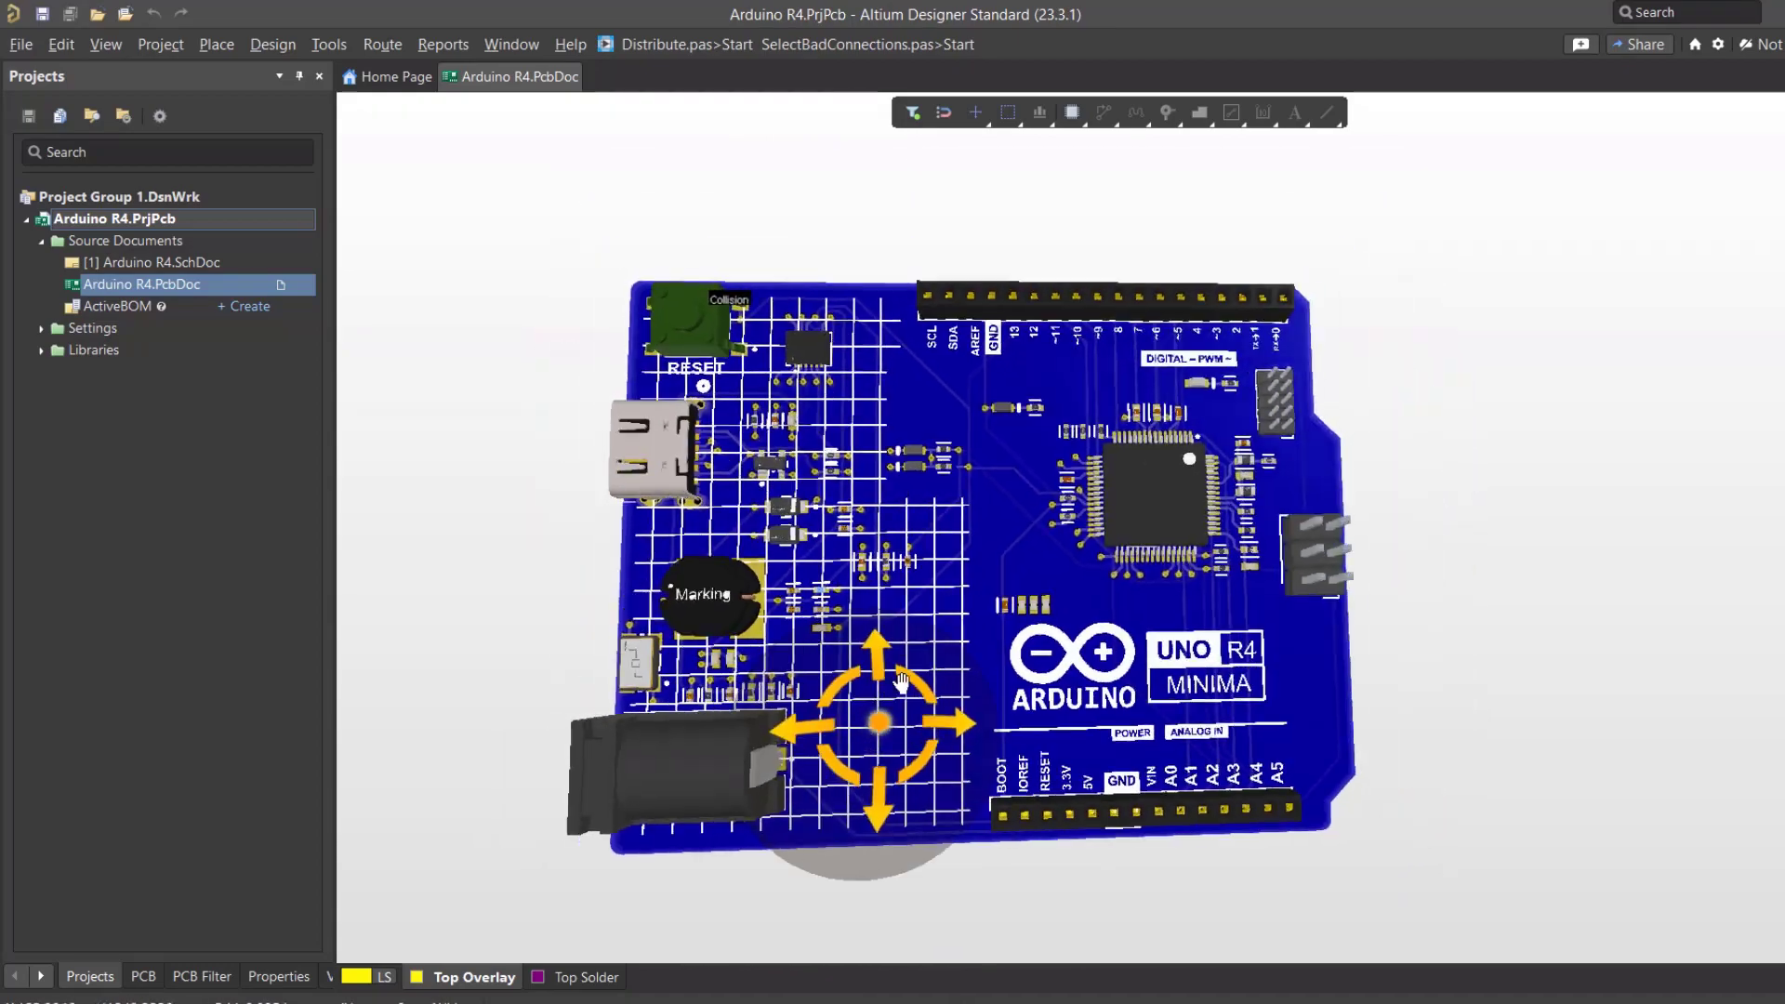
pyautogui.keyDown('shift'); pyautogui.moveTo(1165, 660); pyautogui.dragTo(1012, 539, button='right'); pyautogui.keyUp('shift')
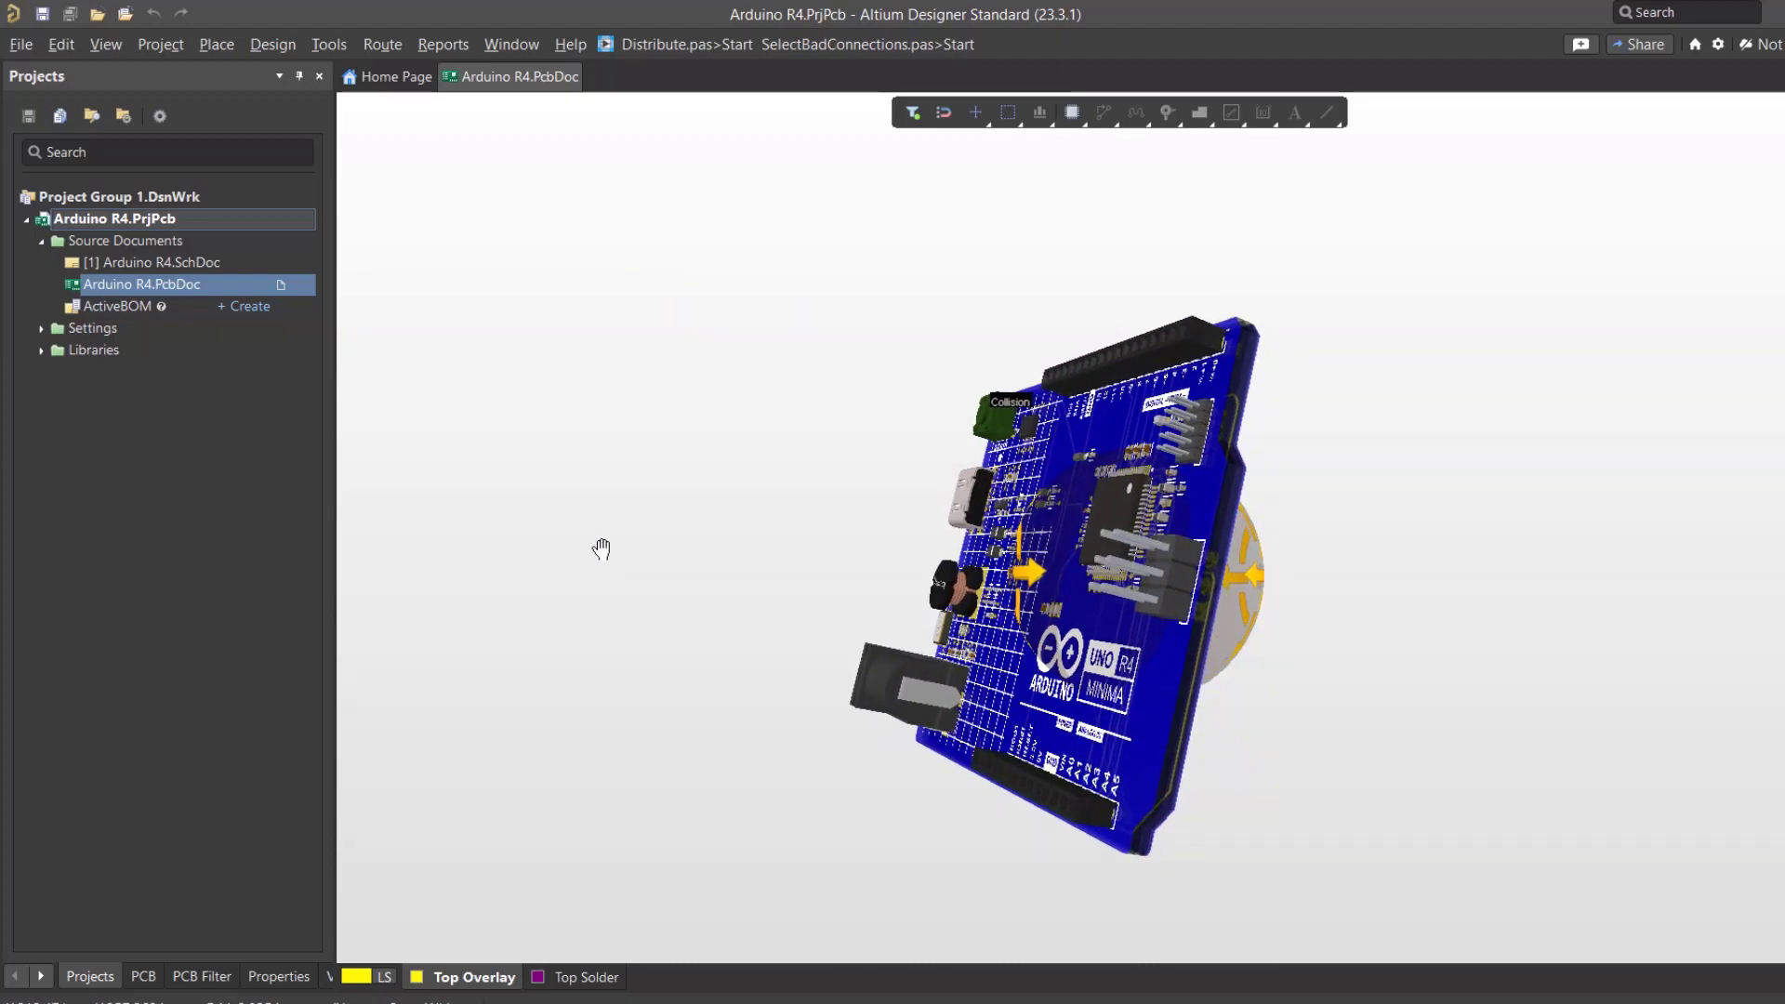
pyautogui.keyDown('shift'); pyautogui.moveTo(636, 536); pyautogui.dragTo(1094, 733, button='right'); pyautogui.keyUp('shift')
pyautogui.keyDown('shift'); pyautogui.moveTo(1378, 748); pyautogui.dragTo(1181, 604, button='right'); pyautogui.keyUp('shift')
pyautogui.press('0')
pyautogui.keyDown('ctrl'); pyautogui.scroll(2, 993, 621); pyautogui.keyUp('ctrl')
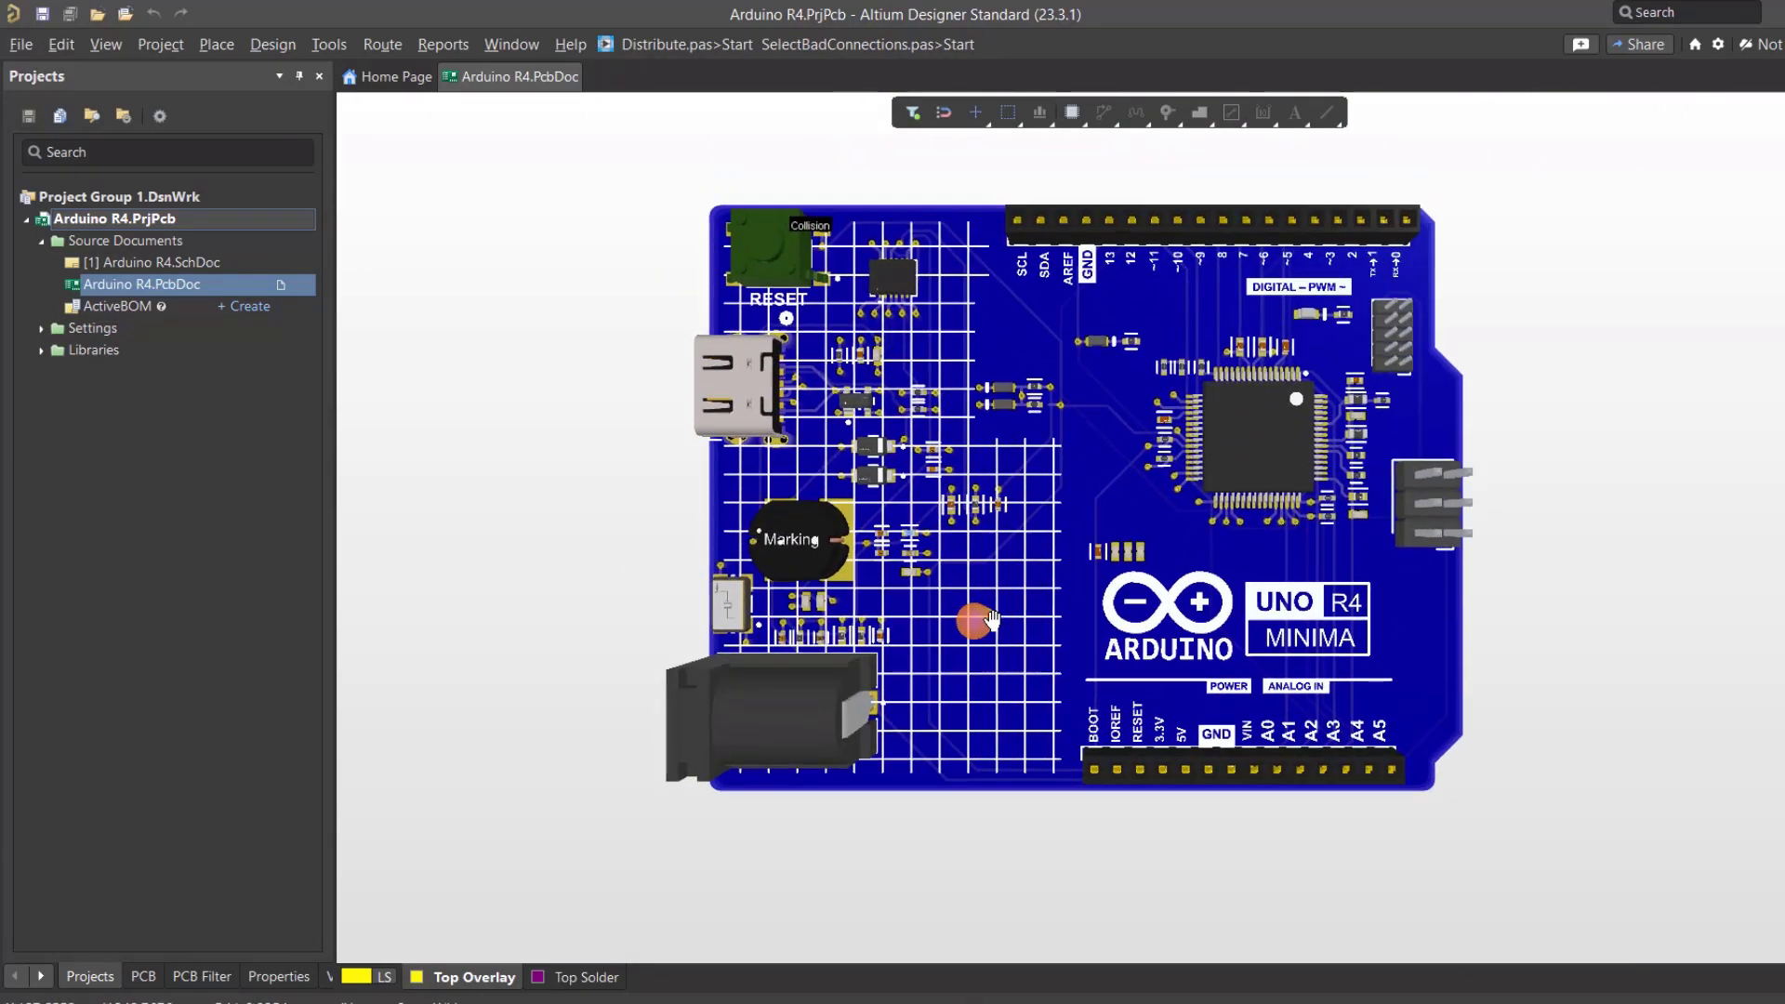
# - Raise the 3D board thickness scale to its maximum and examine the traces and vias between the board layers
pyautogui.press('l')
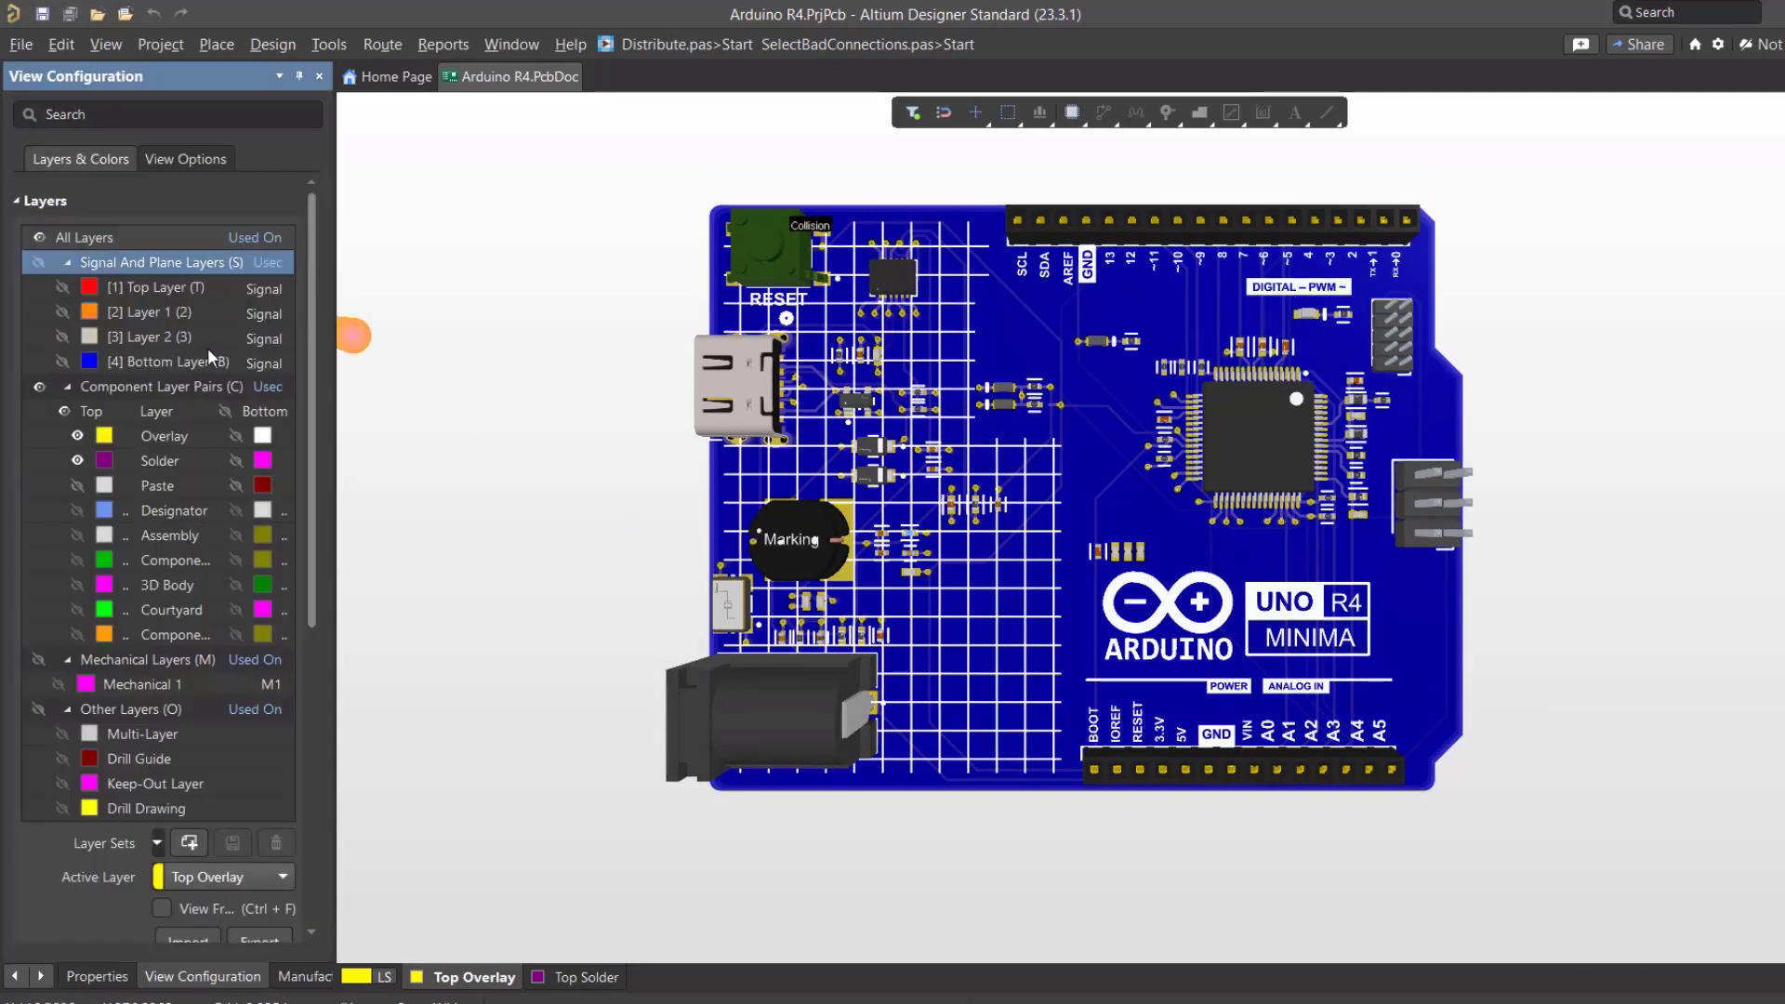
pyautogui.click(186, 164)
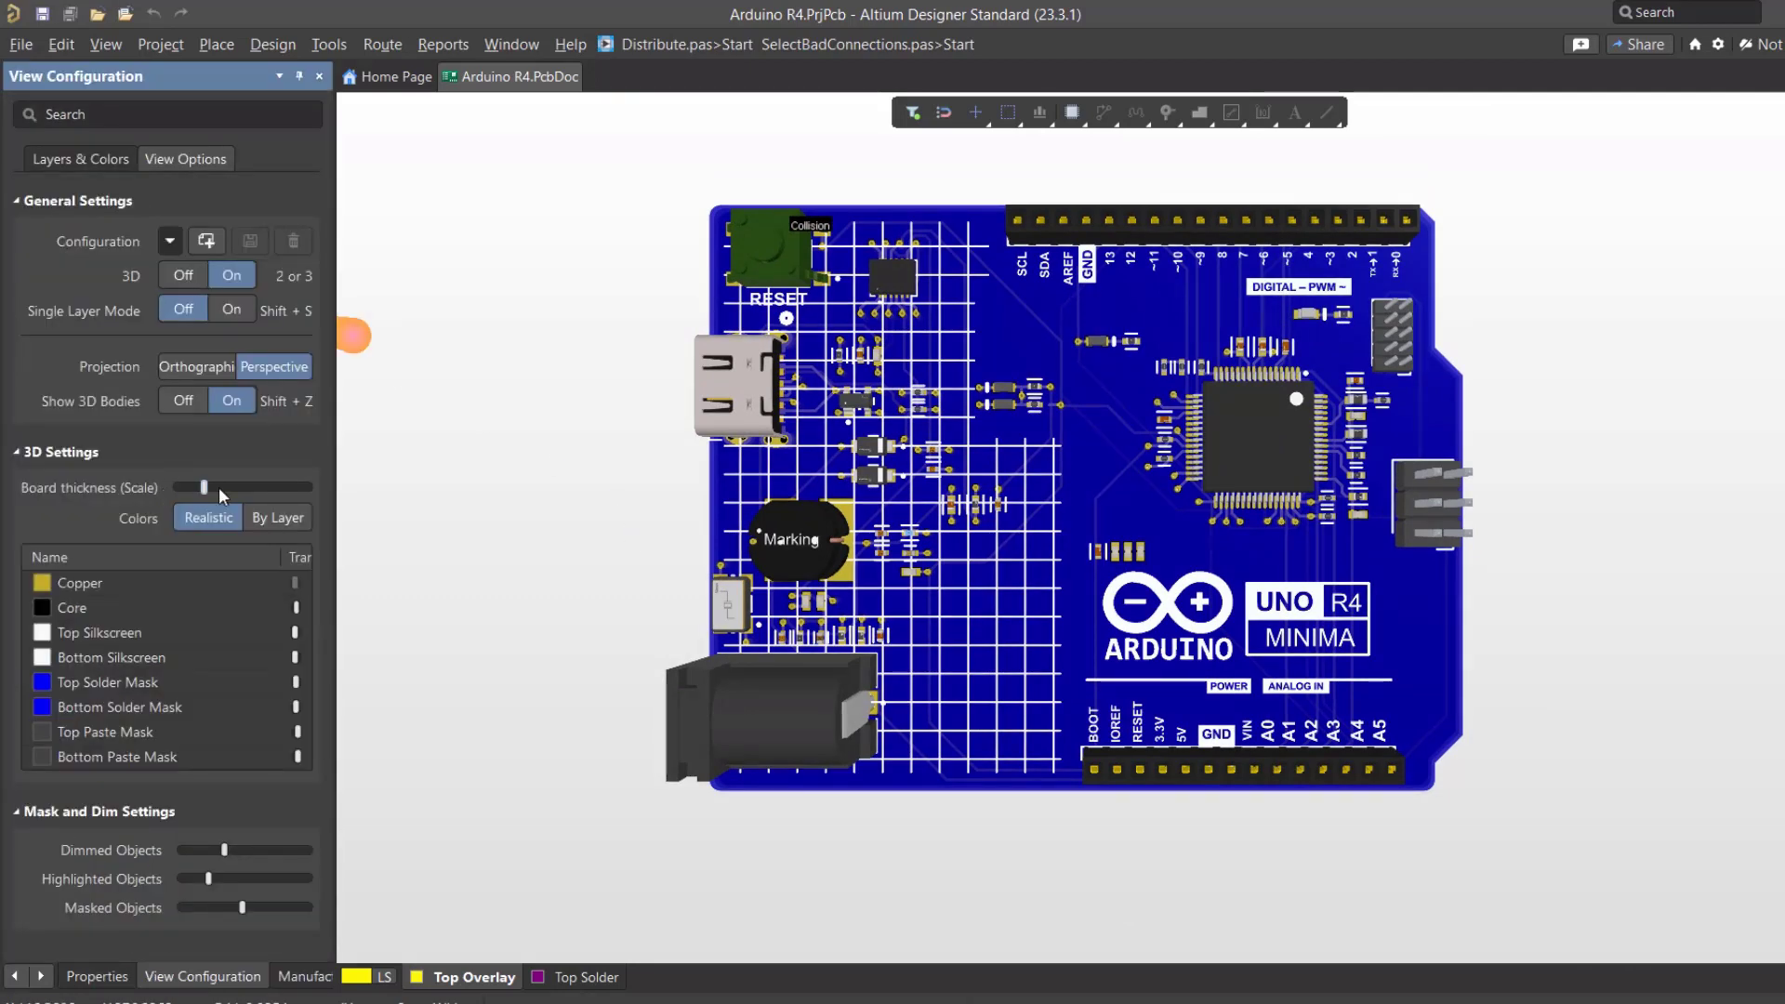
pyautogui.moveTo(1106, 705); pyautogui.dragTo(1086, 435, button='right')
pyautogui.keyDown('ctrl'); pyautogui.scroll(4, 1028, 690); pyautogui.keyUp('ctrl')
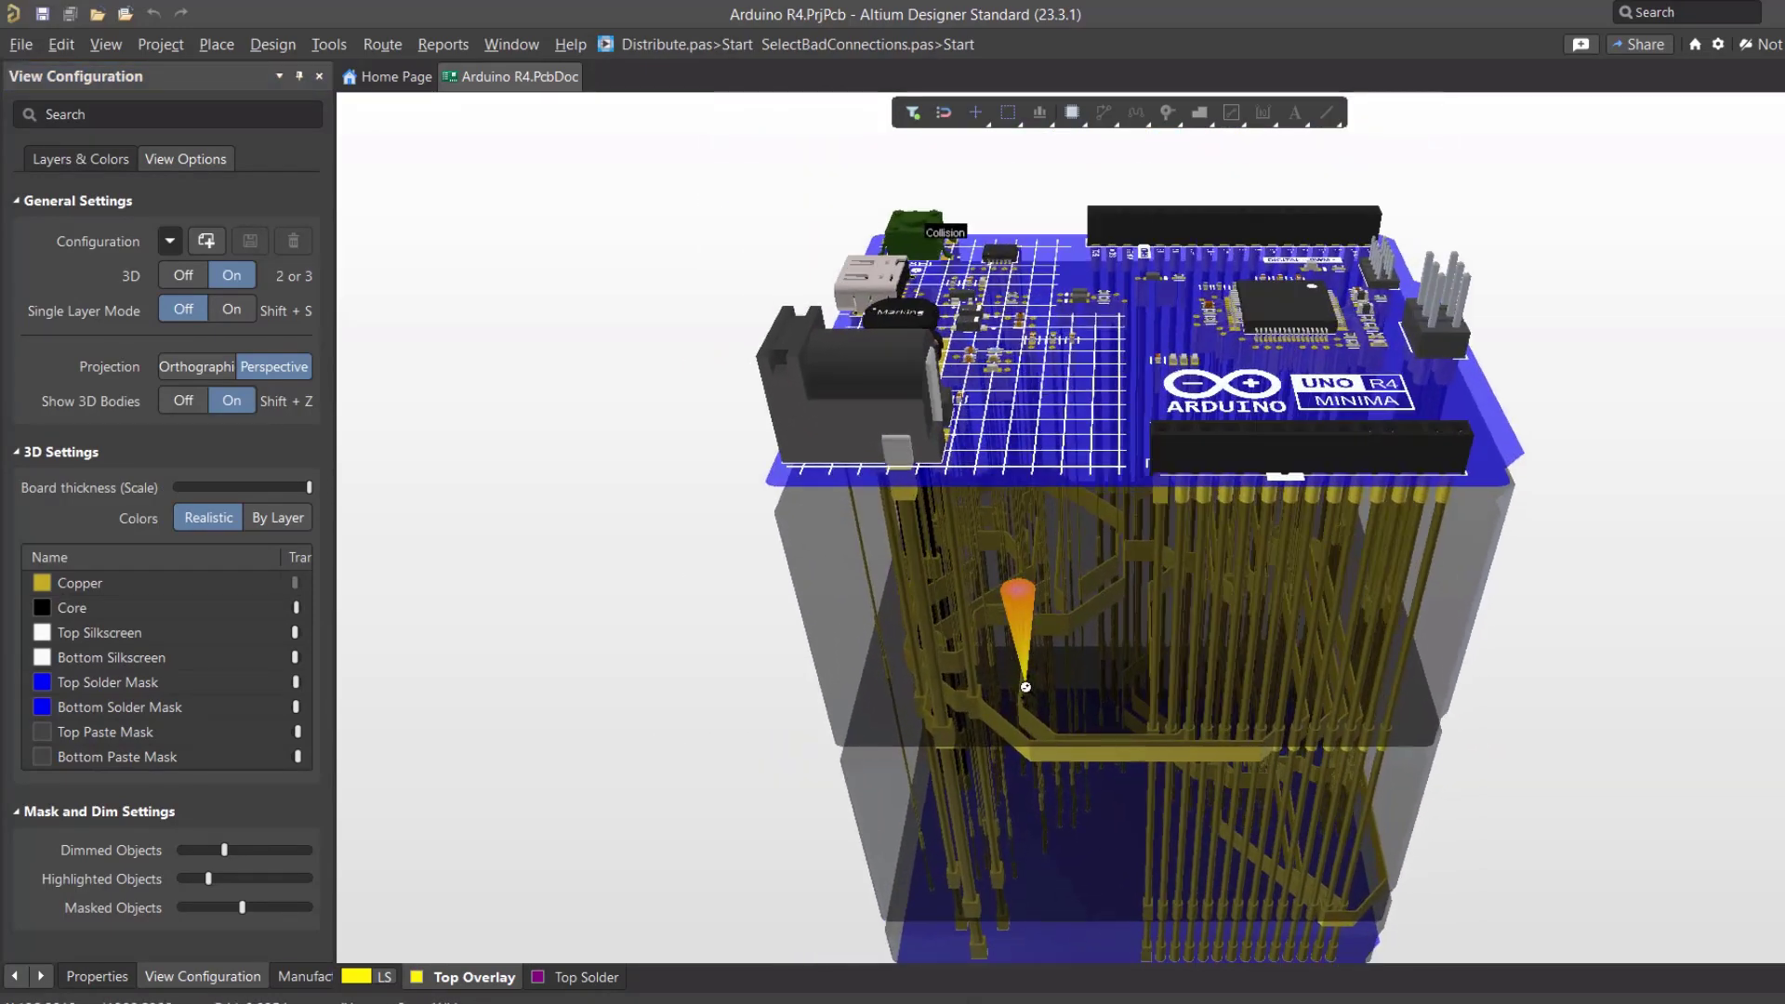
pyautogui.moveTo(1025, 690); pyautogui.dragTo(975, 544, button='right')
pyautogui.moveTo(975, 544)
pyautogui.mouseDown(button='middle')
pyautogui.moveTo(976, 502)
pyautogui.moveTo(975, 524)
pyautogui.mouseUp(button='middle')
pyautogui.keyDown('shift'); pyautogui.moveTo(1030, 502); pyautogui.dragTo(1044, 570, button='right'); pyautogui.keyUp('shift')
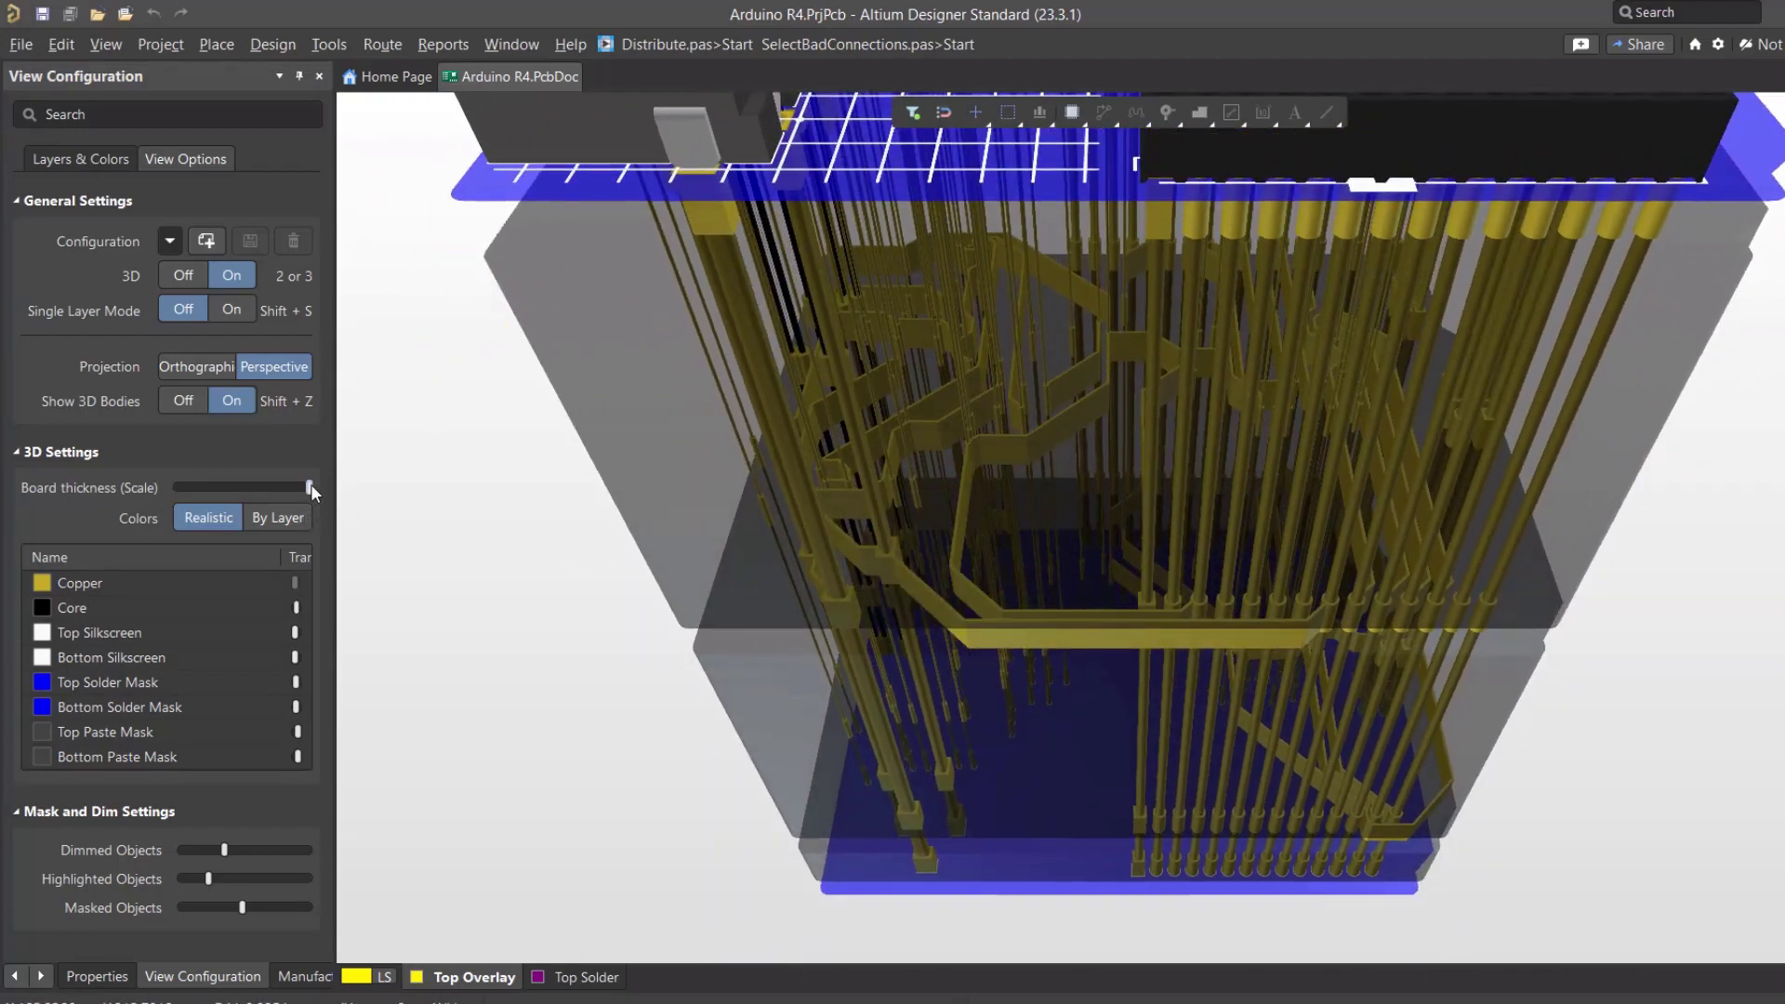
# - Reduce the board thickness scale to just above the middle of its range and examine the layer stack from other angles
pyautogui.moveTo(308, 487); pyautogui.dragTo(257, 483)
pyautogui.moveTo(1095, 488); pyautogui.dragTo(983, 740, button='right')
pyautogui.moveTo(983, 740); pyautogui.dragTo(983, 750, button='middle')
pyautogui.moveTo(983, 751)
pyautogui.keyDown('shift'); pyautogui.mouseDown(button='right')
pyautogui.moveTo(1084, 350)
pyautogui.moveTo(1072, 327)
pyautogui.moveTo(1468, 359)
pyautogui.moveTo(1622, 458)
pyautogui.moveTo(1717, 610)
pyautogui.moveTo(1654, 606)
pyautogui.moveTo(997, 279)
pyautogui.moveTo(1196, 595)
pyautogui.moveTo(1343, 749)
pyautogui.moveTo(1458, 821)
pyautogui.moveTo(1581, 697)
pyautogui.mouseUp(button='right'); pyautogui.keyUp('shift')
pyautogui.keyDown('shift'); pyautogui.moveTo(1329, 795); pyautogui.dragTo(1364, 827, button='right'); pyautogui.keyUp('shift')
pyautogui.press('0')
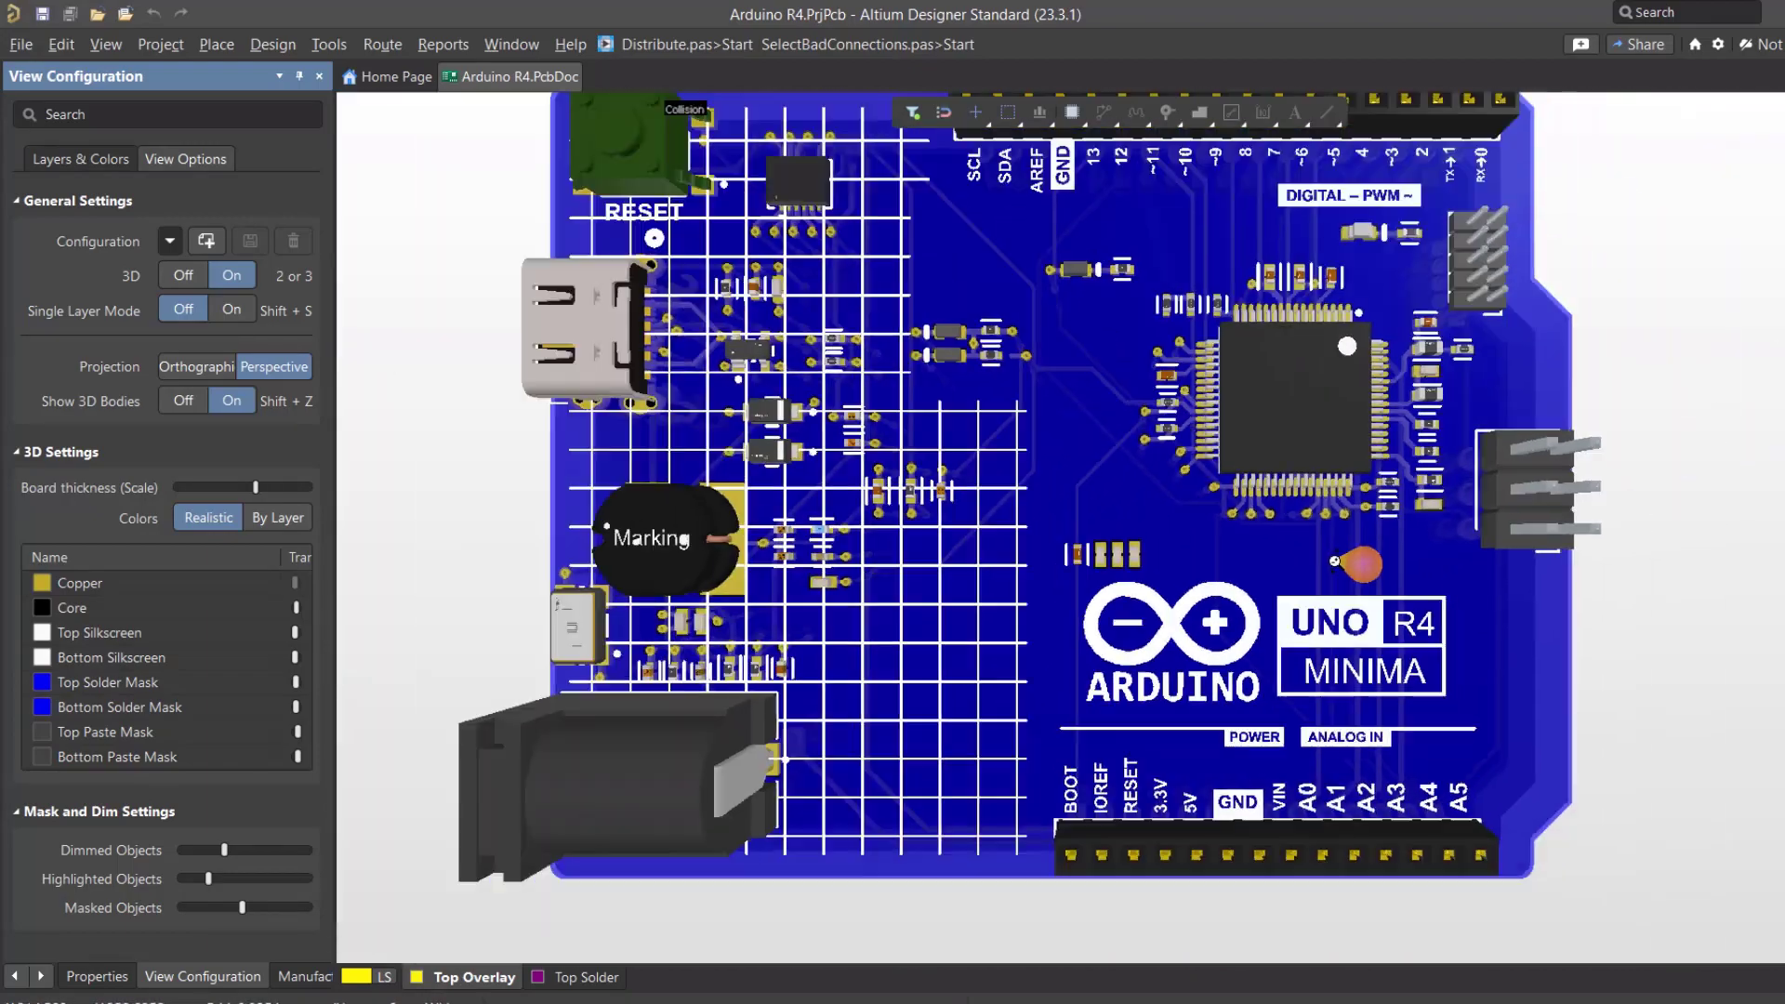
# - Examine the expanded board's edges and internal copper close up in 3D
pyautogui.keyDown('ctrl'); pyautogui.scroll(-4, 1336, 560); pyautogui.keyUp('ctrl')
pyautogui.keyDown('shift'); pyautogui.moveTo(1307, 570); pyautogui.dragTo(1265, 717, button='right'); pyautogui.keyUp('shift')
pyautogui.keyDown('ctrl'); pyautogui.scroll(6, 1262, 705); pyautogui.keyUp('ctrl')
pyautogui.moveTo(1263, 705); pyautogui.dragTo(1255, 694, button='middle')
pyautogui.keyDown('shift'); pyautogui.moveTo(1259, 617); pyautogui.dragTo(1236, 487, button='right'); pyautogui.keyUp('shift')
pyautogui.moveTo(803, 338); pyautogui.dragTo(812, 292, button='middle')
pyautogui.keyDown('shift'); pyautogui.moveTo(797, 366); pyautogui.dragTo(781, 595, button='right'); pyautogui.keyUp('shift')
# - Lower the board thickness scale to about a quarter of its range and look over the board
pyautogui.keyDown('shift'); pyautogui.moveTo(314, 491); pyautogui.dragTo(256, 494, button='right'); pyautogui.keyUp('shift')
pyautogui.moveTo(250, 487); pyautogui.dragTo(204, 489)
pyautogui.moveTo(834, 891); pyautogui.dragTo(1144, 509, button='right')
pyautogui.moveTo(1144, 508); pyautogui.dragTo(1149, 500, button='middle')
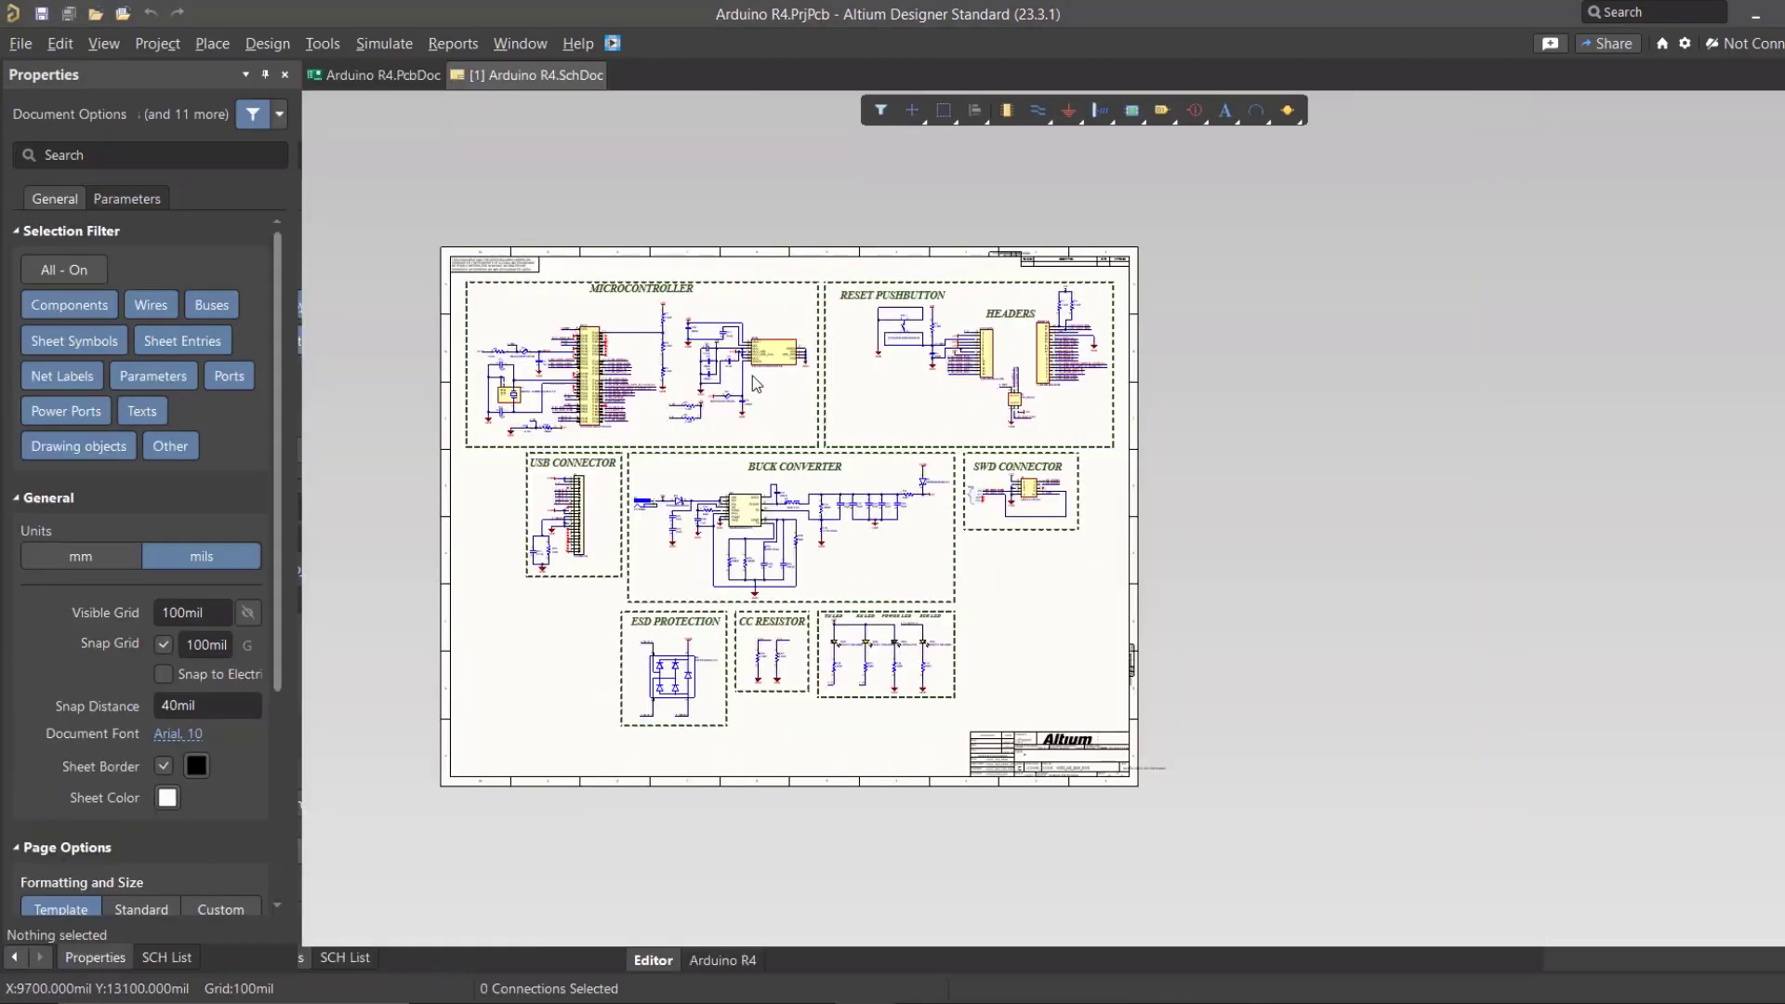
# - Inspect the properties of IC1A in the schematic's microcontroller section, widening the Properties panel to read the full comment and description
pyautogui.keyDown('ctrl'); pyautogui.scroll(6, 621, 355); pyautogui.keyUp('ctrl')
pyautogui.moveTo(574, 350); pyautogui.dragTo(904, 447, button='right')
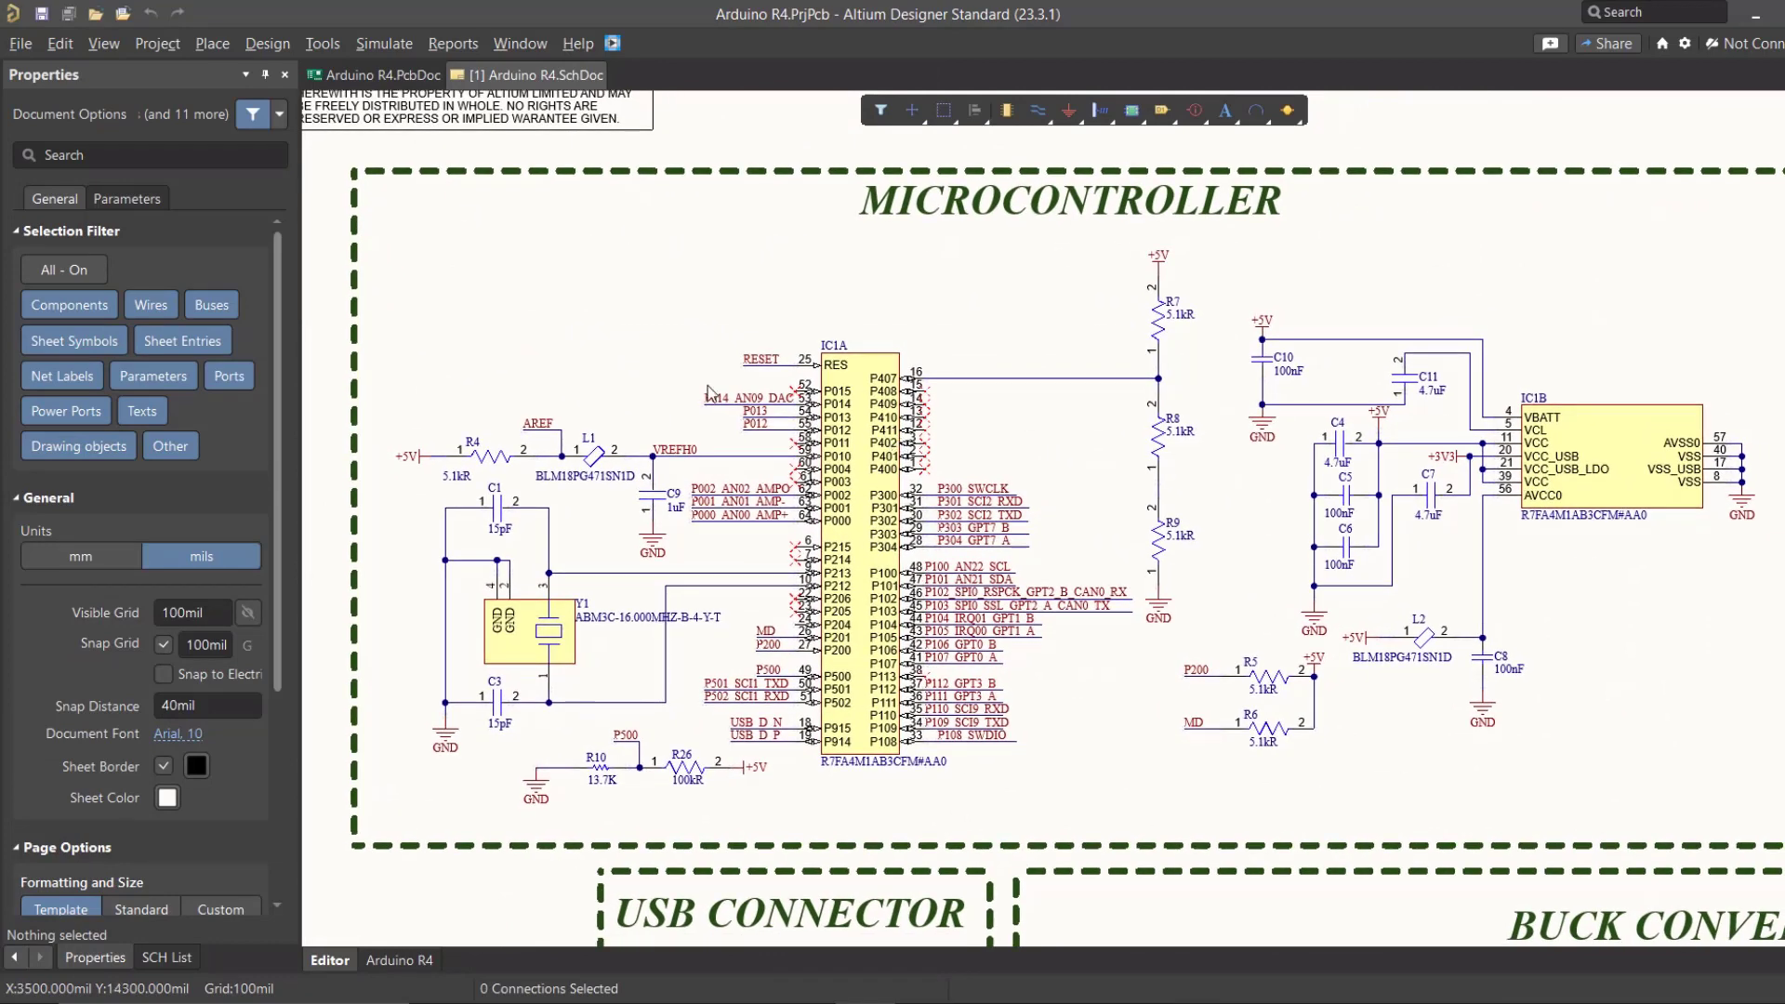
pyautogui.keyDown('ctrl'); pyautogui.scroll(1, 708, 392); pyautogui.keyUp('ctrl')
pyautogui.click(832, 391)
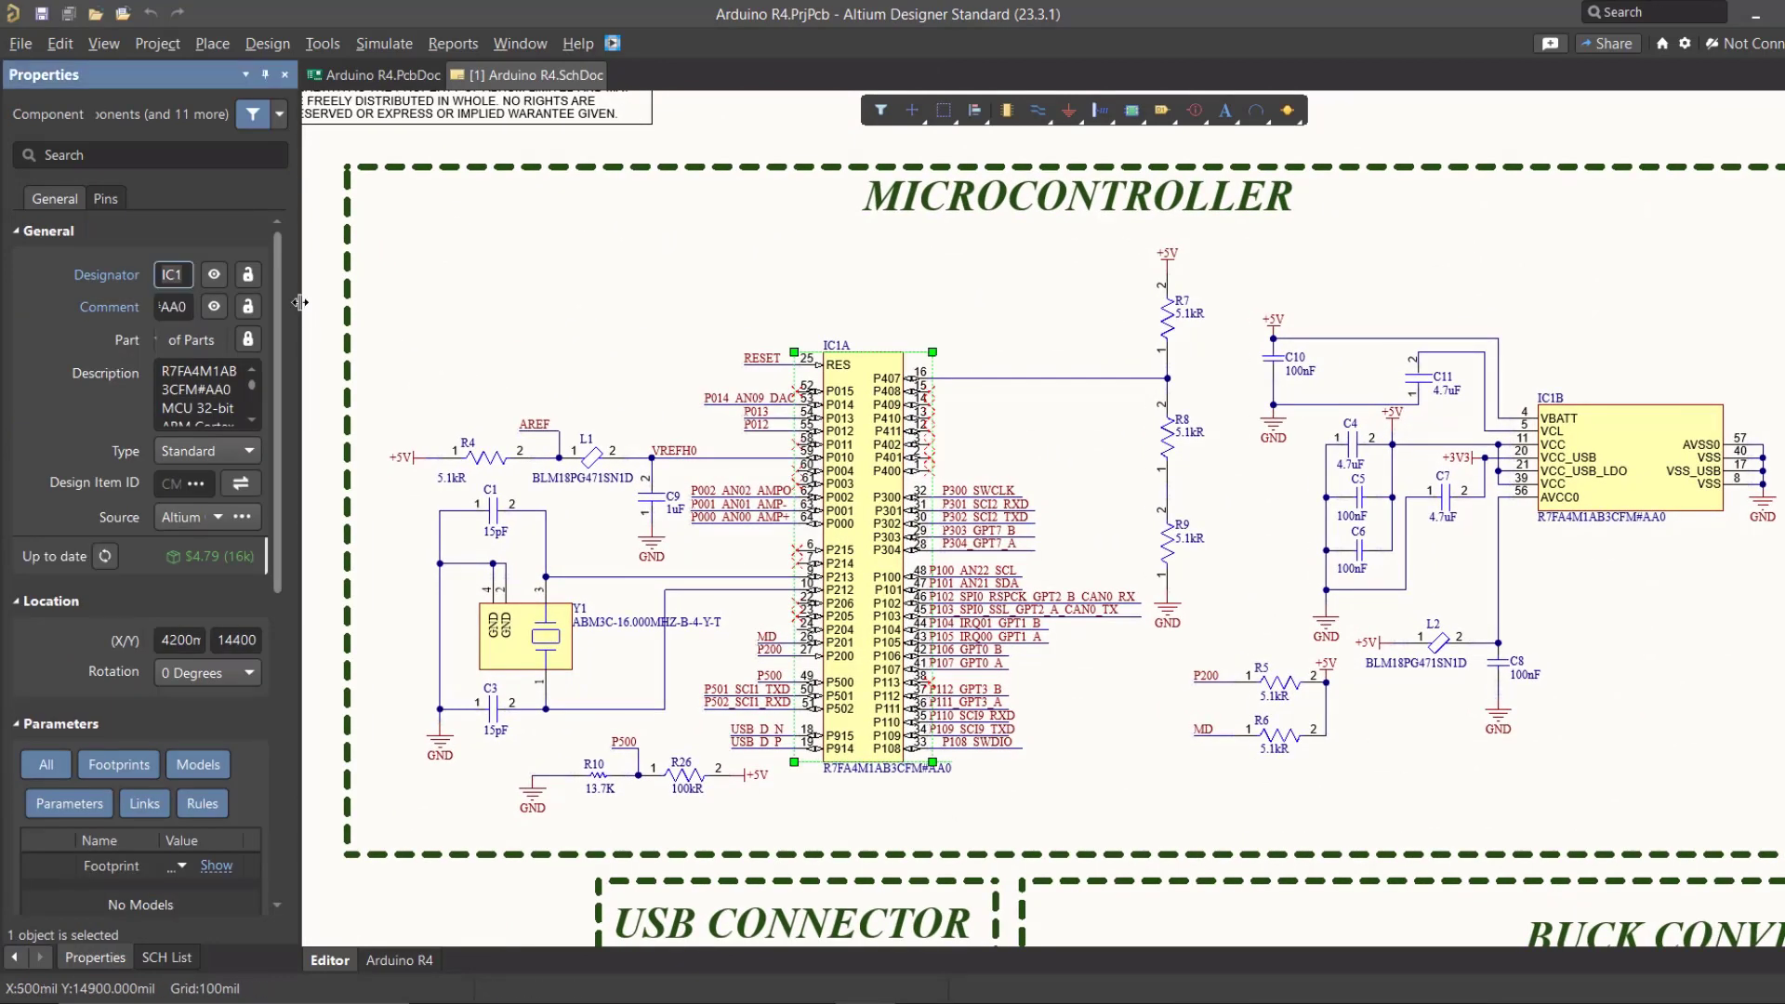
pyautogui.moveTo(303, 339); pyautogui.dragTo(561, 339)
pyautogui.click(334, 308)
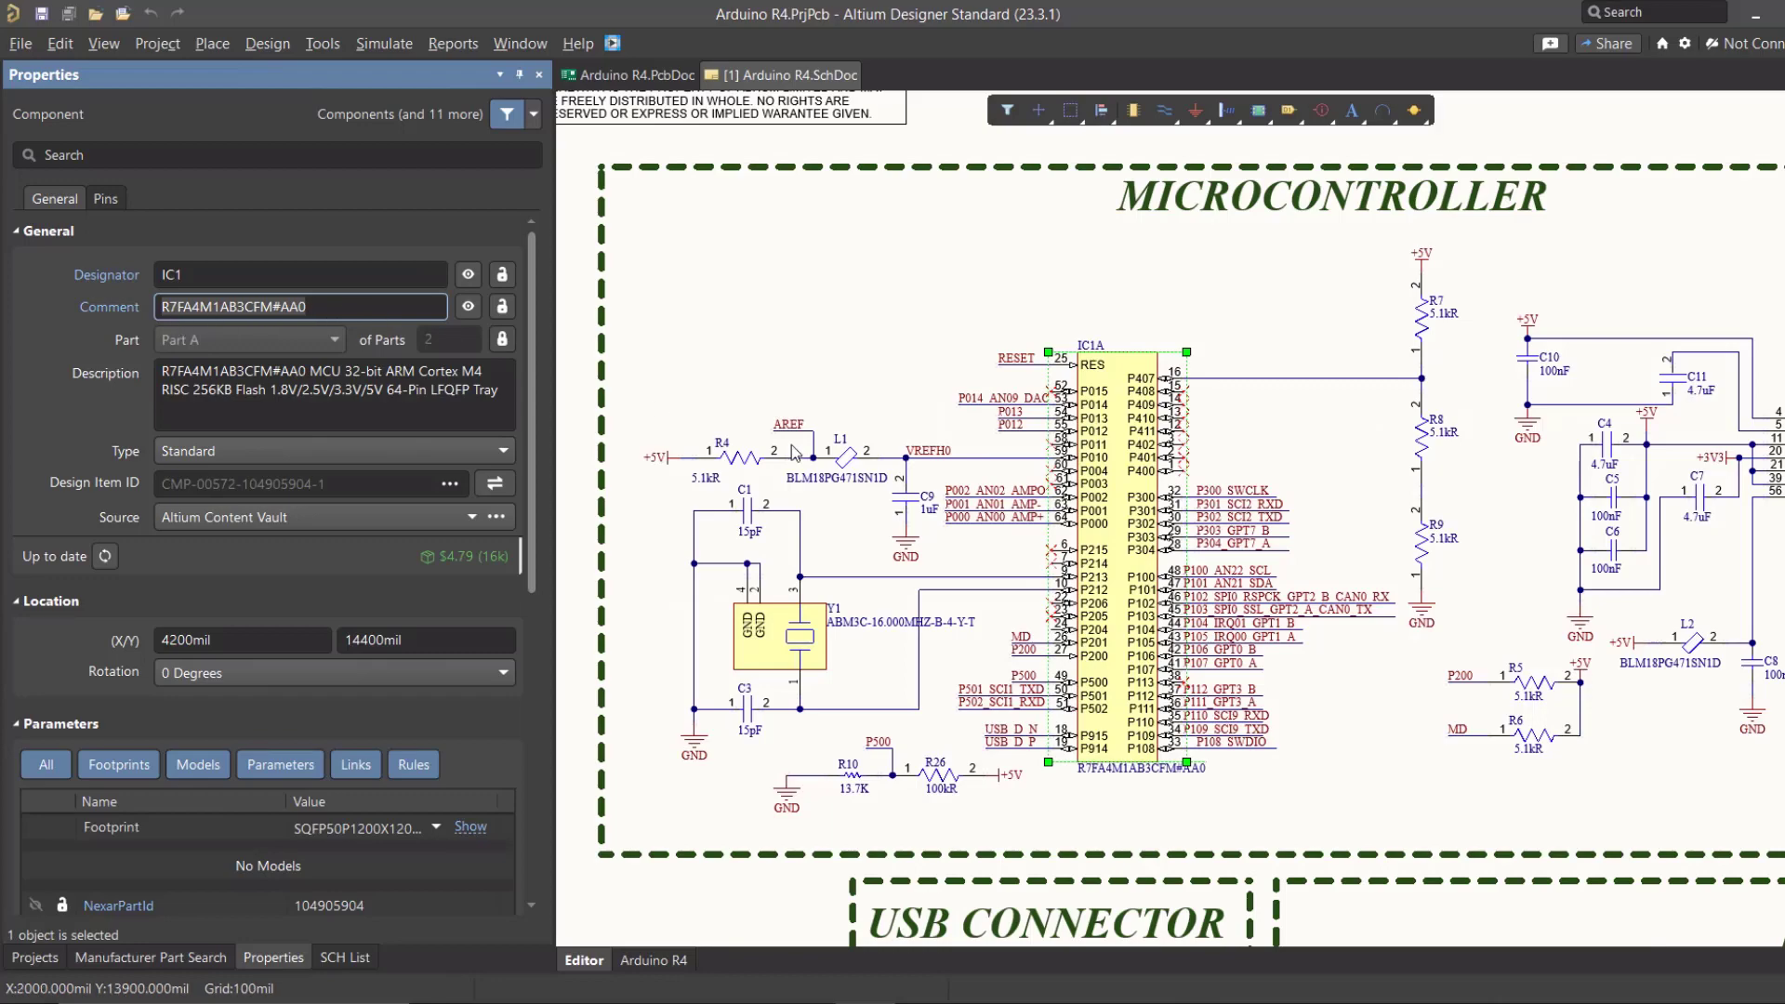
pyautogui.click(1128, 343)
# - Inspect the component properties of IC1B in the microcontroller section of the schematic
pyautogui.keyDown('ctrl'); pyautogui.scroll(-1, 1110, 414); pyautogui.keyUp('ctrl')
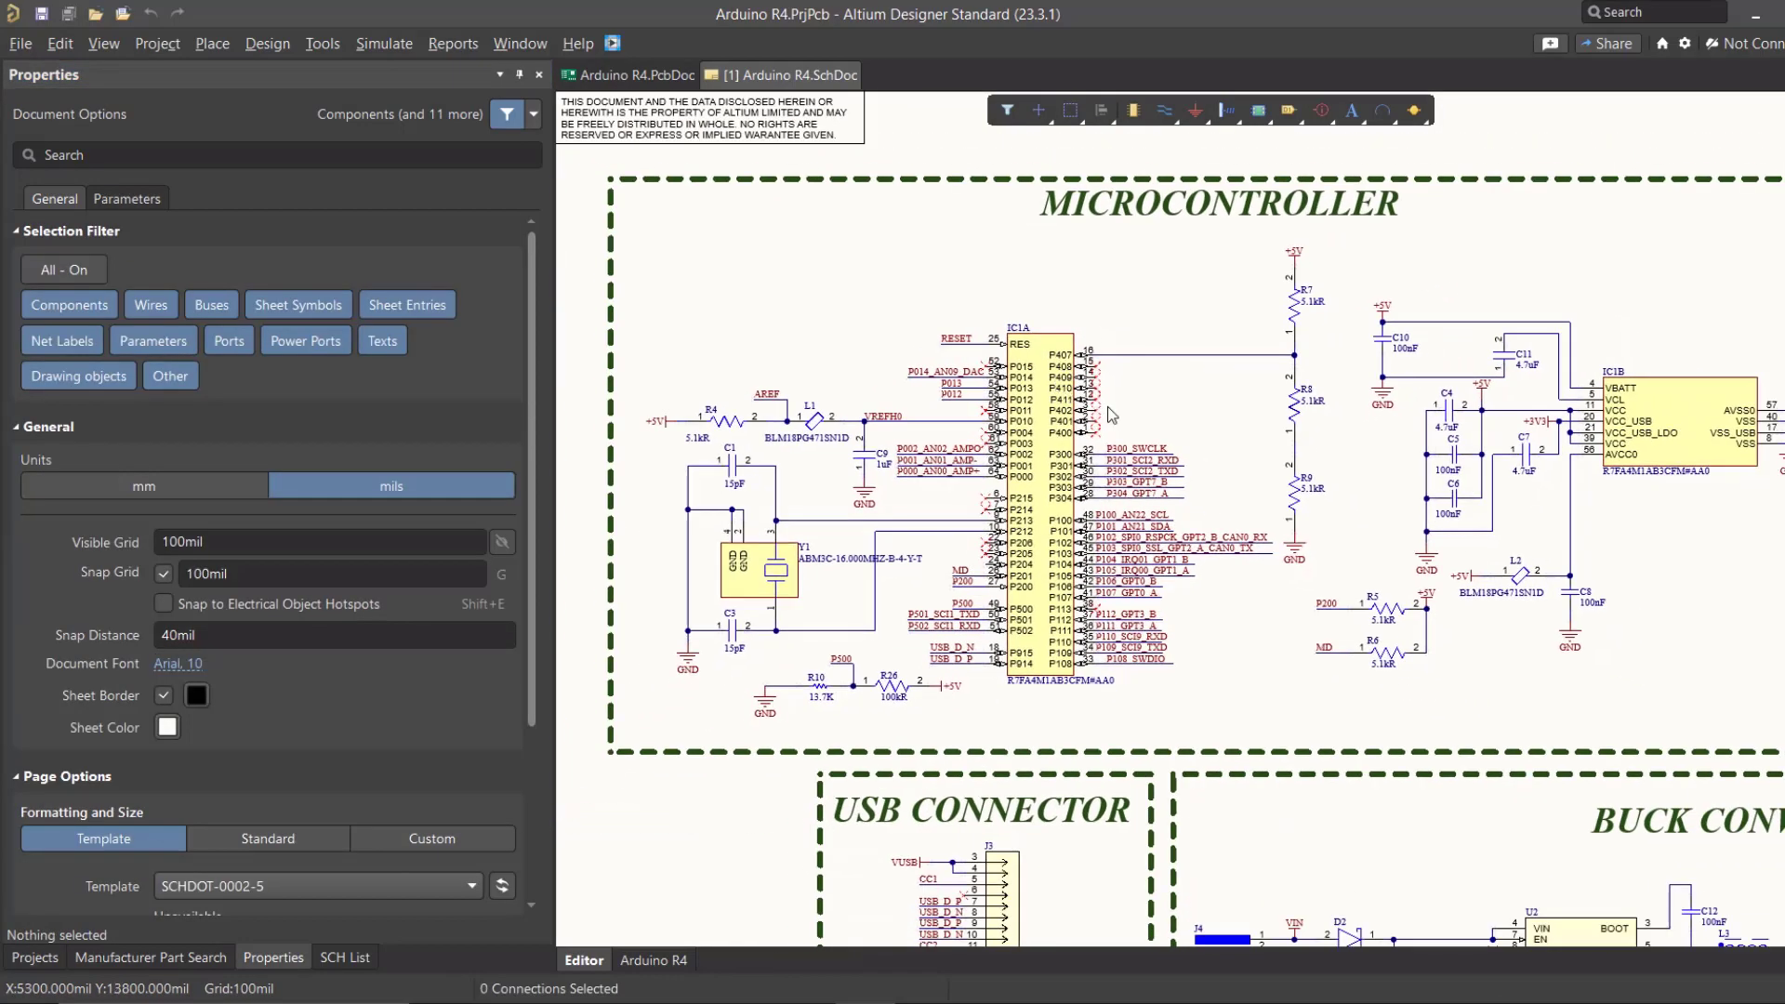
pyautogui.click(1627, 455)
pyautogui.keyDown('ctrl'); pyautogui.scroll(-1, 1553, 513); pyautogui.keyUp('ctrl')
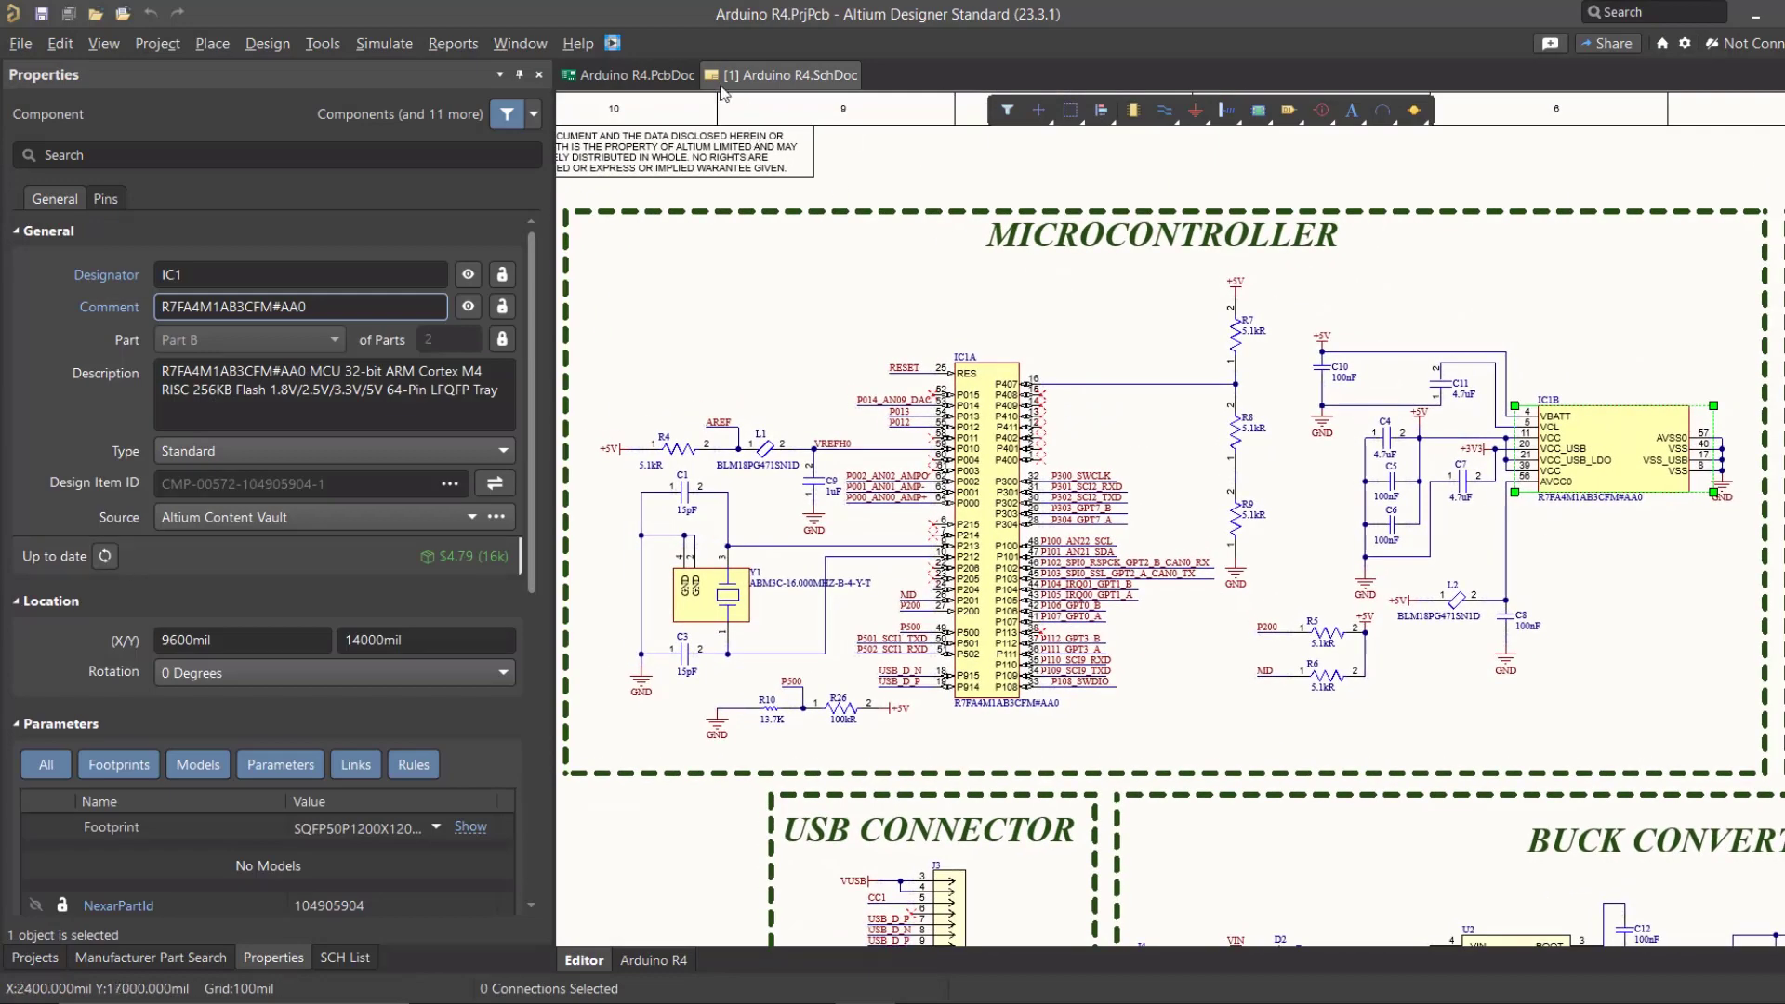
# - Split the workspace vertically to show the schematic and the PCB side by side, framing the microcontroller in both
pyautogui.rightClick(659, 74)
pyautogui.click(726, 198)
pyautogui.moveTo(1058, 395); pyautogui.dragTo(974, 335, button='right')
pyautogui.moveTo(1570, 452); pyautogui.dragTo(1352, 382, button='right')
pyautogui.keyDown('ctrl'); pyautogui.scroll(3, 1395, 290); pyautogui.keyUp('ctrl')
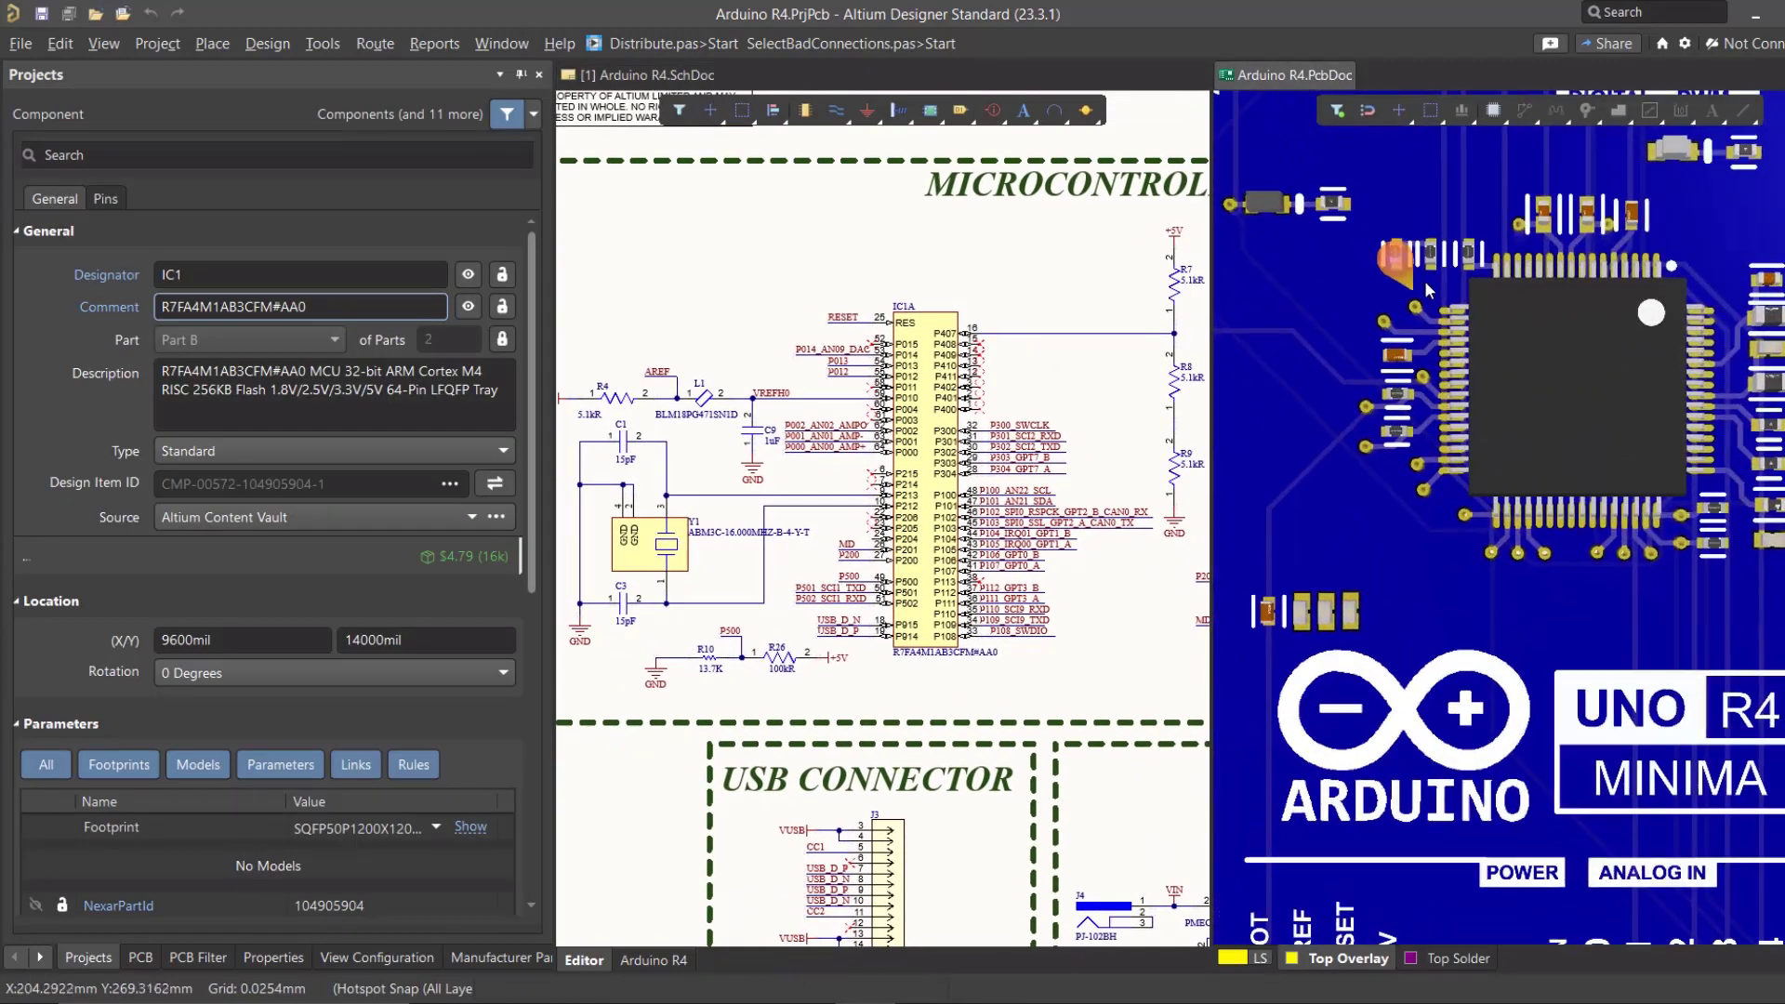
# - Compare the microcontroller on the 3D board with its IC1A schematic symbol, ending in the straight top view
pyautogui.moveTo(1421, 290); pyautogui.dragTo(1350, 357, button='right')
pyautogui.keyDown('ctrl'); pyautogui.scroll(1, 1338, 357); pyautogui.keyUp('ctrl')
pyautogui.moveTo(870, 426); pyautogui.dragTo(959, 414, button='right')
pyautogui.keyDown('ctrl'); pyautogui.scroll(1, 960, 415); pyautogui.keyUp('ctrl')
pyautogui.keyDown('shift'); pyautogui.moveTo(1426, 384); pyautogui.dragTo(1443, 424, button='right'); pyautogui.keyUp('shift')
pyautogui.keyDown('shift'); pyautogui.moveTo(1443, 424); pyautogui.dragTo(1542, 430, button='right'); pyautogui.keyUp('shift')
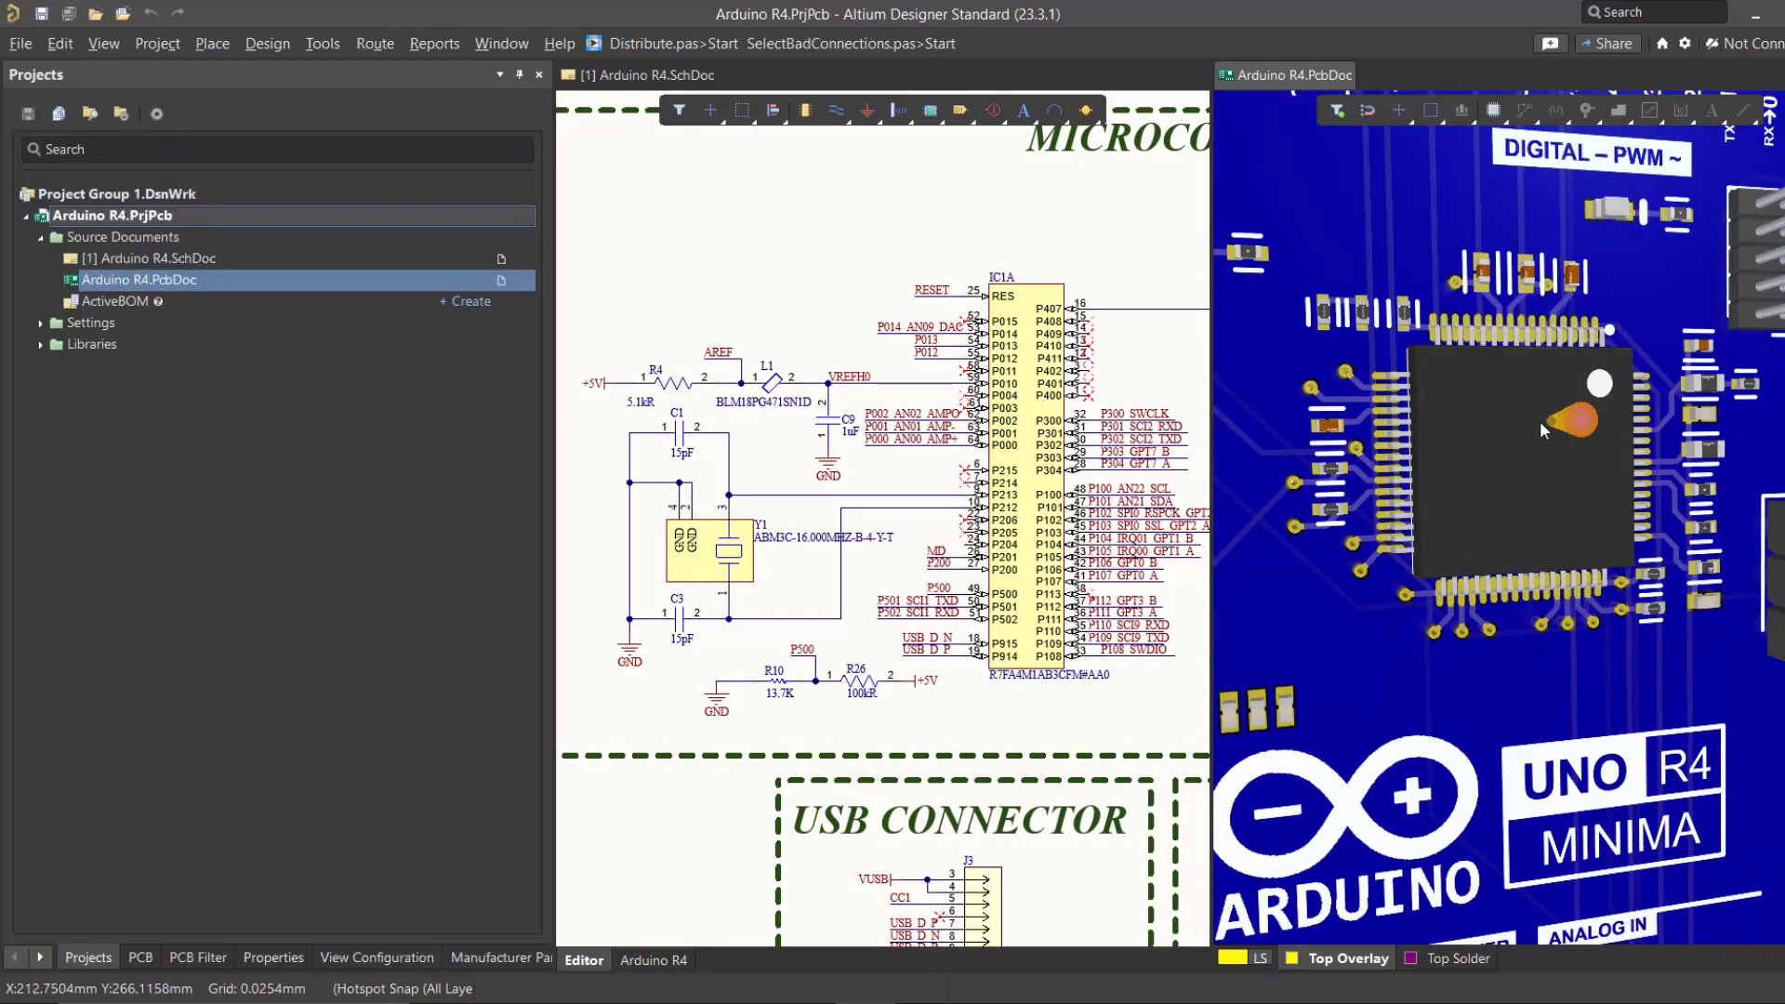
pyautogui.press('0')
# - Inspect the supply pins of IC1B and the +3V3 wire linking VCC_USB to capacitor C7
pyautogui.click(753, 433)
pyautogui.keyDown('ctrl'); pyautogui.scroll(2, 752, 409); pyautogui.keyUp('ctrl')
pyautogui.moveTo(952, 518); pyautogui.dragTo(1084, 471, button='right')
pyautogui.keyDown('ctrl'); pyautogui.scroll(2, 1015, 470); pyautogui.keyUp('ctrl')
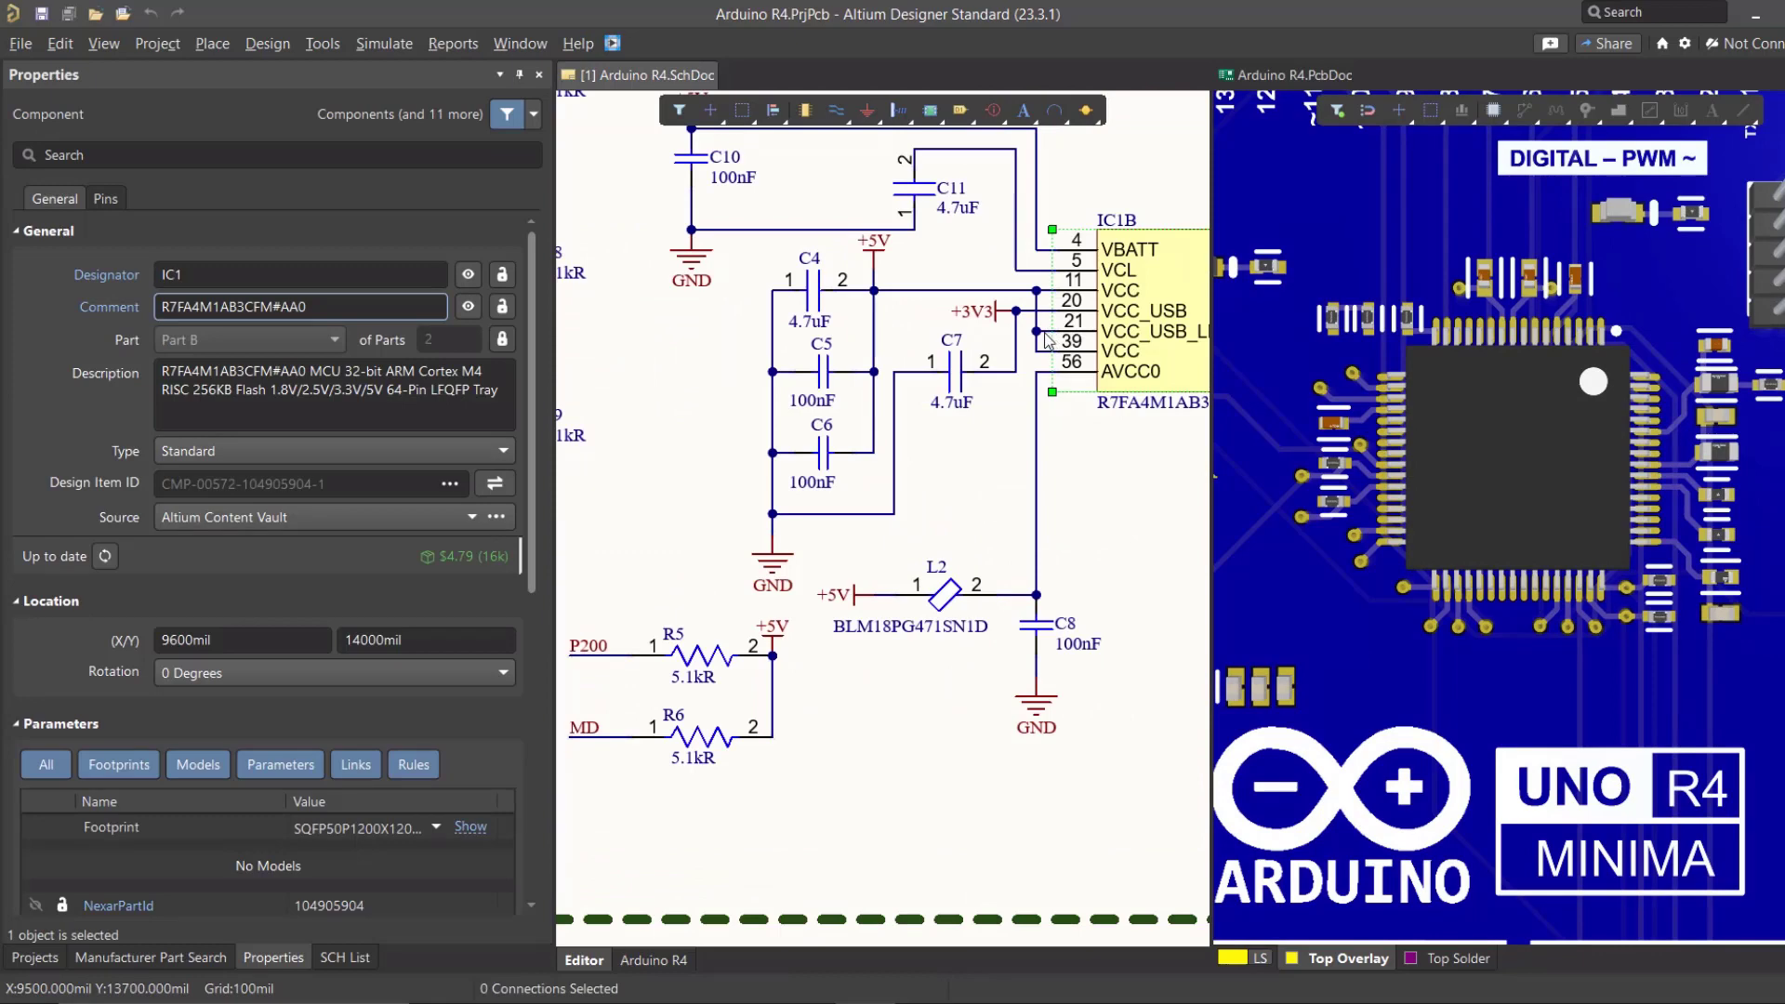
pyautogui.click(1047, 338)
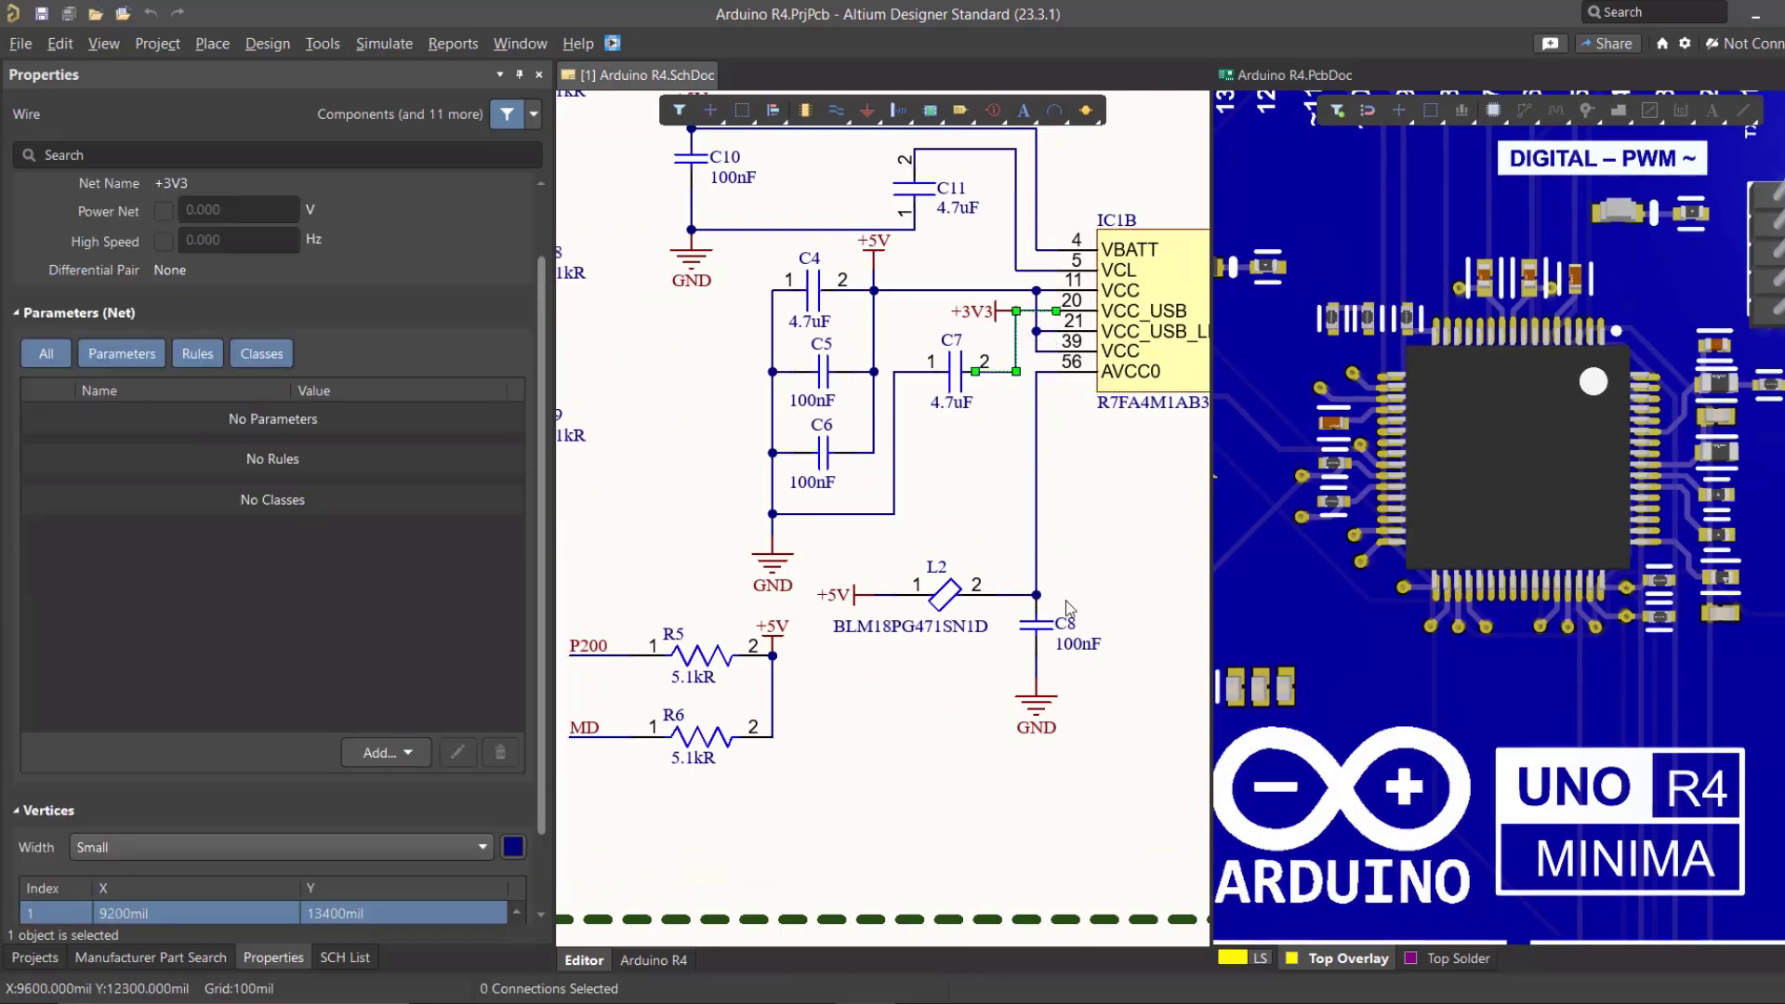
pyautogui.click(1049, 327)
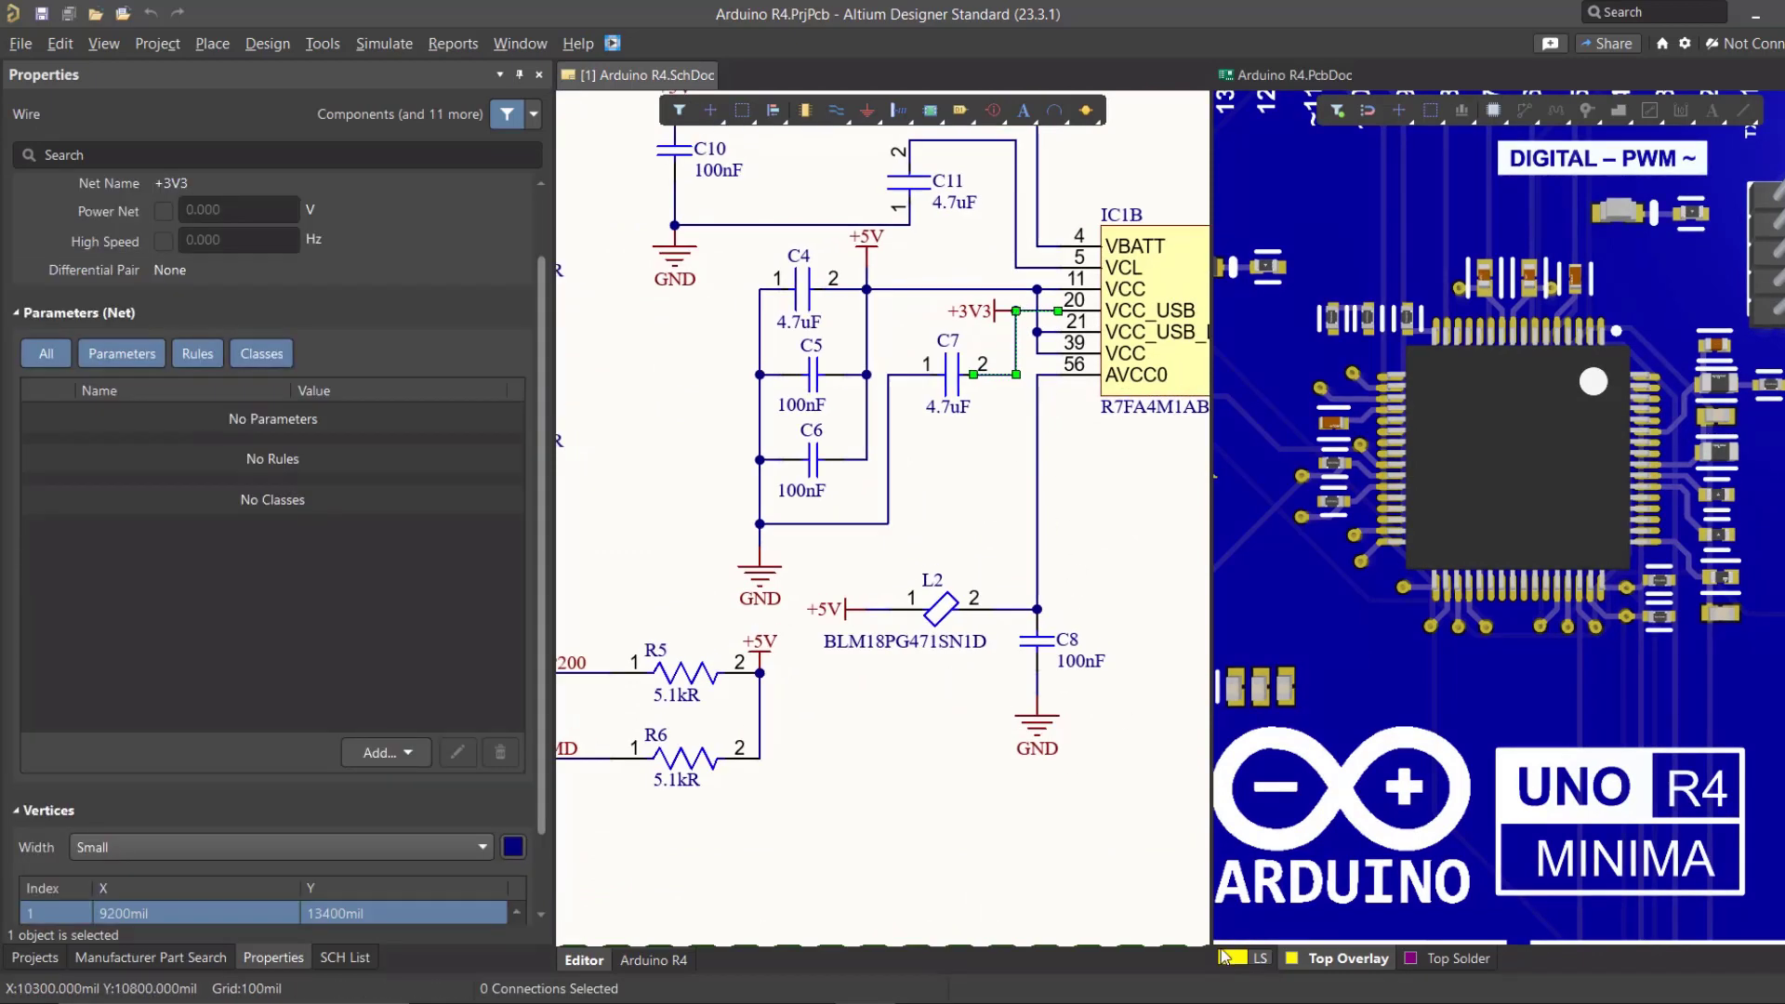
pyautogui.click(1049, 311)
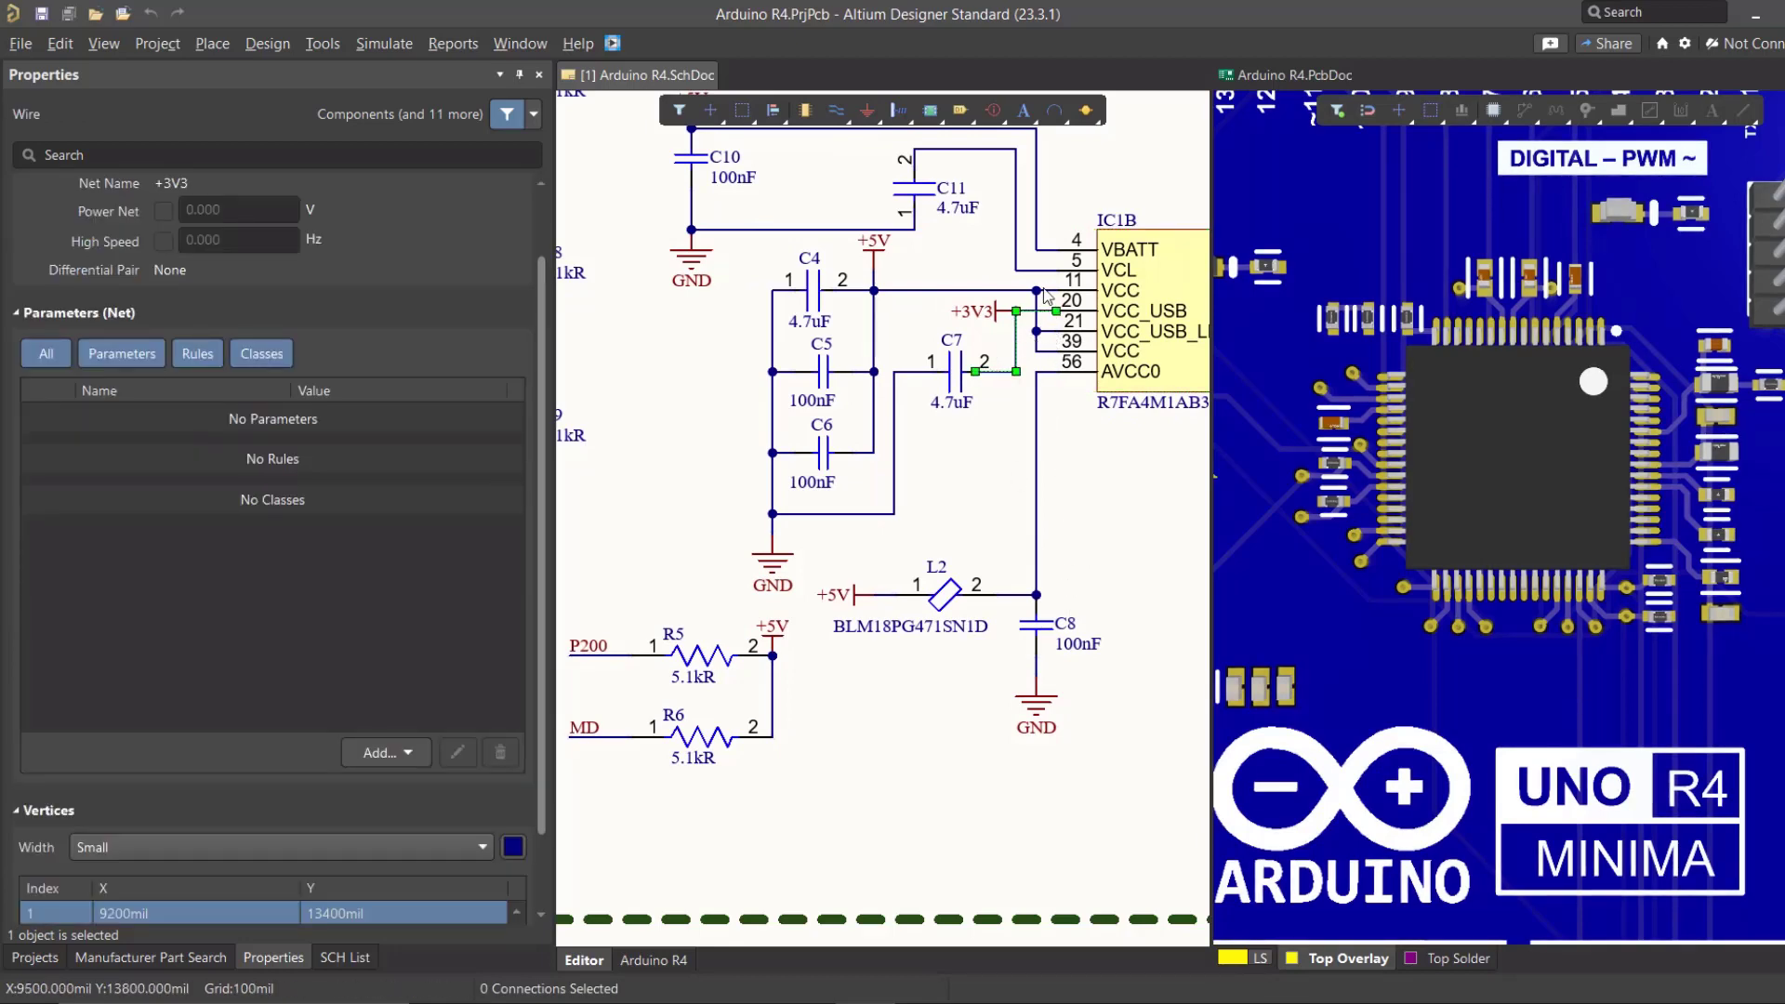
pyautogui.keyDown('ctrl'); pyautogui.scroll(1, 1037, 335); pyautogui.keyUp('ctrl')
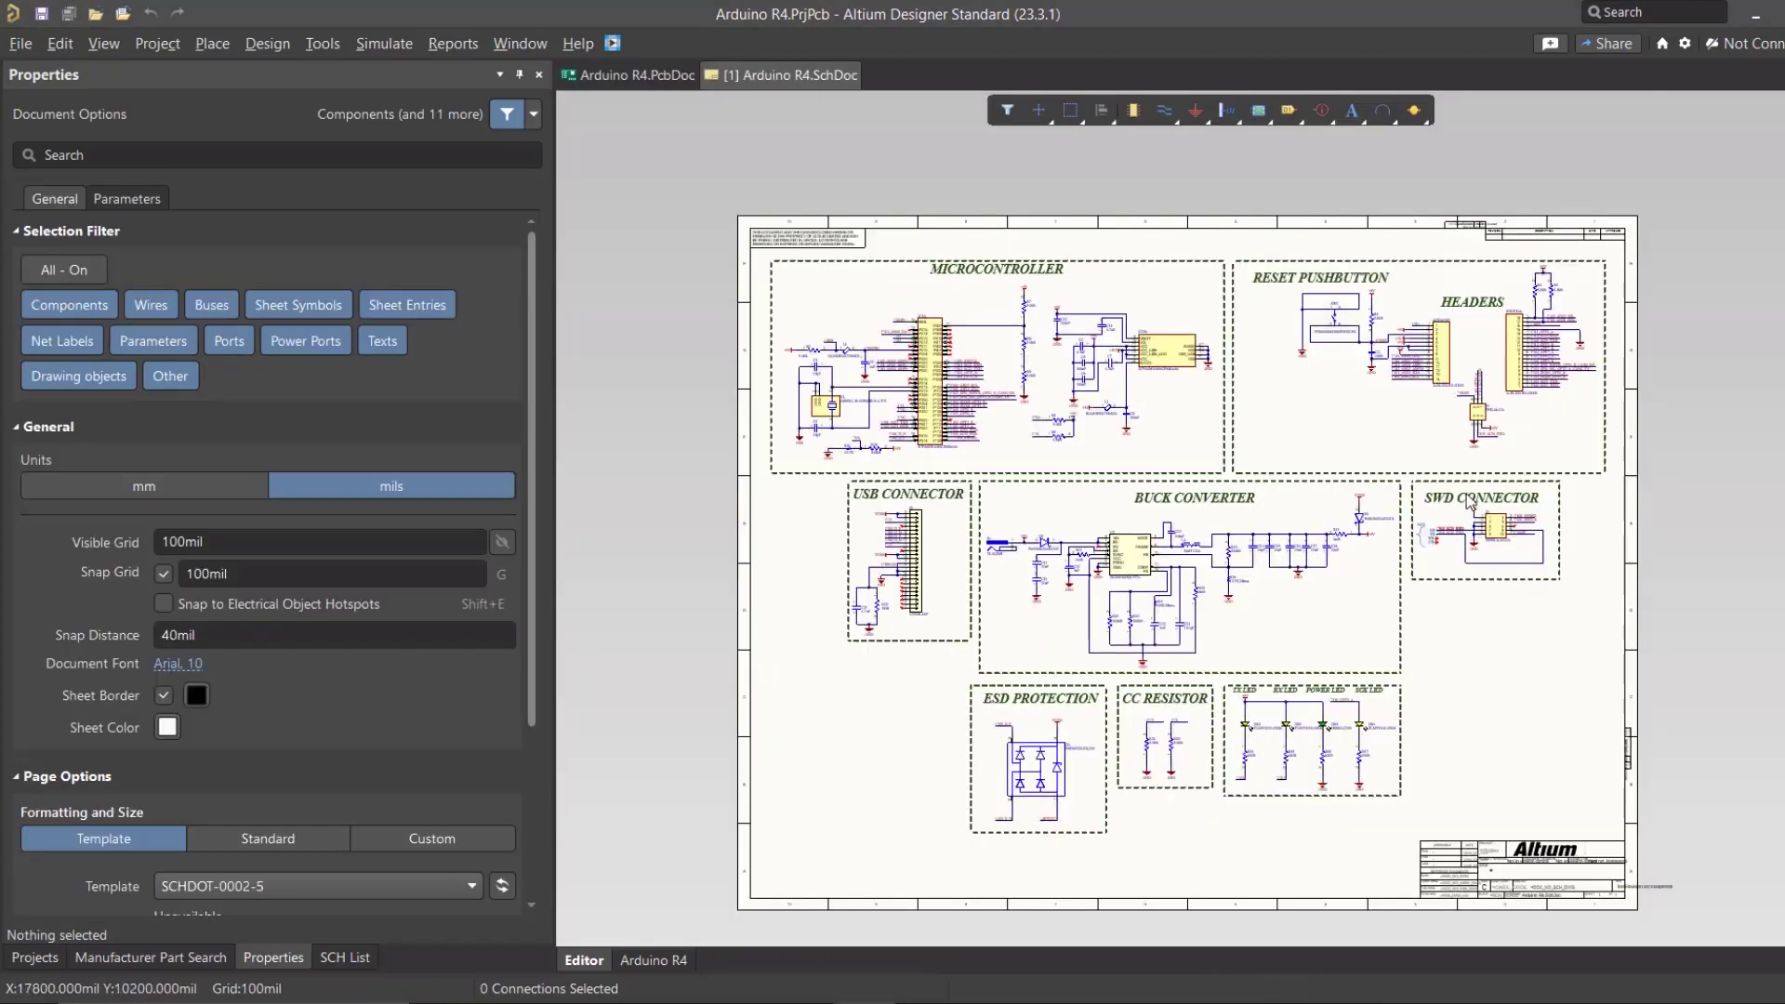
# - Examine the reset pushbutton and headers sections of the schematic
pyautogui.keyDown('ctrl'); pyautogui.scroll(4, 1487, 400); pyautogui.keyUp('ctrl')
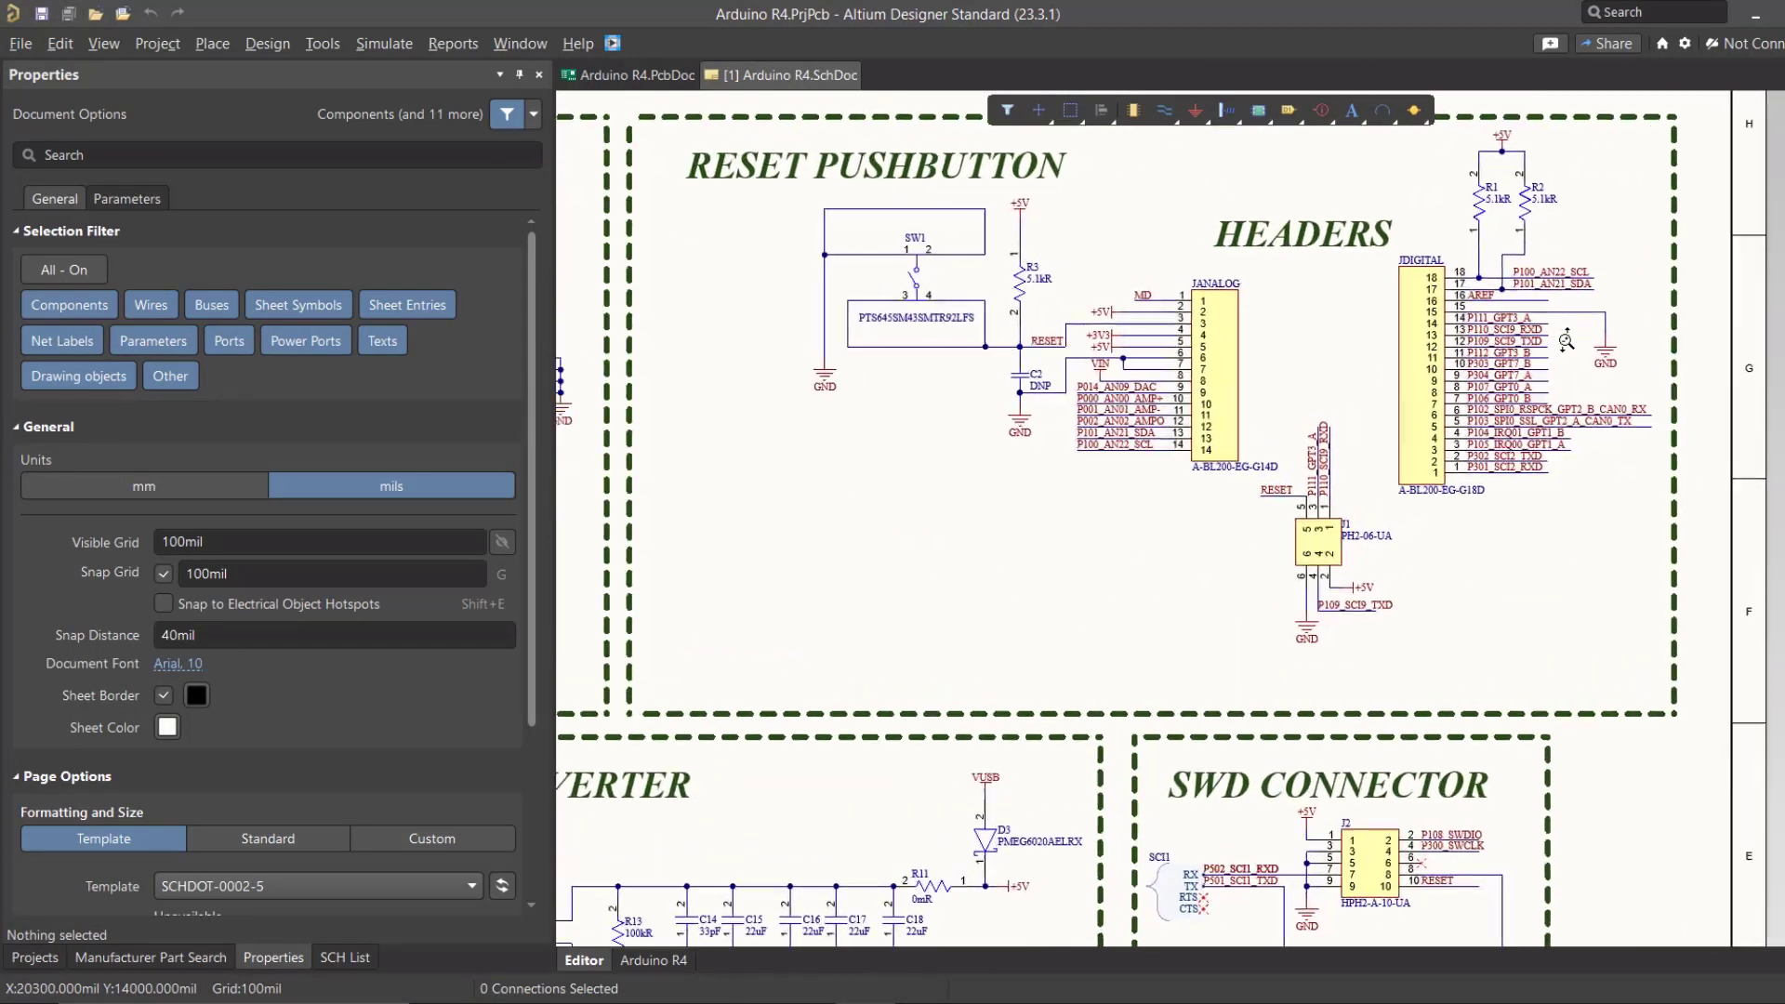
pyautogui.keyDown('ctrl'); pyautogui.scroll(1, 1459, 445); pyautogui.keyUp('ctrl')
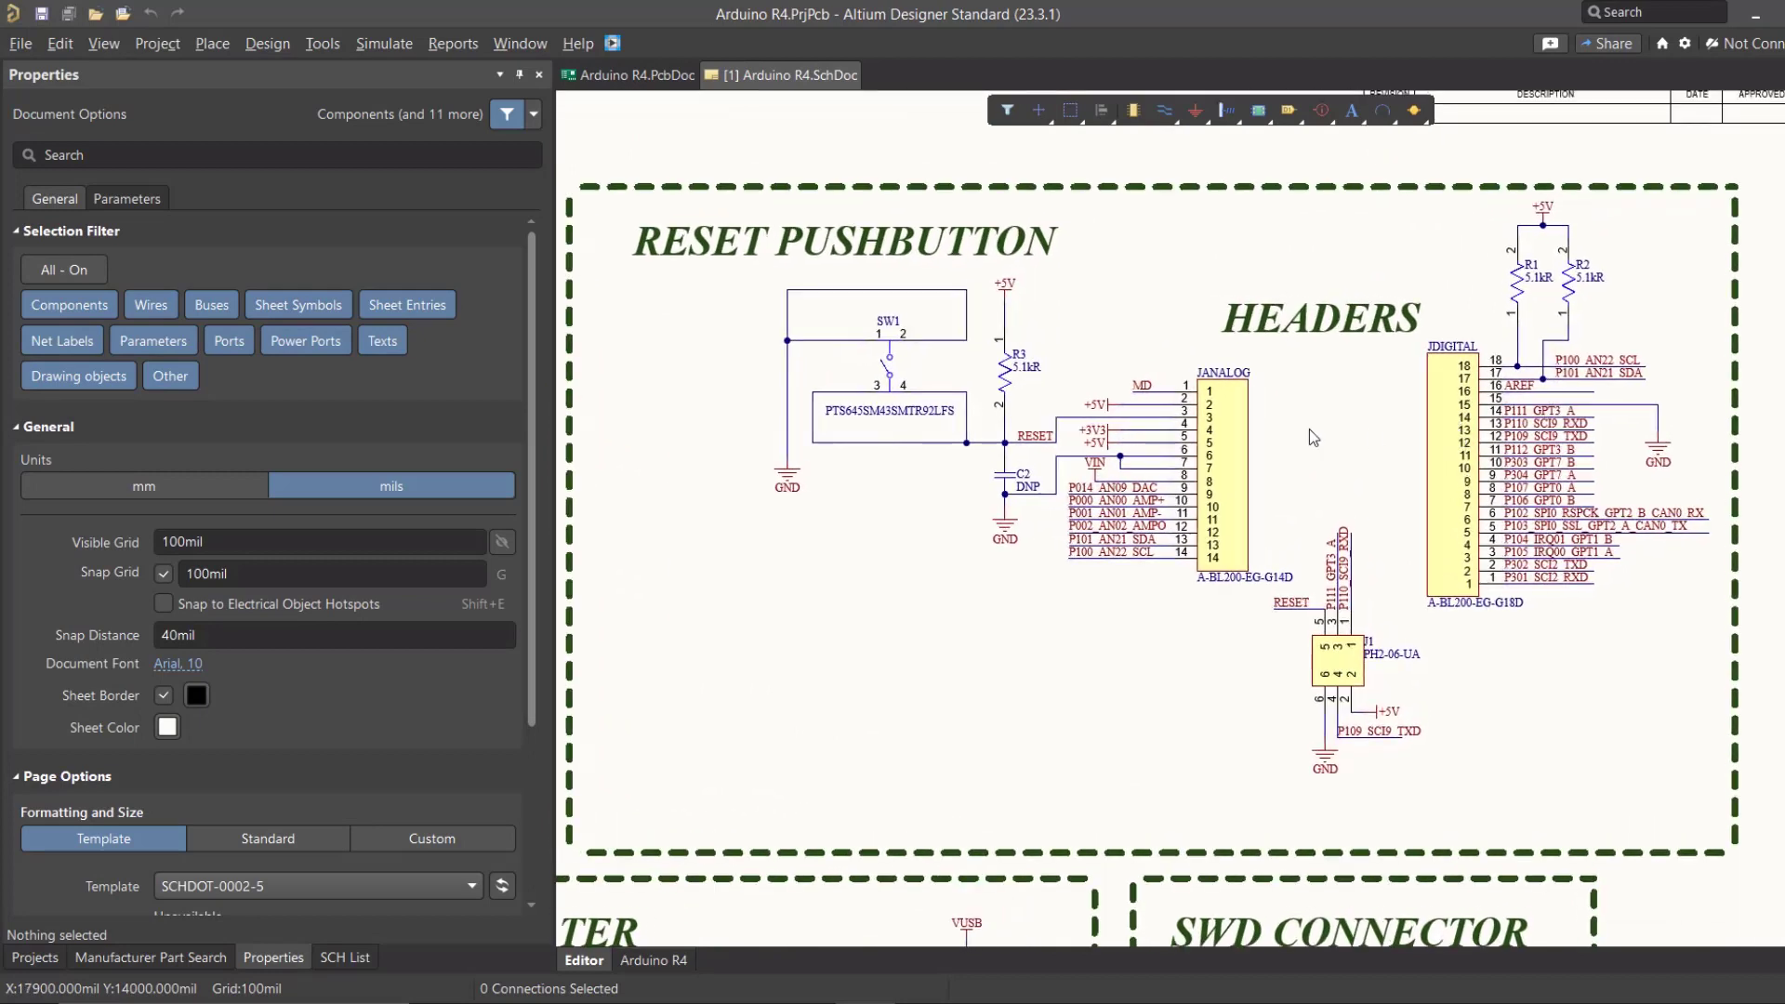
pyautogui.moveTo(1309, 427); pyautogui.dragTo(1332, 454, button='right')
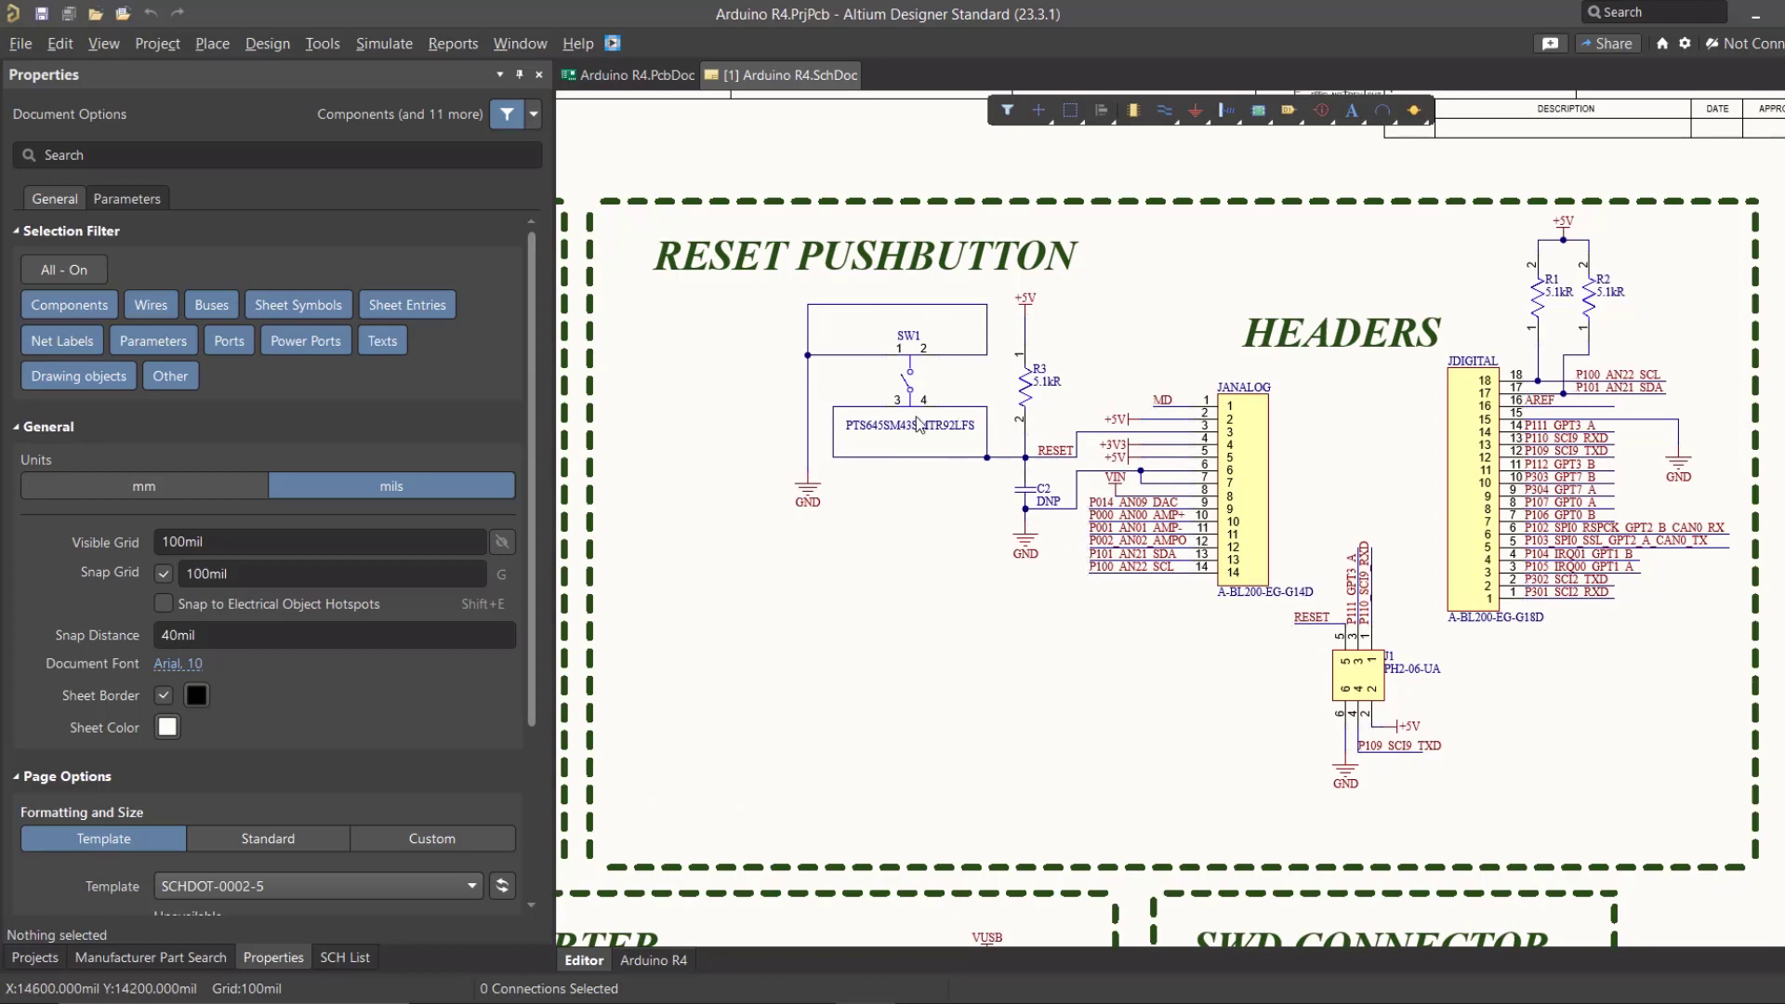
# - Split the workspace vertically to show the PCB beside the schematic and examine the reset button on the board
pyautogui.rightClick(621, 74)
pyautogui.click(671, 176)
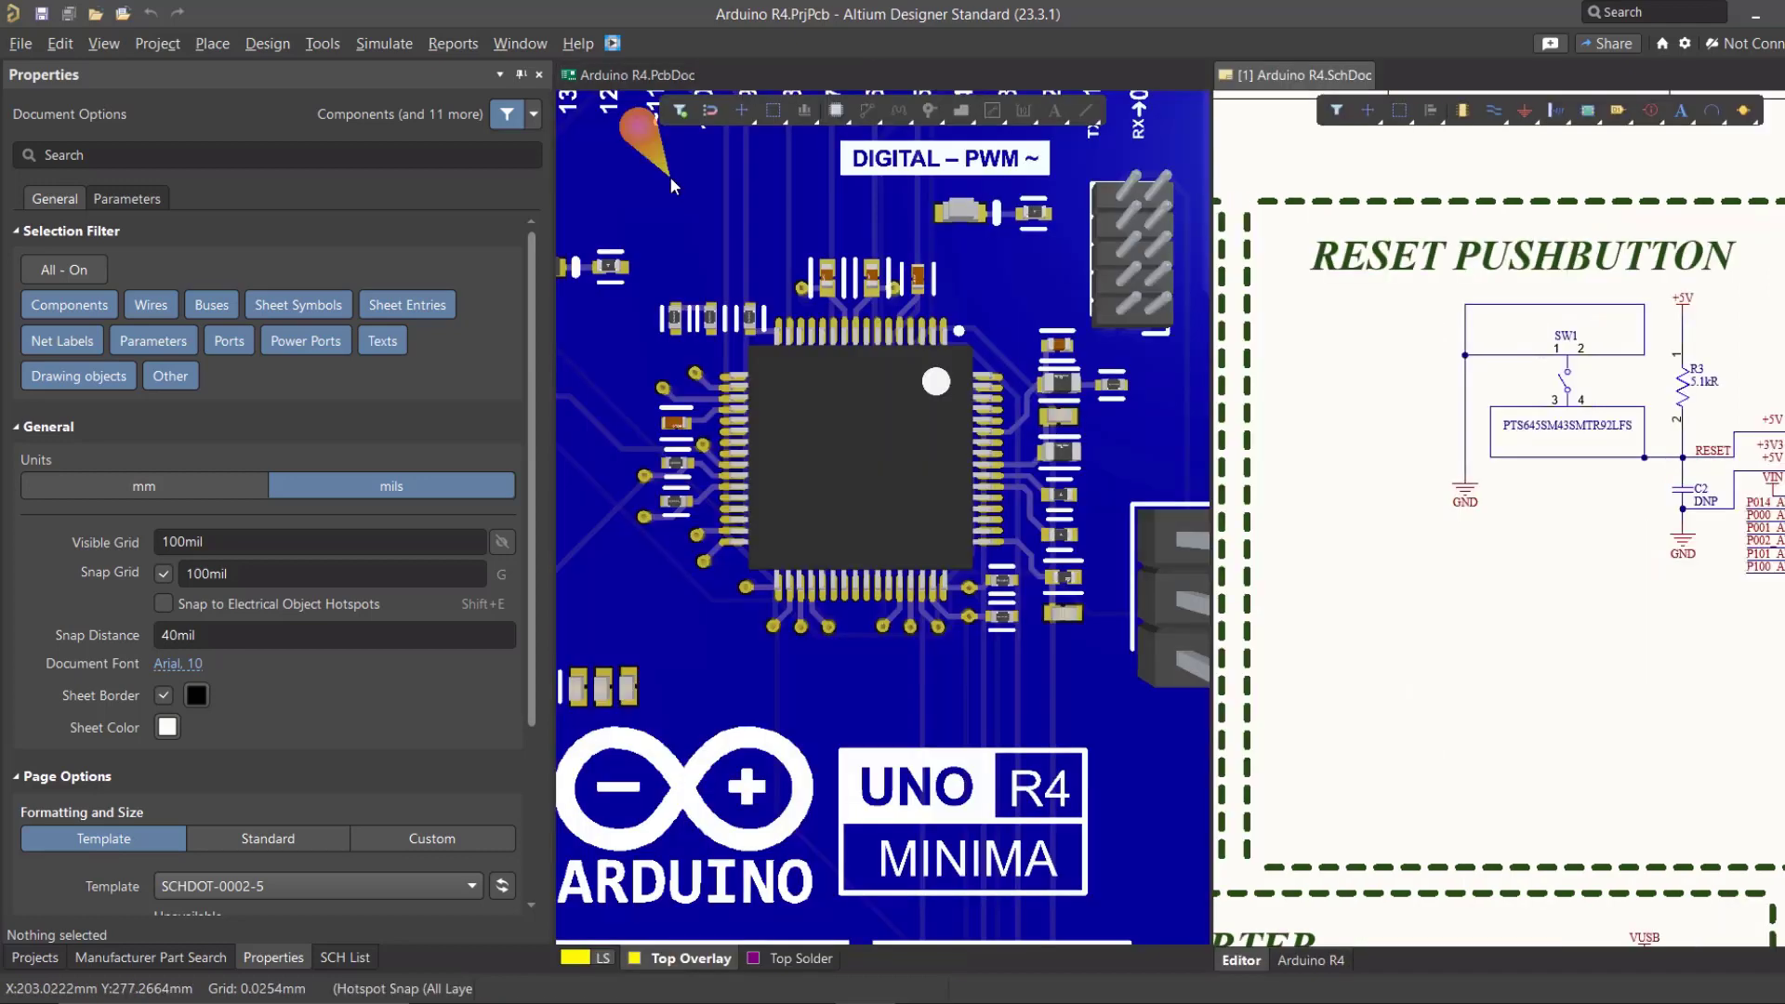
pyautogui.click(795, 358)
pyautogui.keyDown('ctrl'); pyautogui.scroll(-6, 1026, 376); pyautogui.keyUp('ctrl')
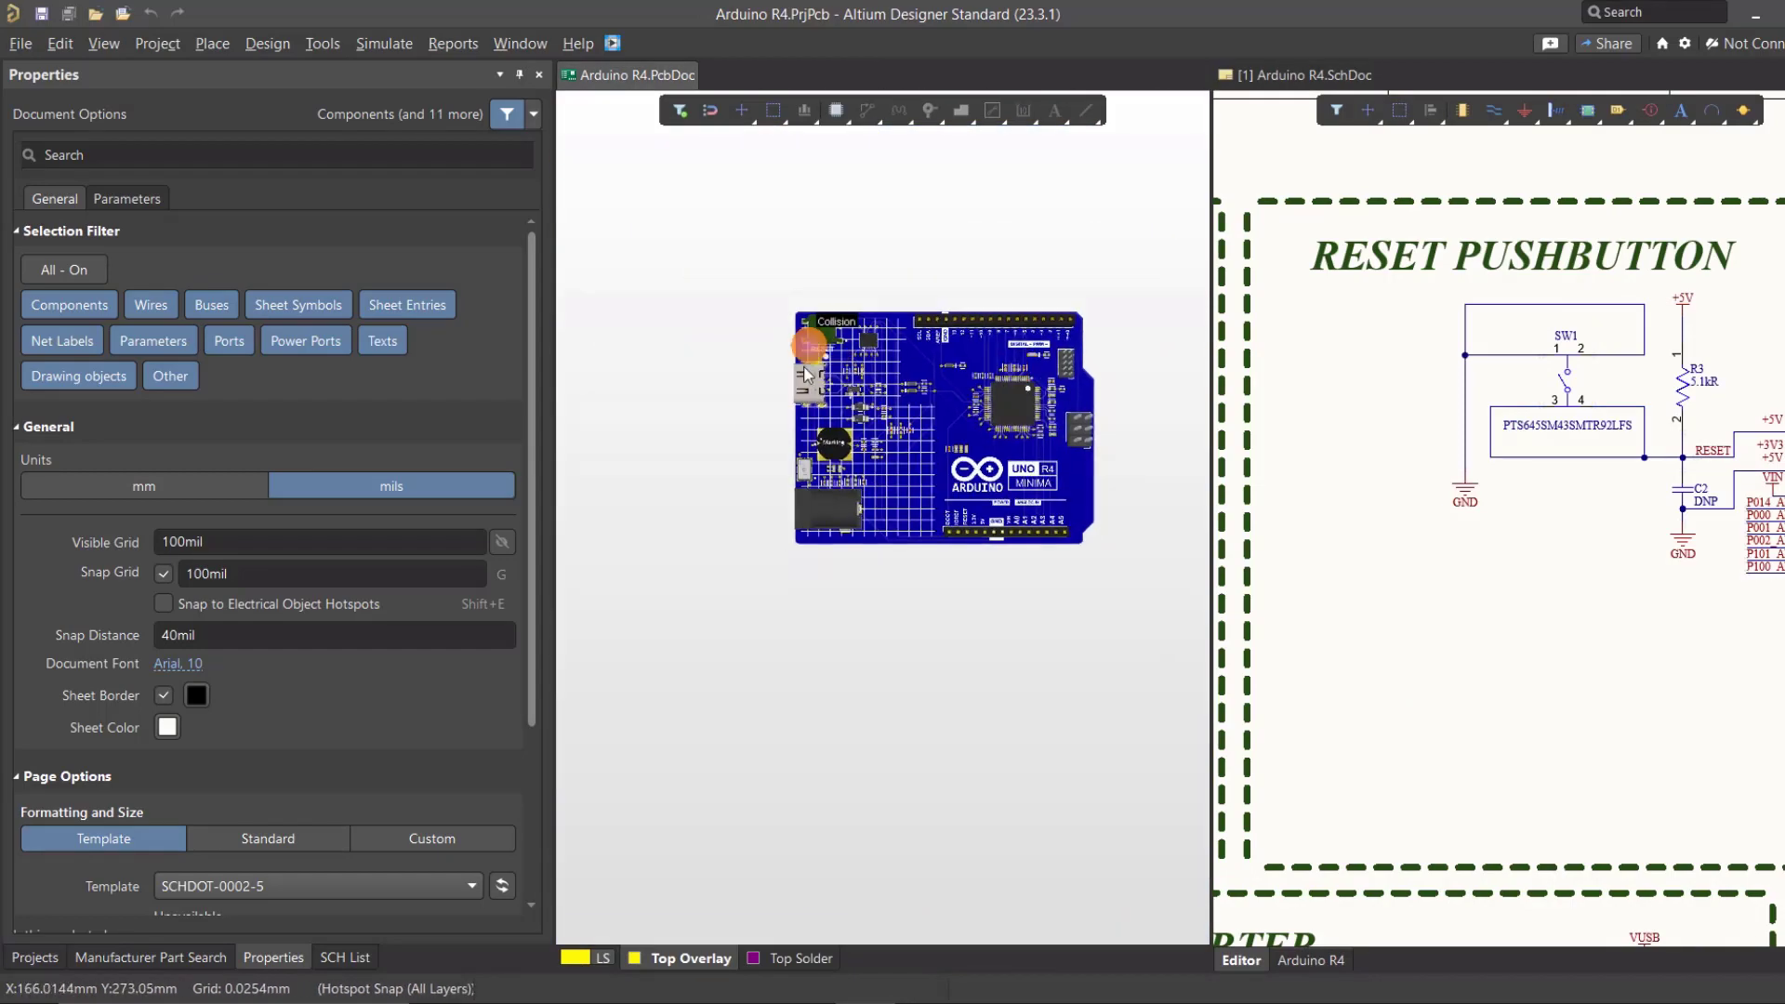
pyautogui.keyDown('ctrl'); pyautogui.scroll(10, 805, 367); pyautogui.keyUp('ctrl')
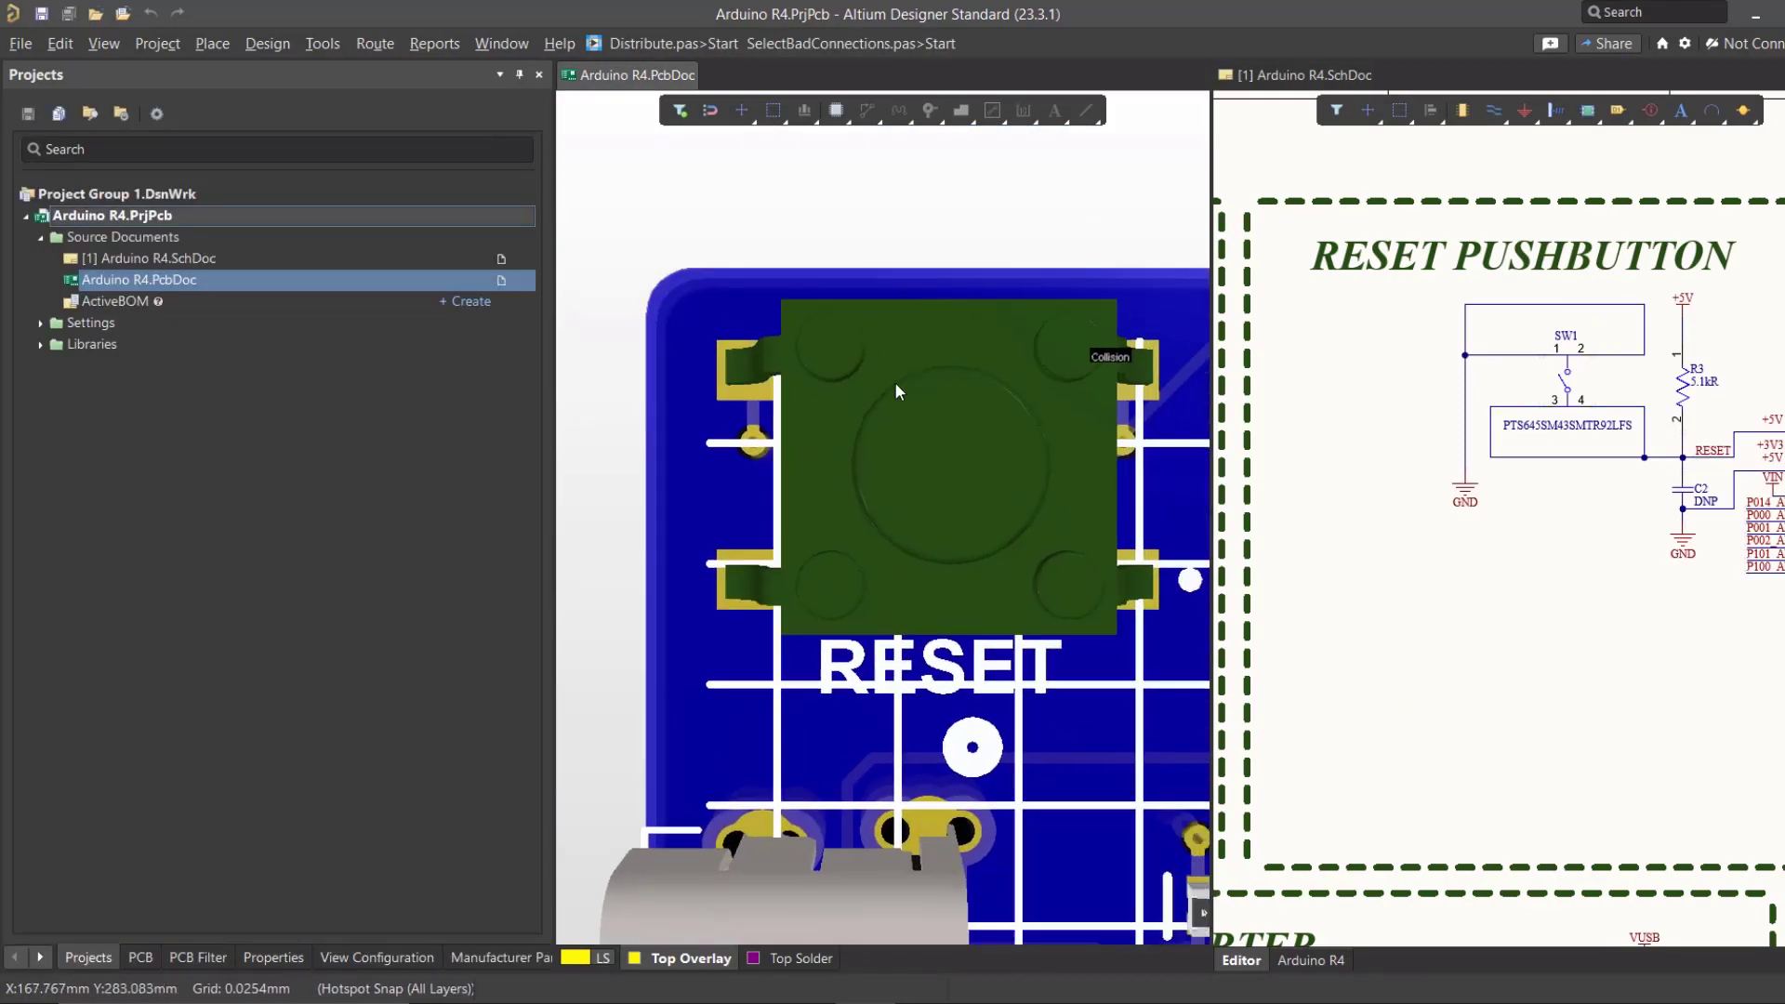
pyautogui.moveTo(867, 383); pyautogui.dragTo(858, 381, button='right')
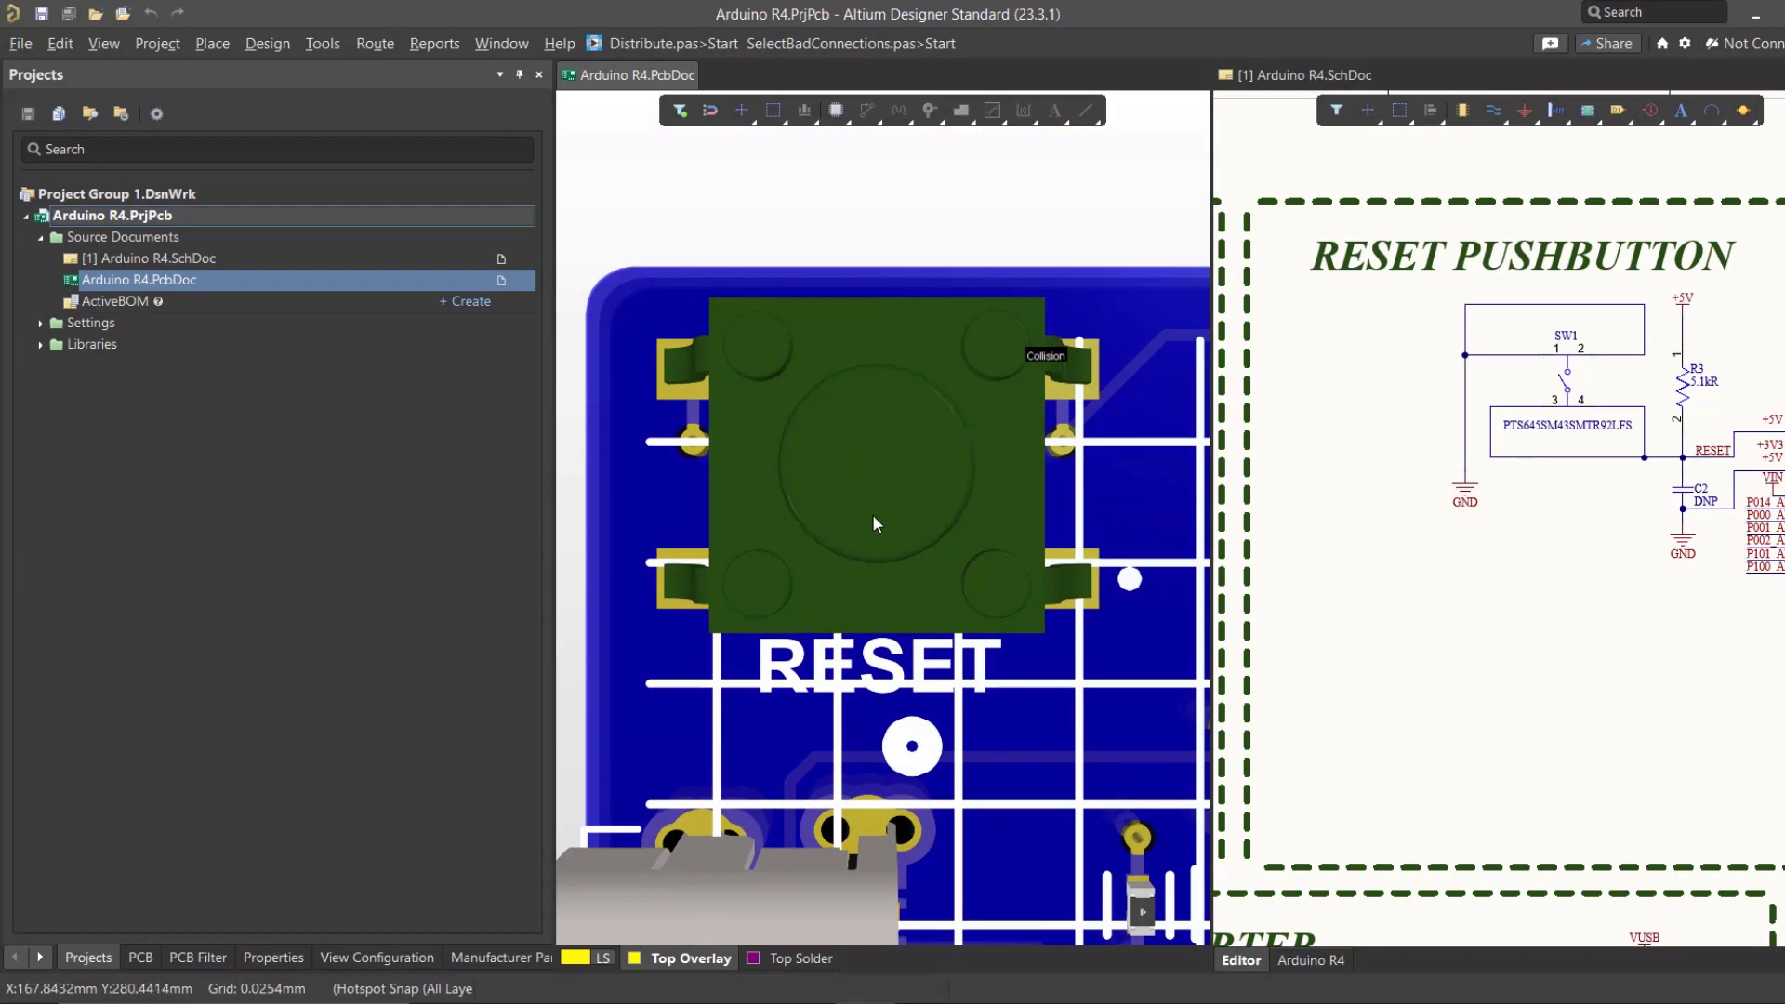
# - Examine the digital pin header along the board's upper edge in 3D, up close and from an angle
pyautogui.keyDown('ctrl'); pyautogui.scroll(-4, 939, 473); pyautogui.keyUp('ctrl')
pyautogui.keyDown('ctrl'); pyautogui.scroll(-6, 939, 480); pyautogui.keyUp('ctrl')
pyautogui.keyDown('ctrl'); pyautogui.scroll(5, 816, 421); pyautogui.keyUp('ctrl')
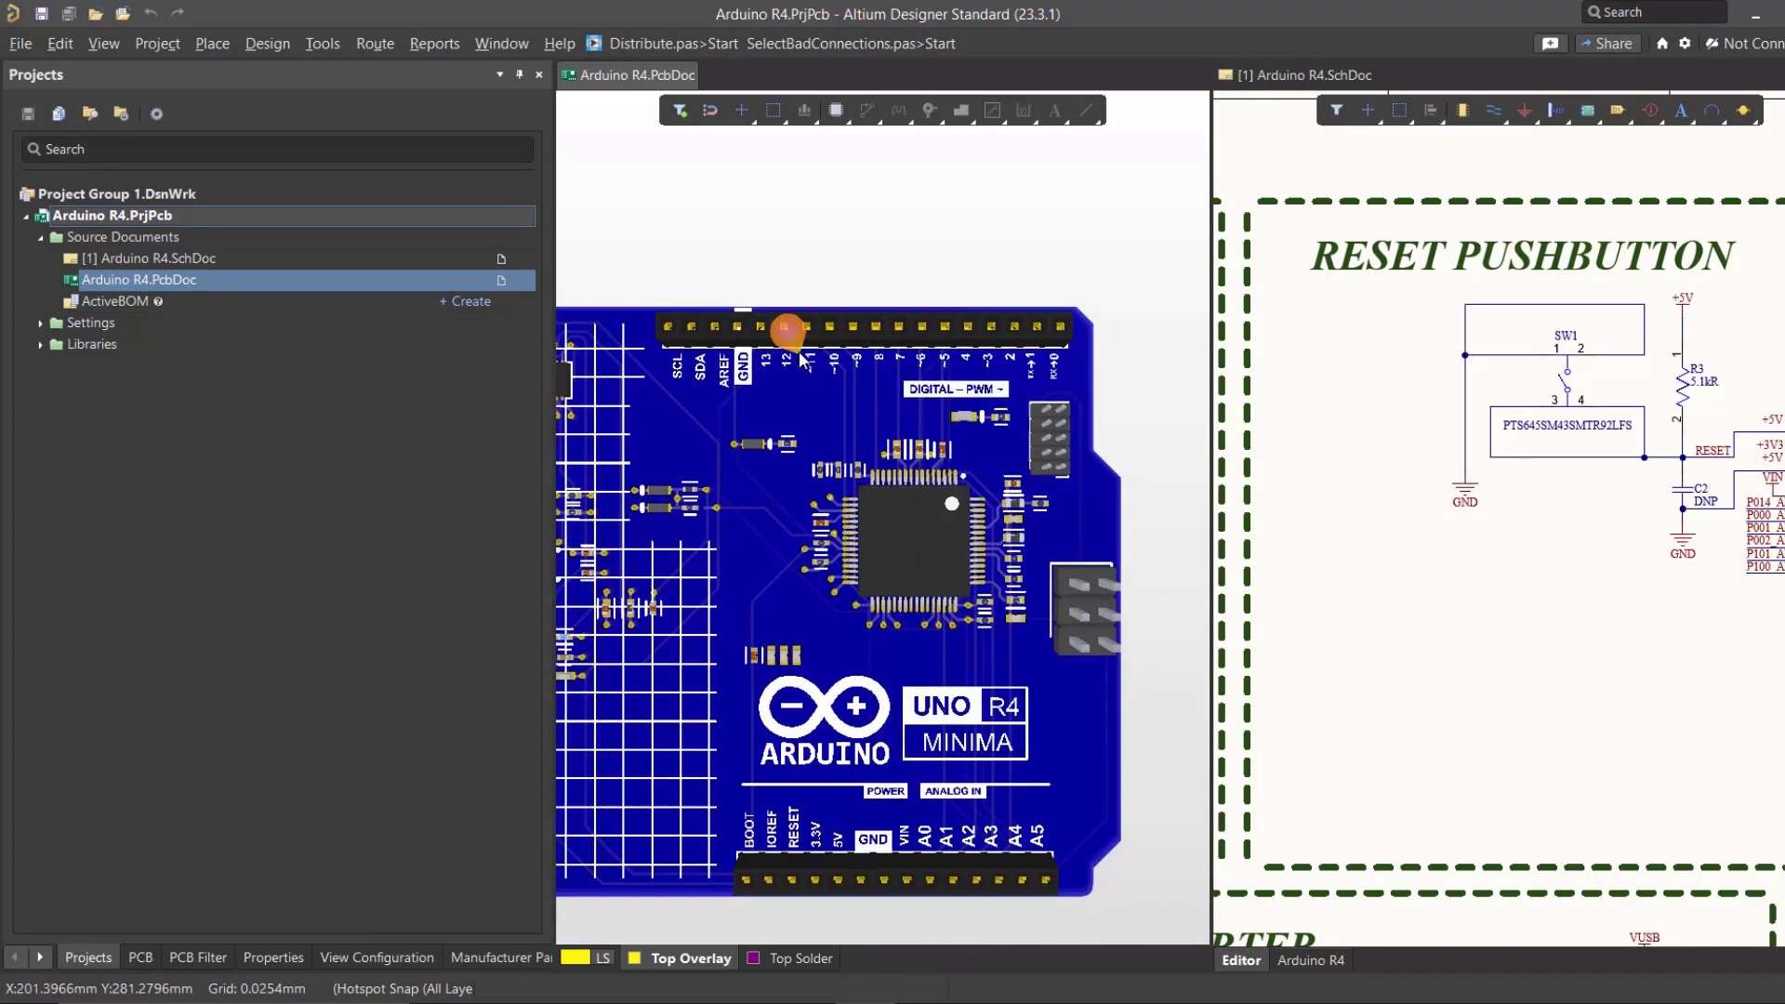
pyautogui.press('shift')
pyautogui.keyDown('shift'); pyautogui.moveTo(722, 307); pyautogui.dragTo(982, 220, button='right'); pyautogui.keyUp('shift')
pyautogui.keyDown('ctrl'); pyautogui.scroll(5, 883, 264); pyautogui.keyUp('ctrl')
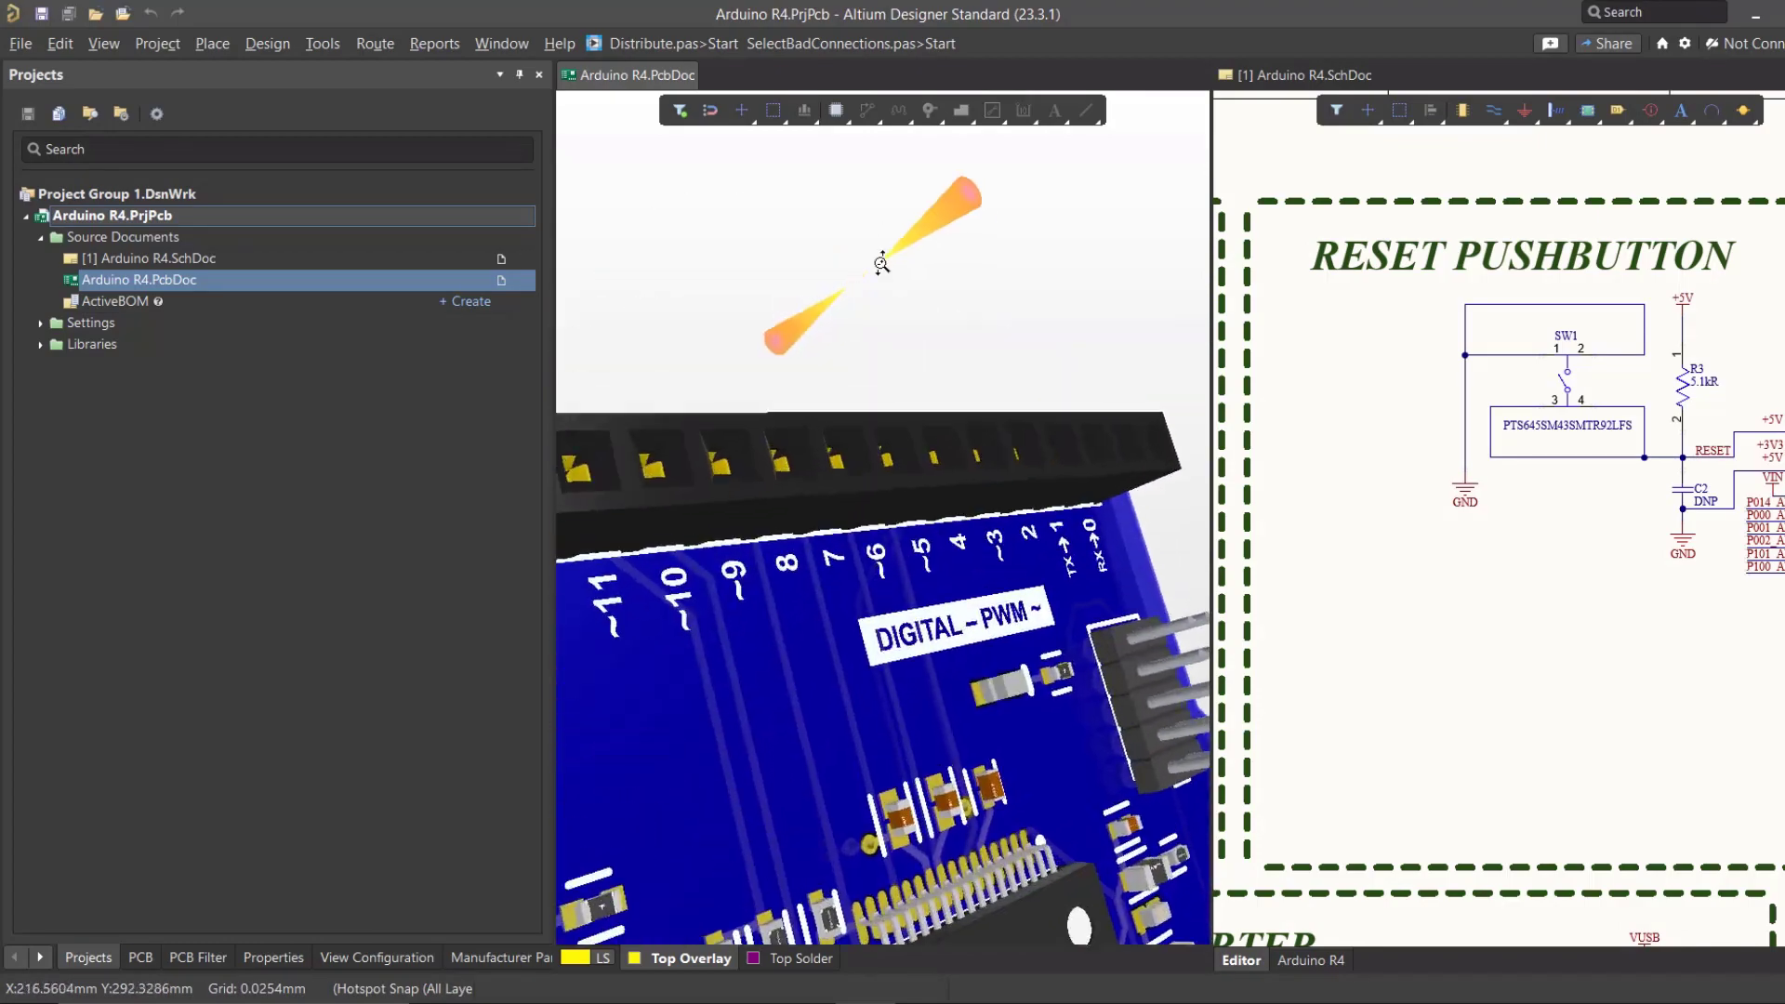
pyautogui.moveTo(711, 445); pyautogui.dragTo(745, 292, button='right')
pyautogui.keyDown('ctrl'); pyautogui.scroll(-6, 746, 292); pyautogui.keyUp('ctrl')
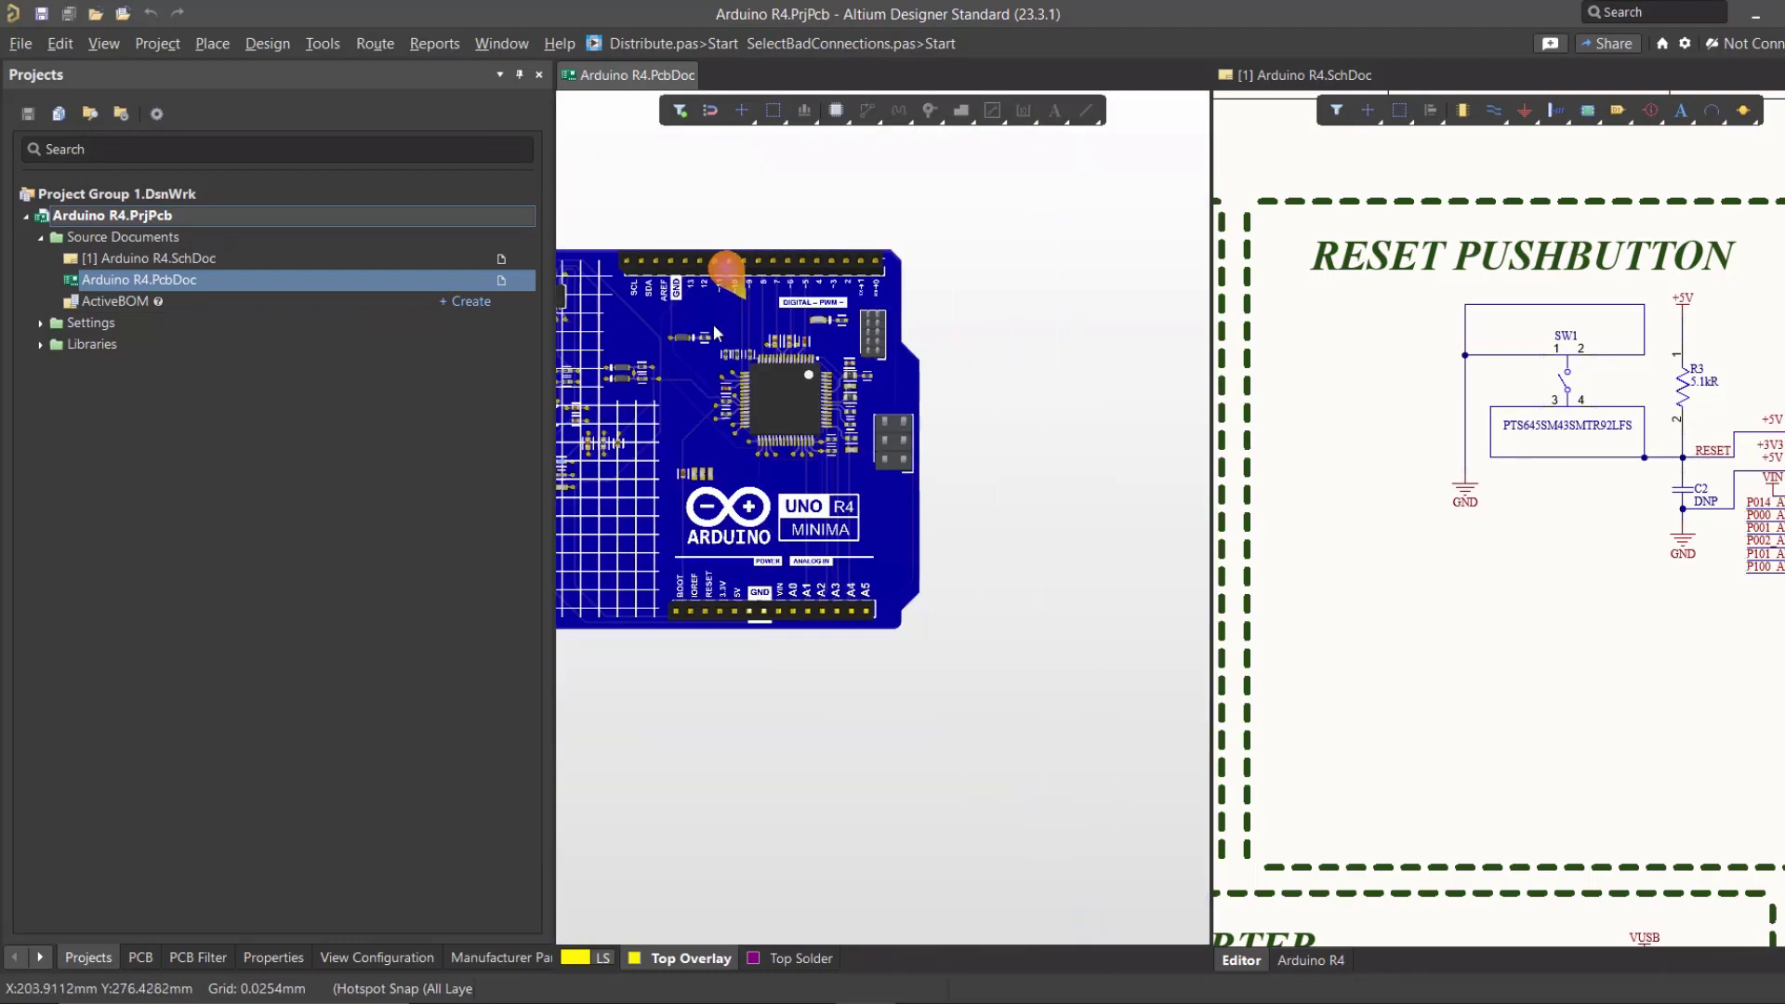
# - Narrow the side panel to widen the document views and frame the headers section of the schematic beside the PCB
pyautogui.click(550, 320)
pyautogui.moveTo(552, 327); pyautogui.dragTo(315, 327)
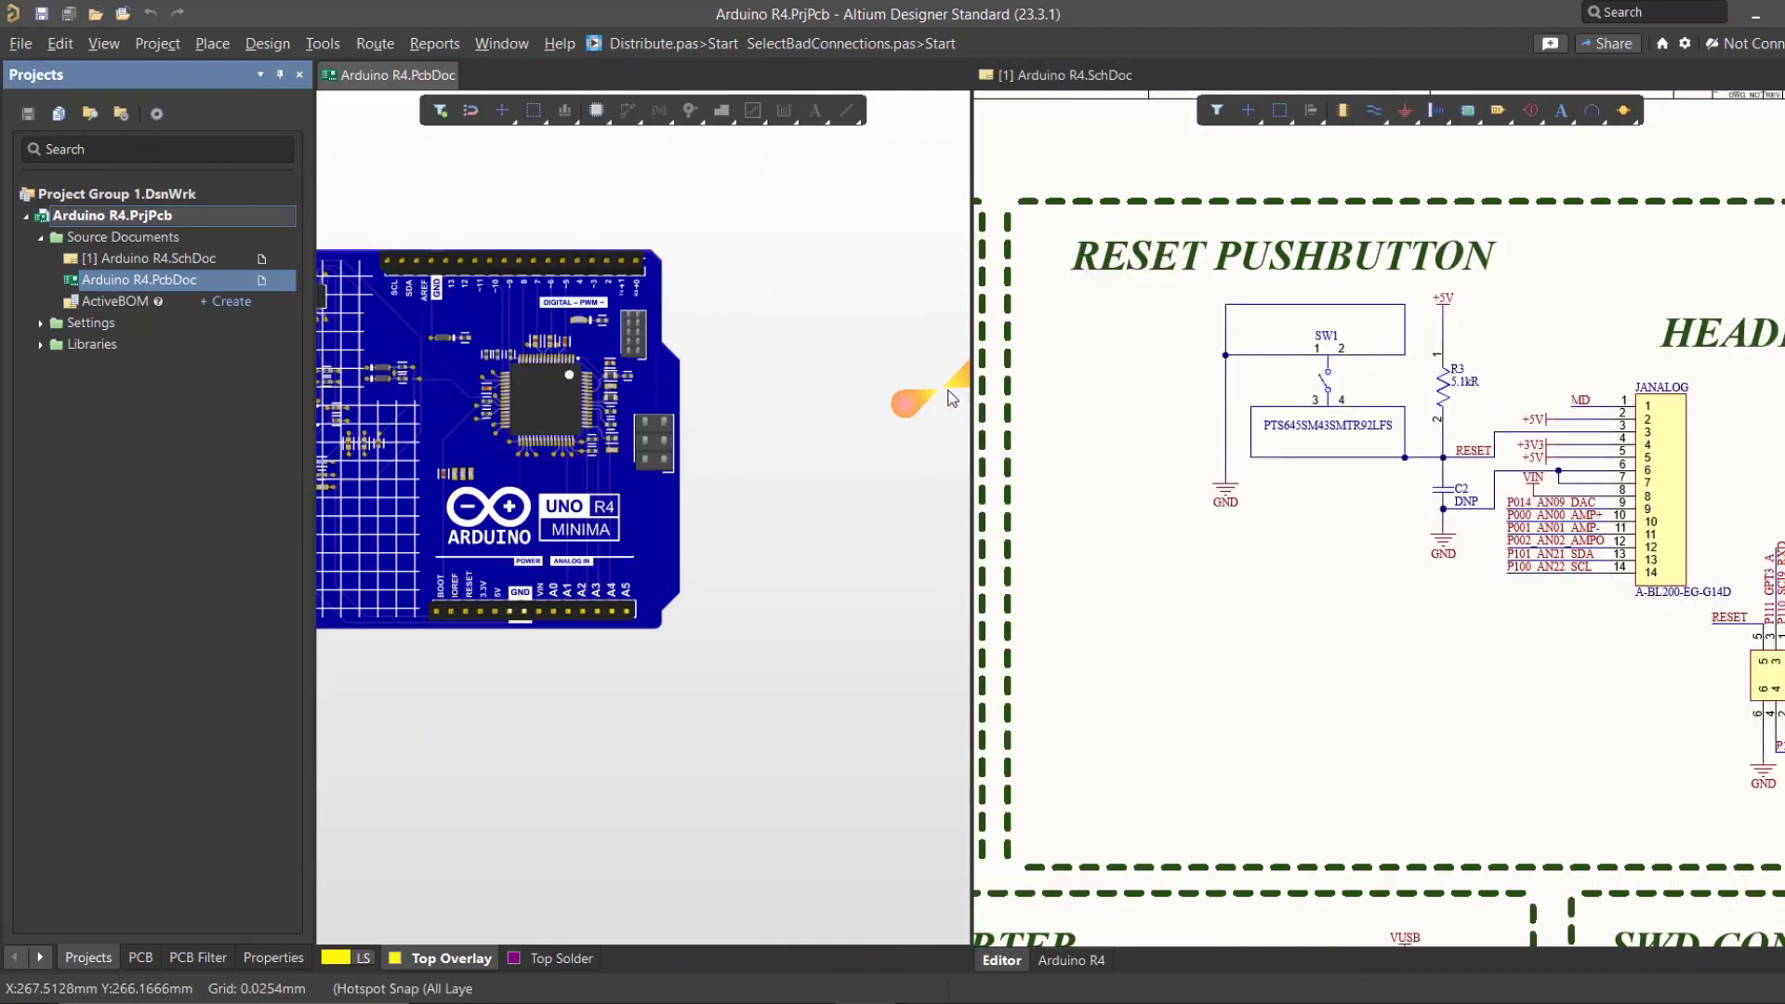
pyautogui.moveTo(1302, 450); pyautogui.dragTo(1097, 429, button='right')
pyautogui.keyDown('ctrl'); pyautogui.scroll(-1, 1116, 437); pyautogui.keyUp('ctrl')
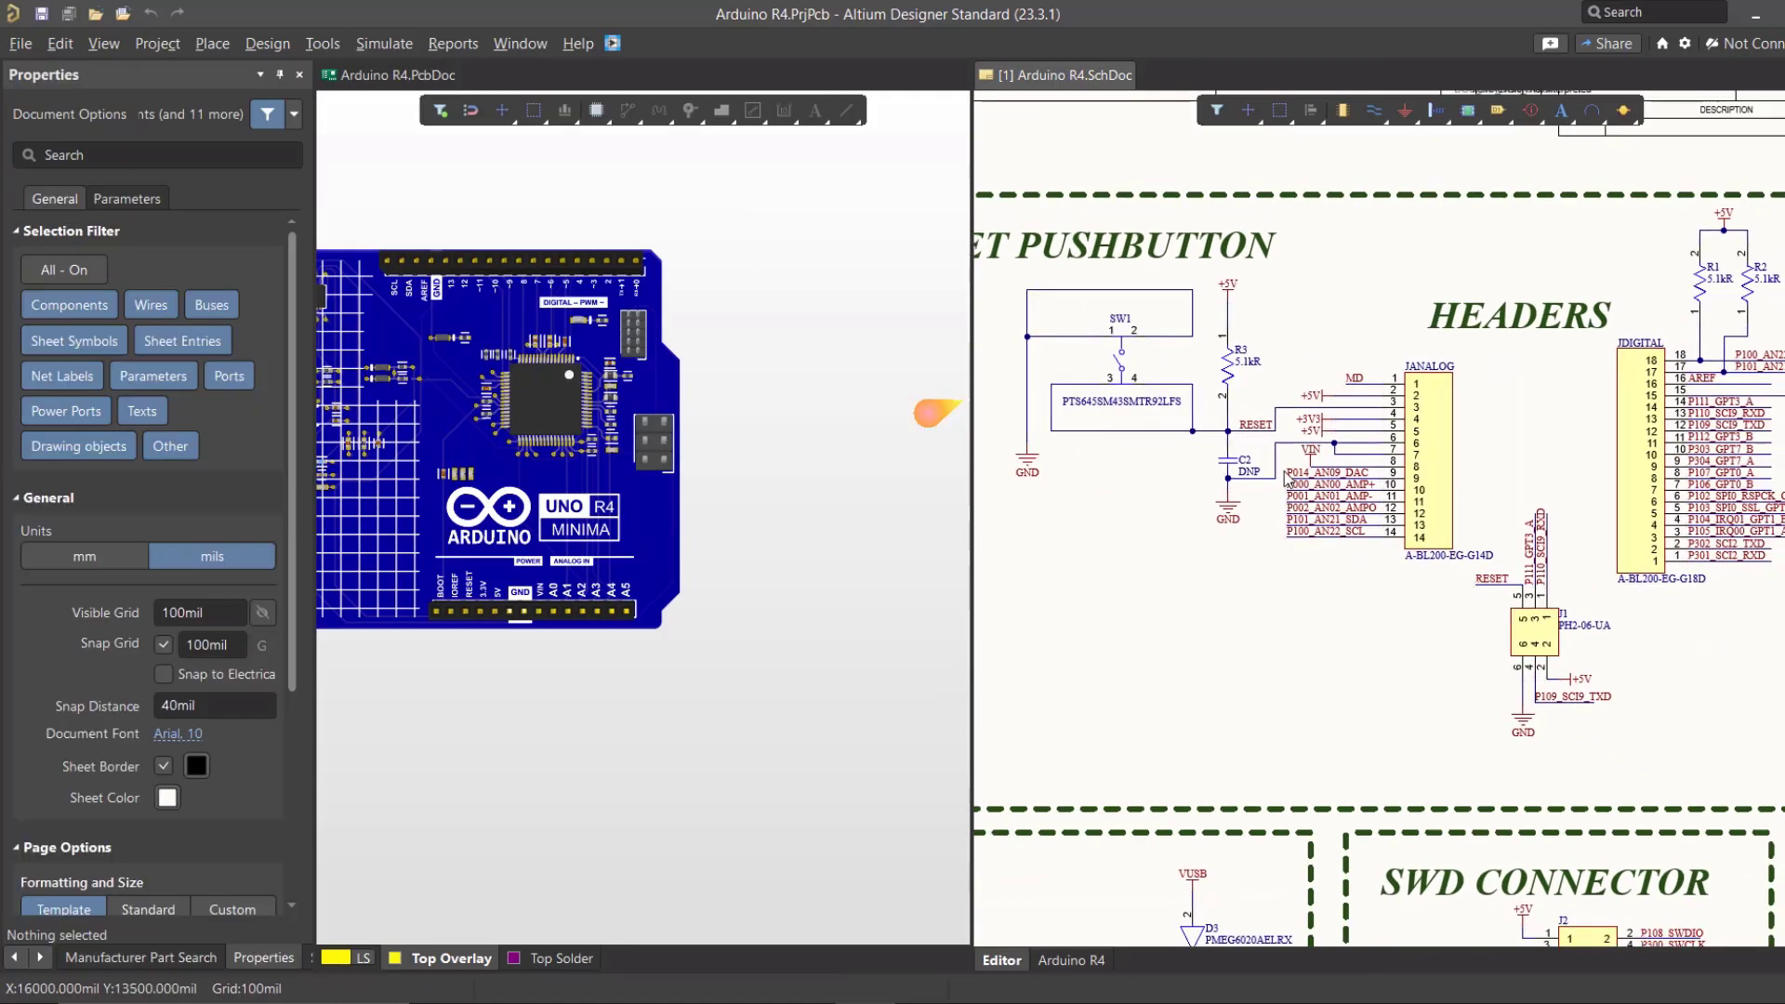
pyautogui.moveTo(1270, 468); pyautogui.dragTo(1247, 454, button='right')
pyautogui.keyDown('ctrl'); pyautogui.scroll(-2, 1247, 454); pyautogui.keyUp('ctrl')
# - Select headers JANALOG, JDIGITAL and J1 in the schematic to locate each one on the 3D board
pyautogui.click(1400, 431)
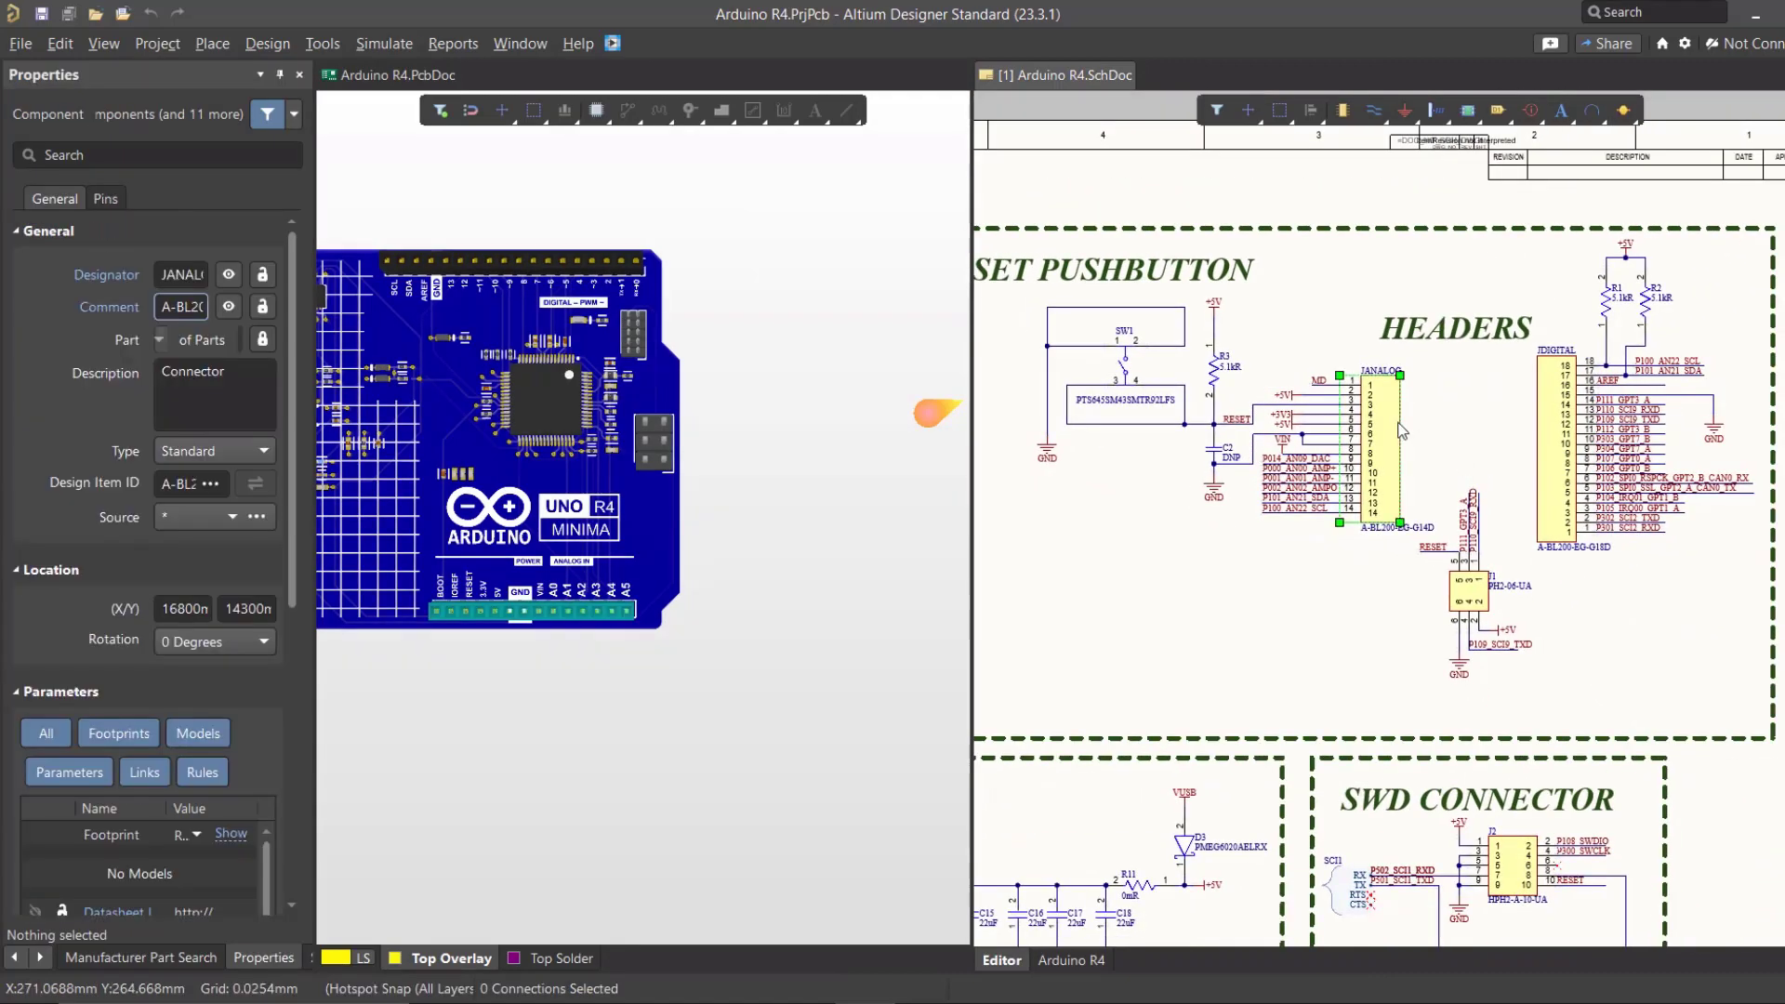
pyautogui.click(1570, 434)
pyautogui.moveTo(447, 447); pyautogui.dragTo(653, 474, button='right')
pyautogui.keyDown('ctrl'); pyautogui.scroll(3, 661, 476); pyautogui.keyUp('ctrl')
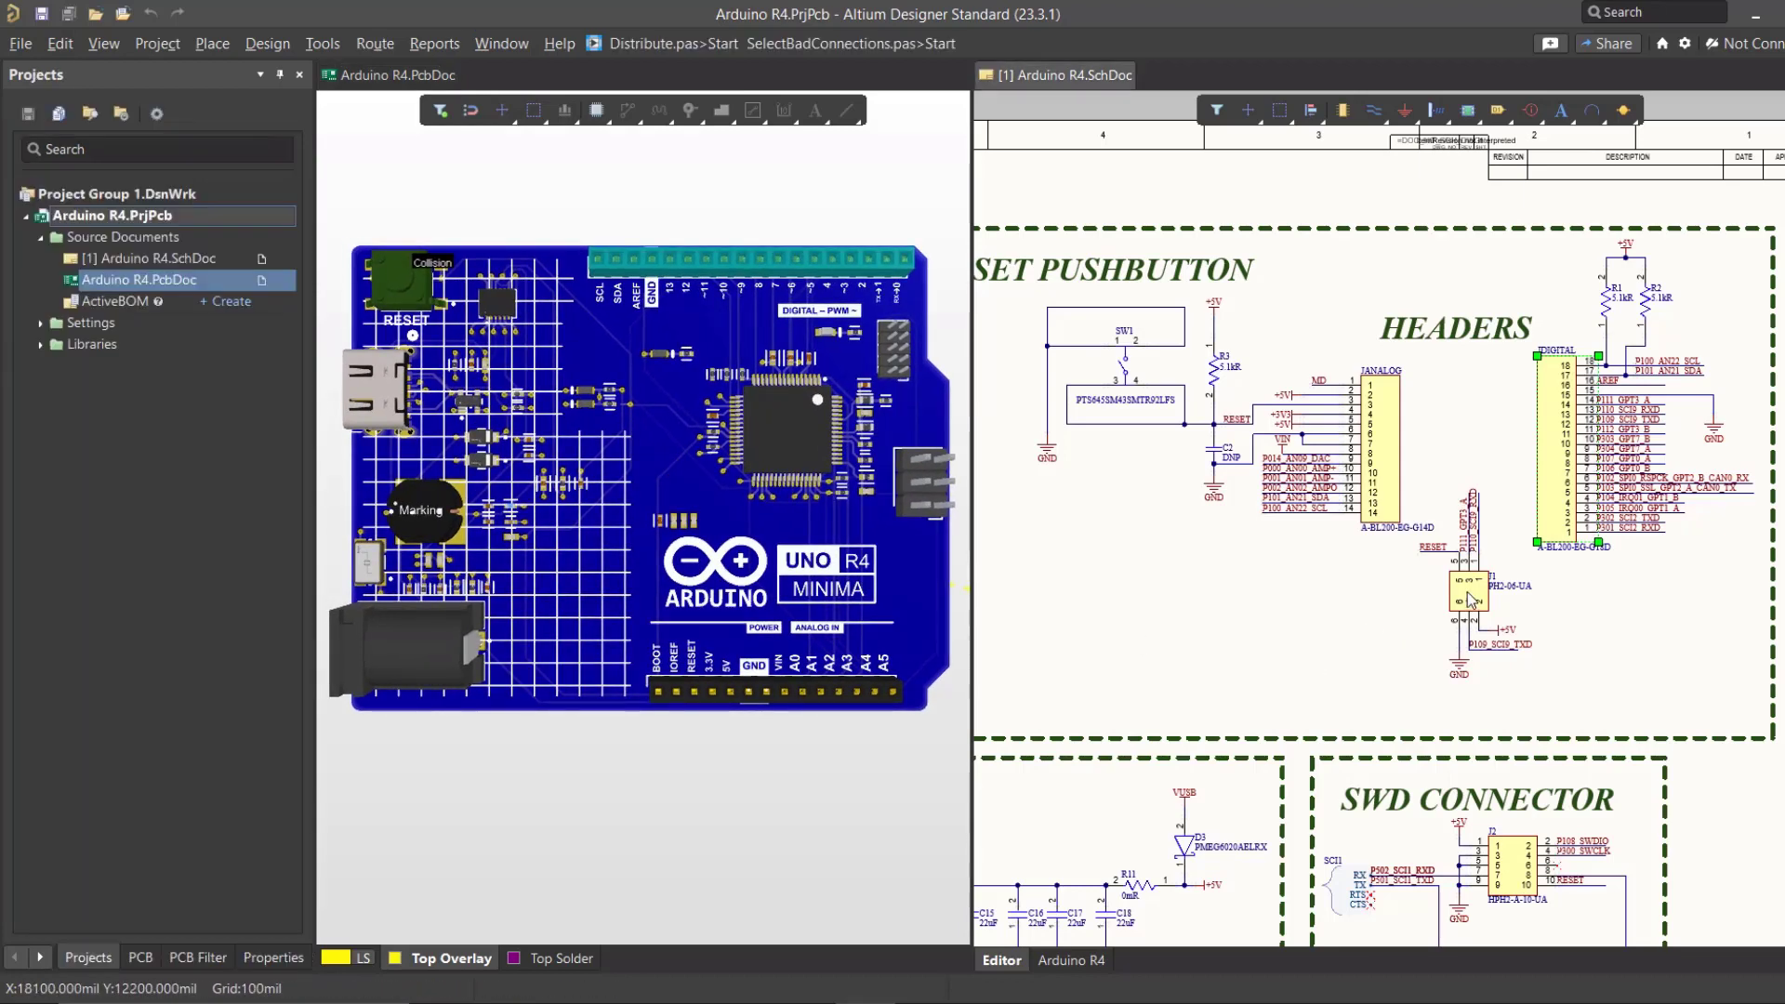
pyautogui.click(1393, 494)
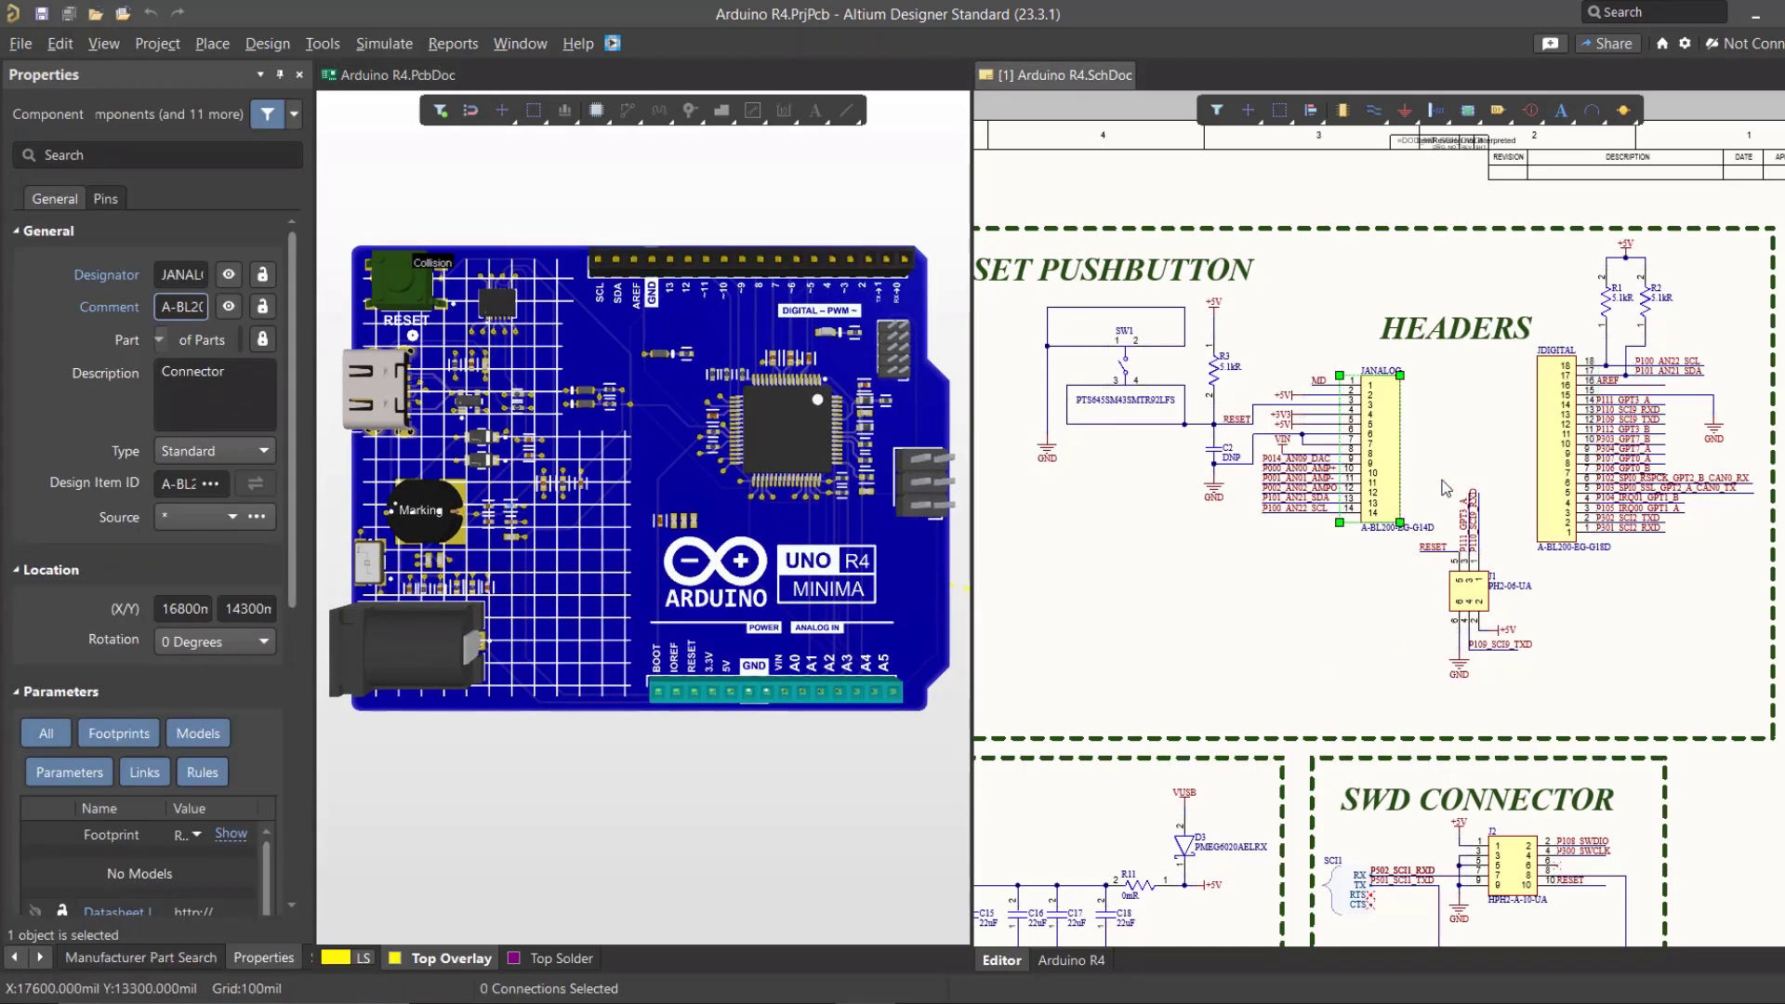
pyautogui.click(1550, 473)
pyautogui.click(1471, 583)
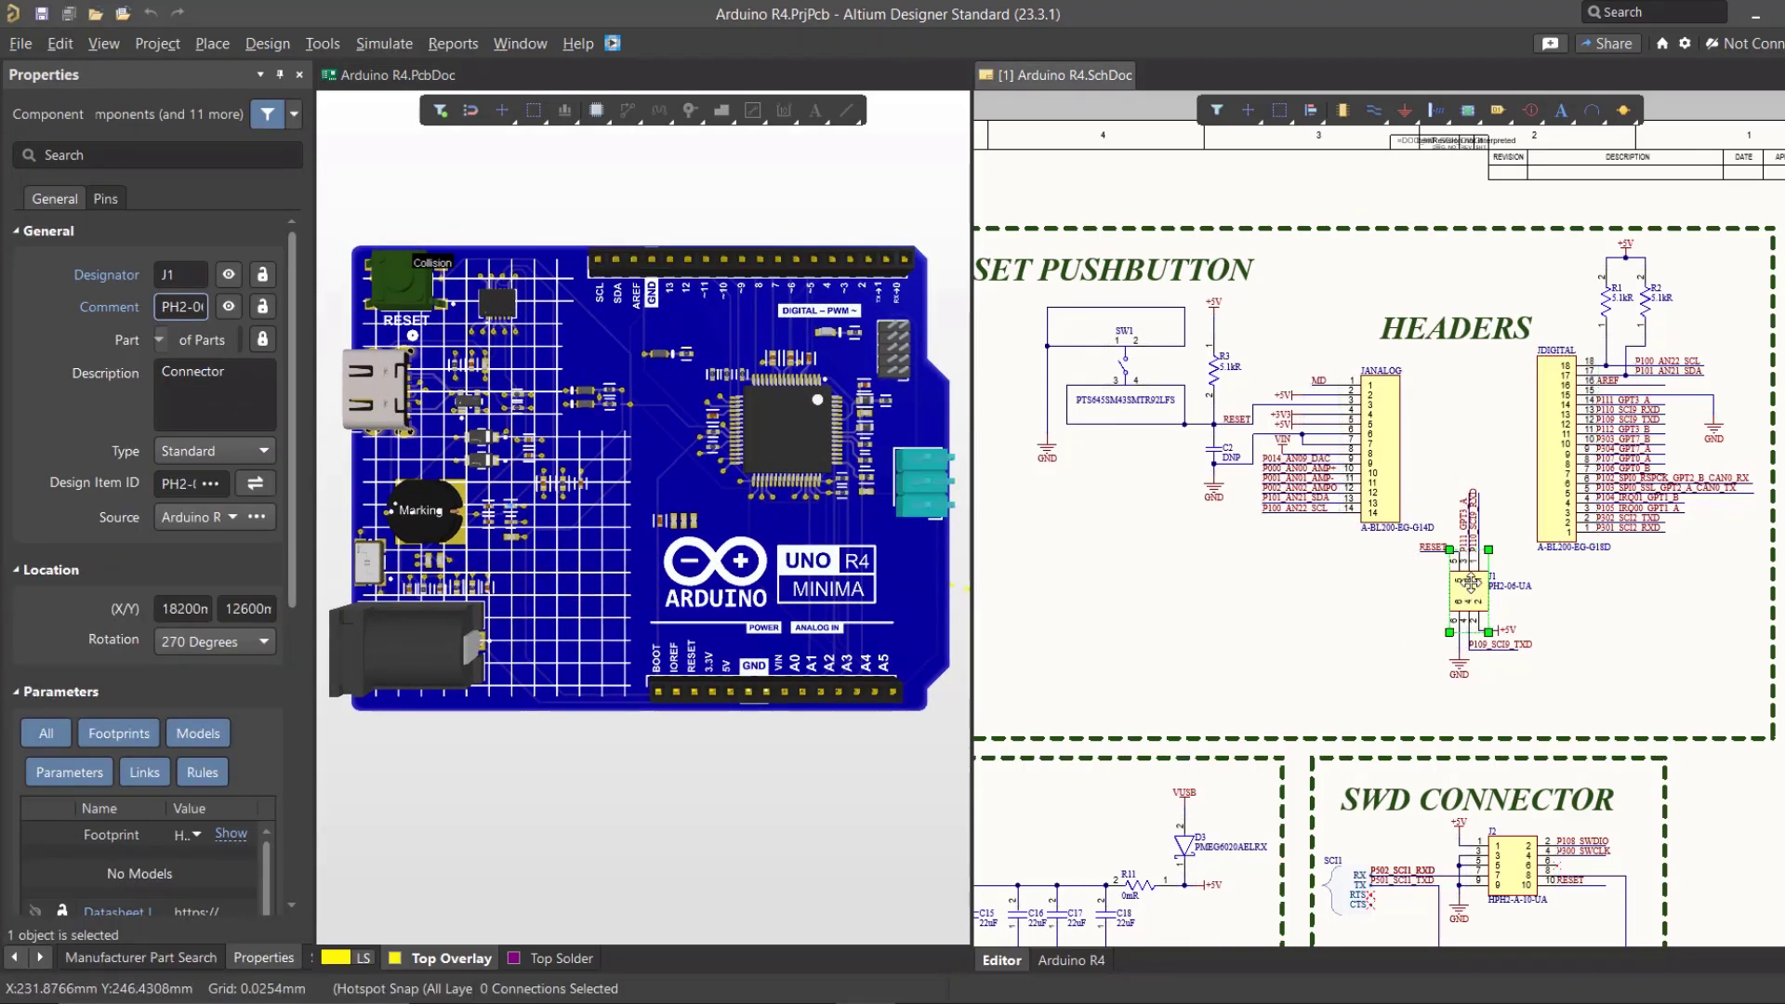
# - Compare the positions of the analog and digital headers on the board by selecting JANALOG and JDIGITAL alternately in the schematic
pyautogui.click(1380, 438)
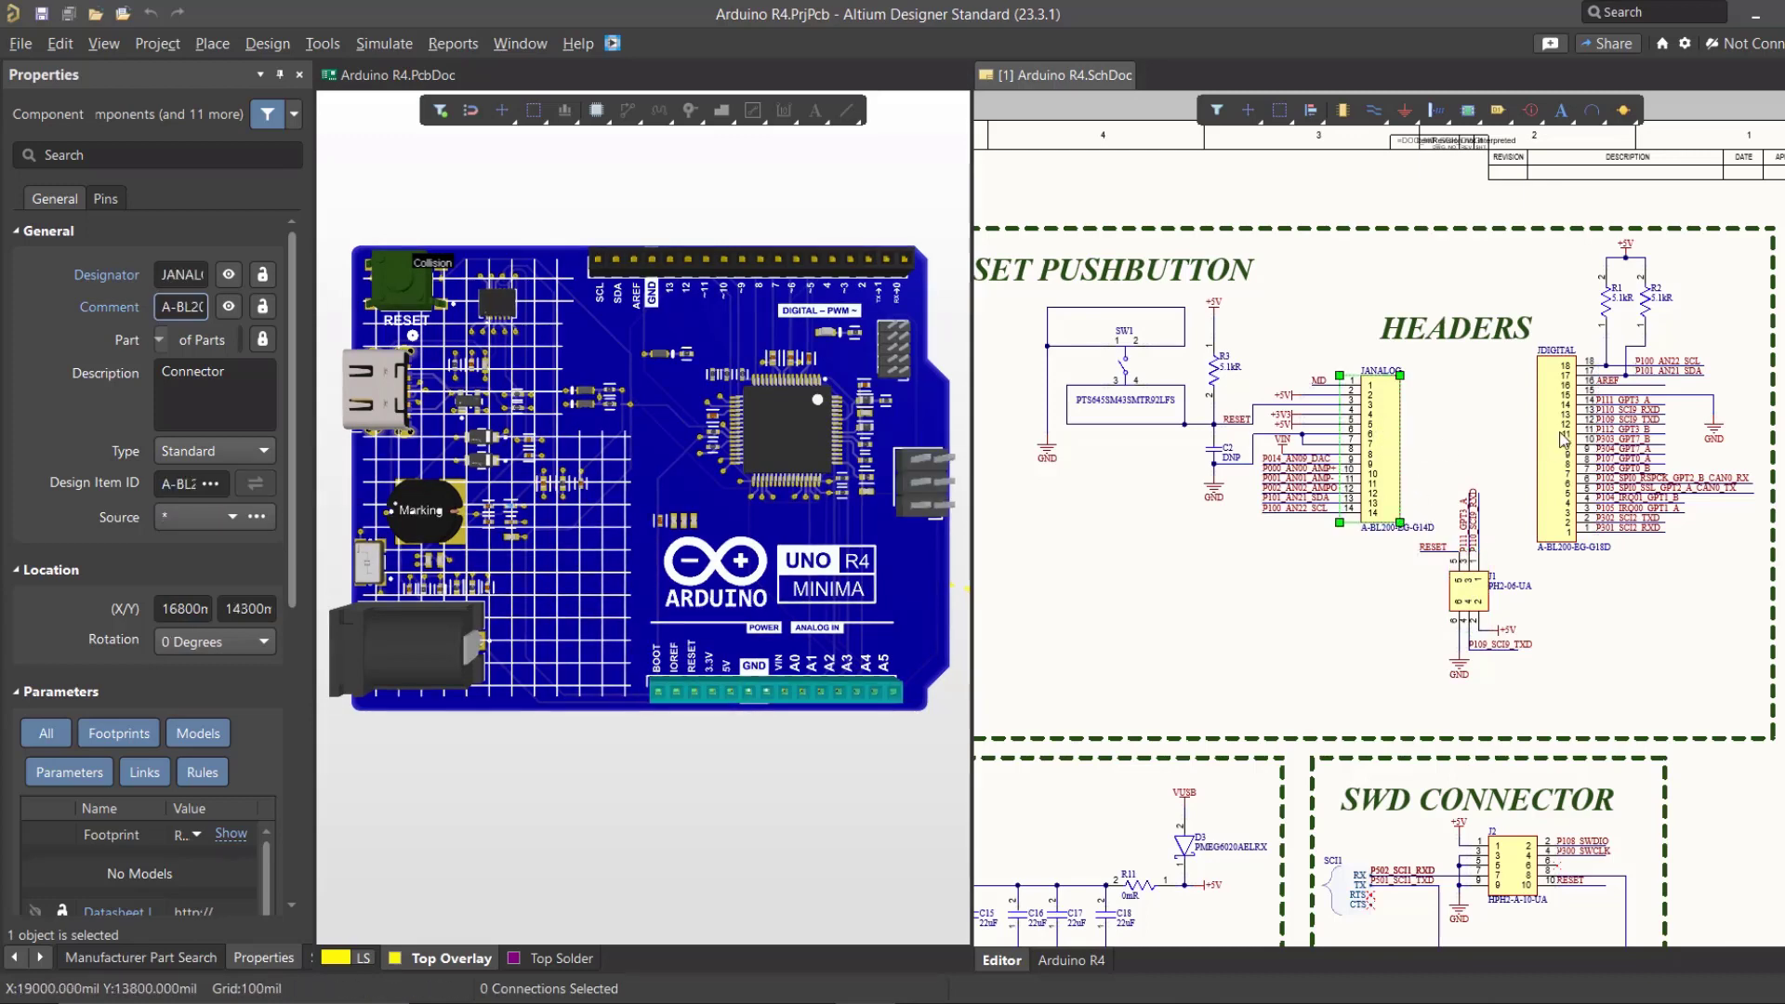
pyautogui.click(1550, 449)
pyautogui.click(1395, 450)
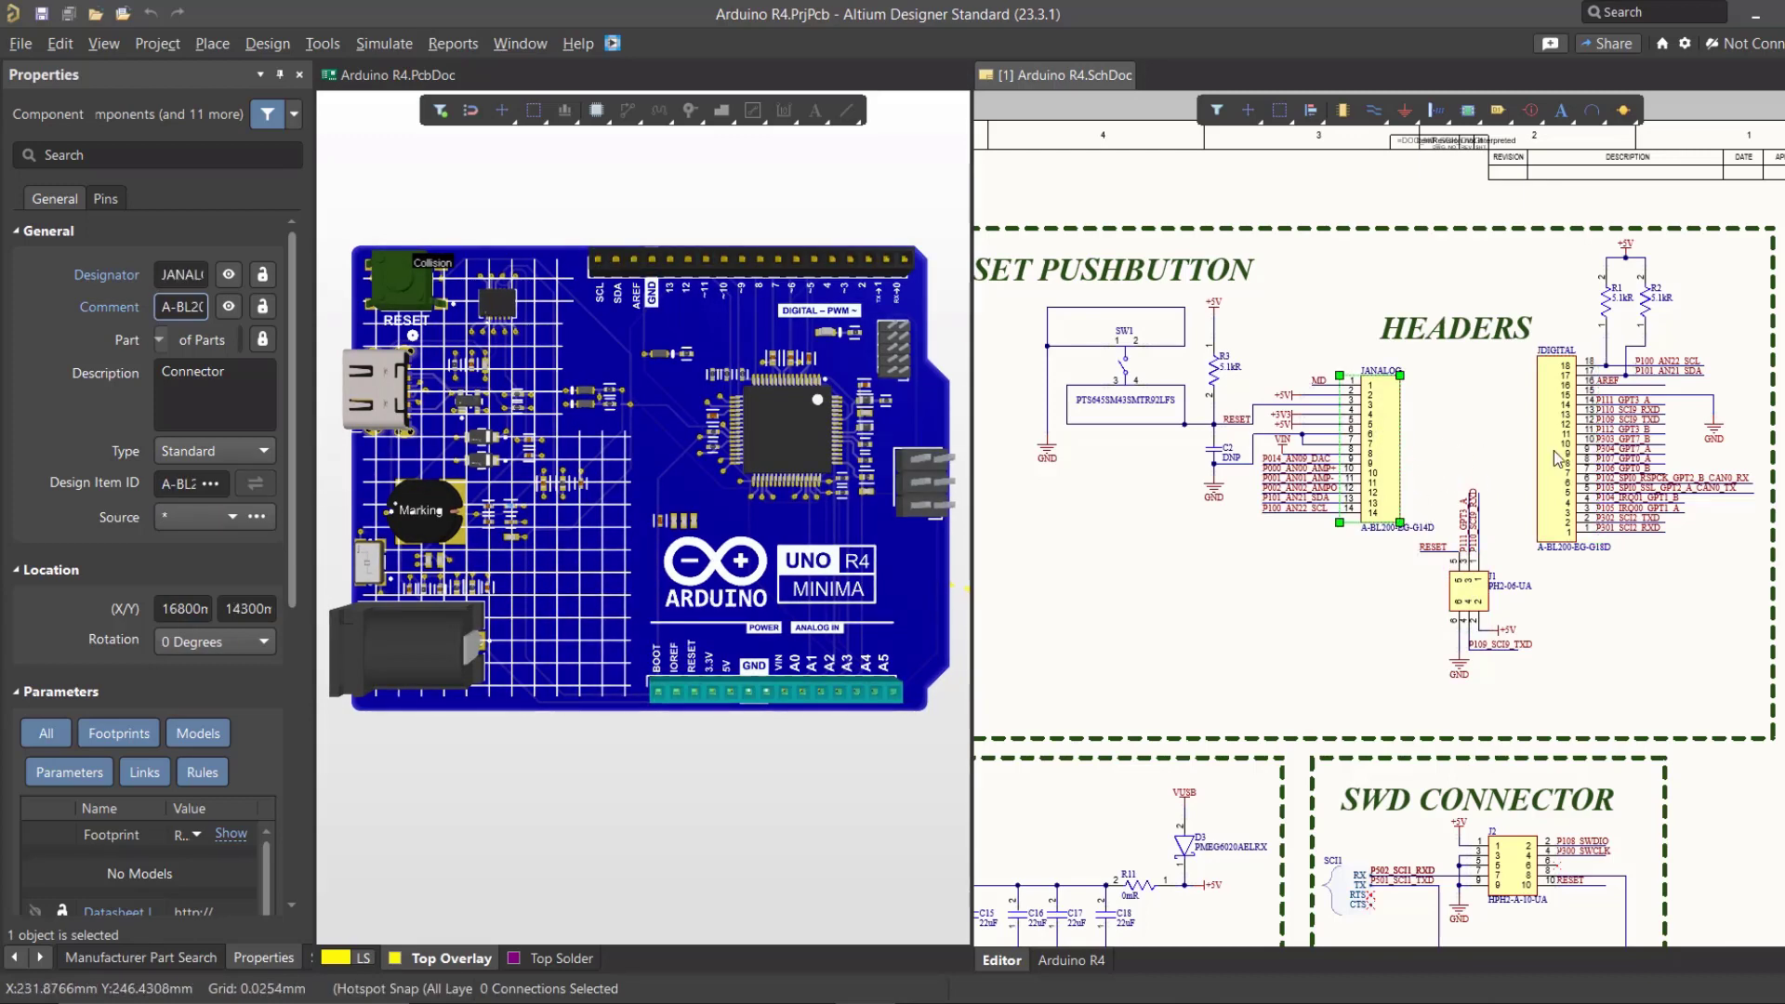
pyautogui.click(1559, 459)
pyautogui.click(1387, 466)
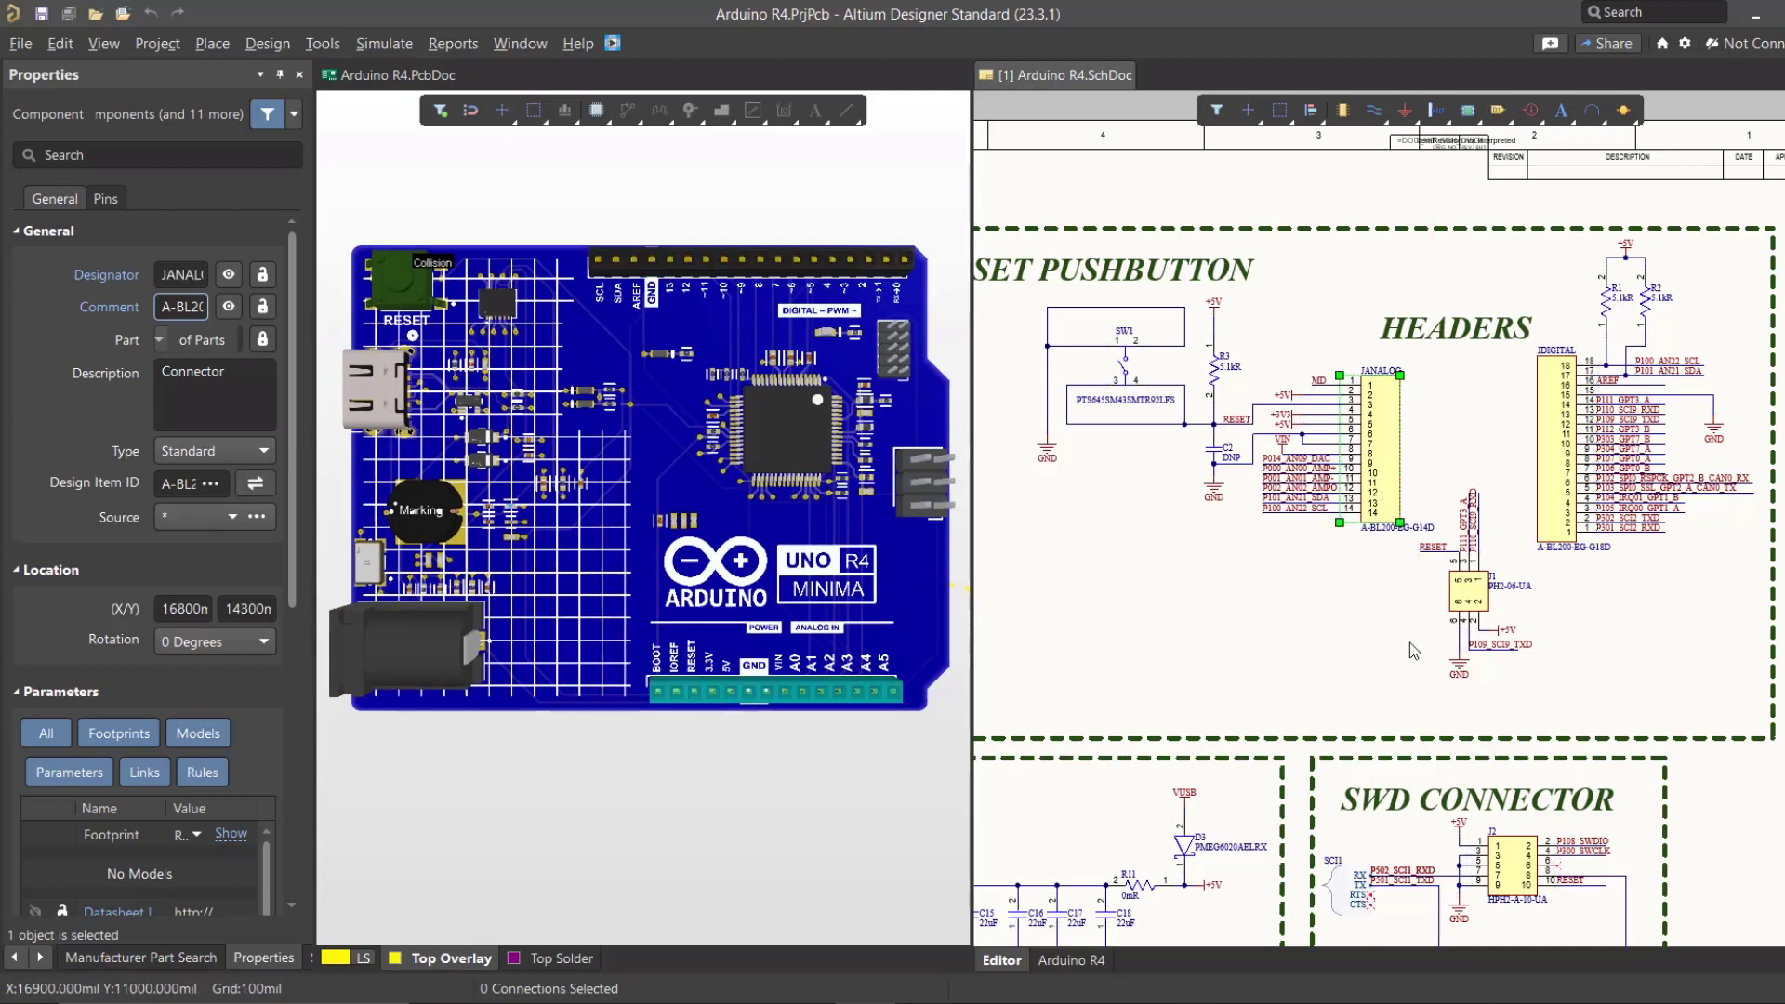
pyautogui.click(1559, 516)
# - Examine the reset button and the components around it on the PCB up close
pyautogui.keyDown('ctrl'); pyautogui.scroll(2, 785, 634); pyautogui.keyUp('ctrl')
pyautogui.moveTo(575, 518); pyautogui.dragTo(770, 689, button='right')
pyautogui.click(448, 301)
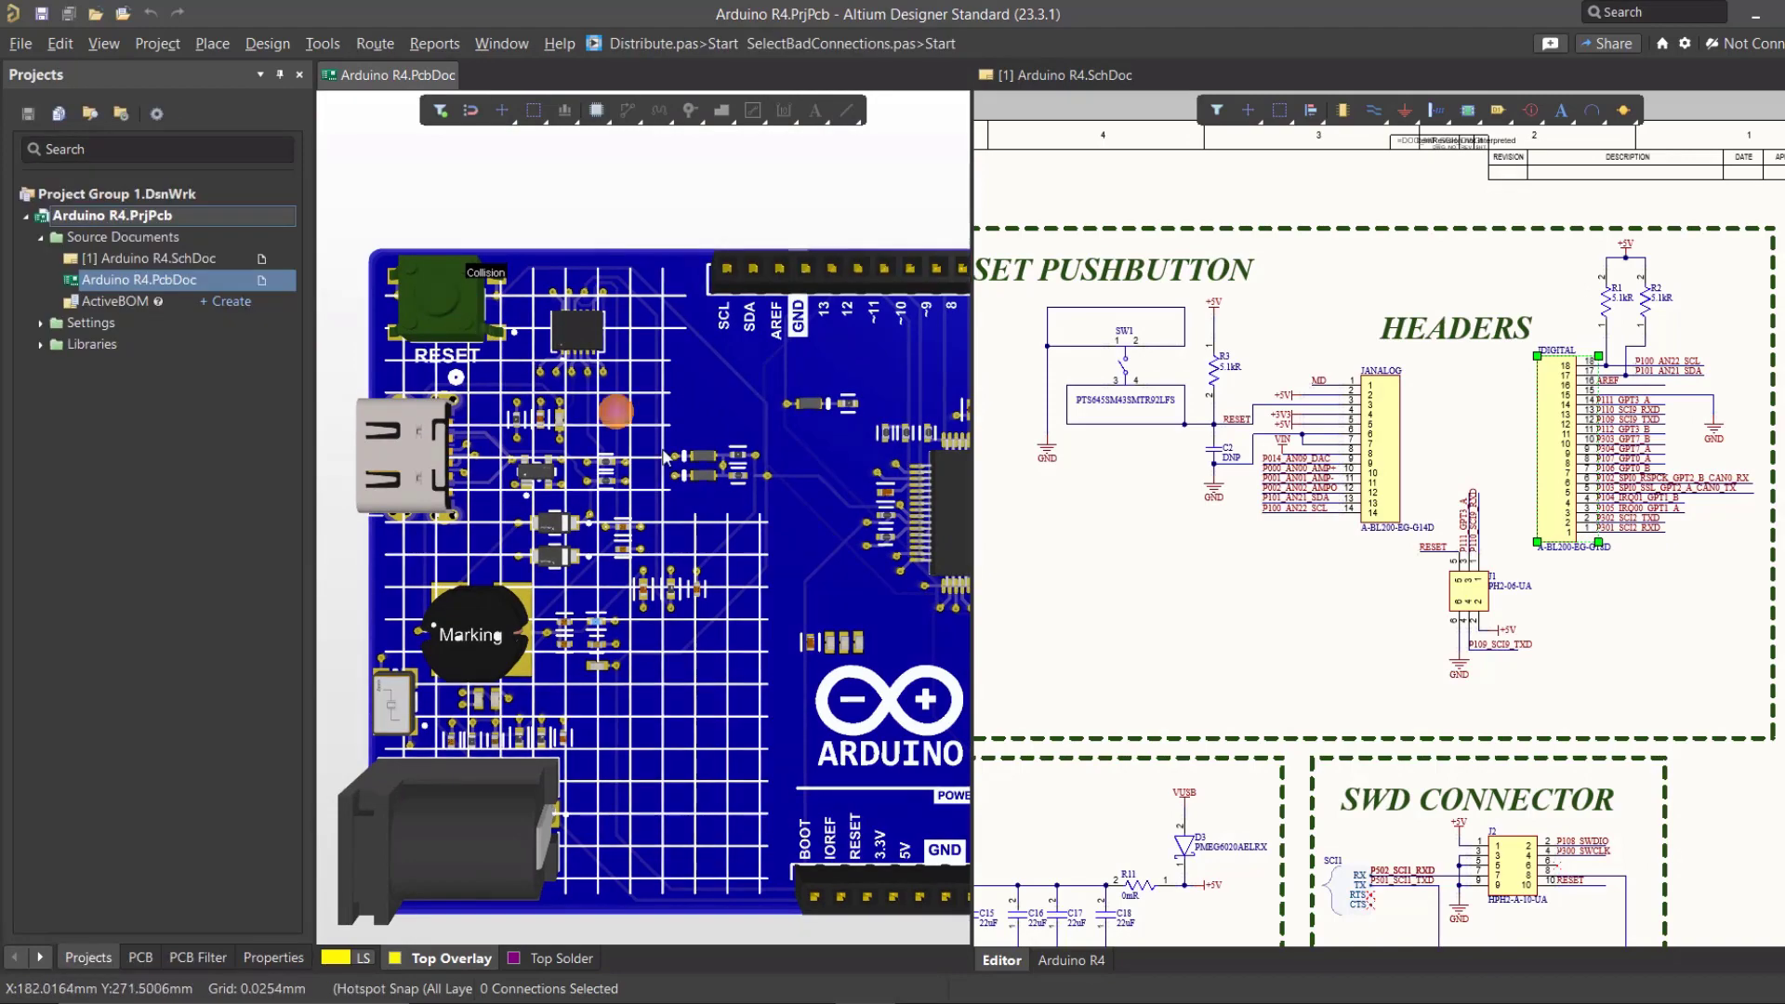
pyautogui.moveTo(774, 494); pyautogui.dragTo(699, 413, button='right')
pyautogui.keyDown('ctrl'); pyautogui.scroll(-2, 753, 418); pyautogui.keyUp('ctrl')
pyautogui.keyDown('ctrl'); pyautogui.scroll(-2, 699, 413); pyautogui.keyUp('ctrl')
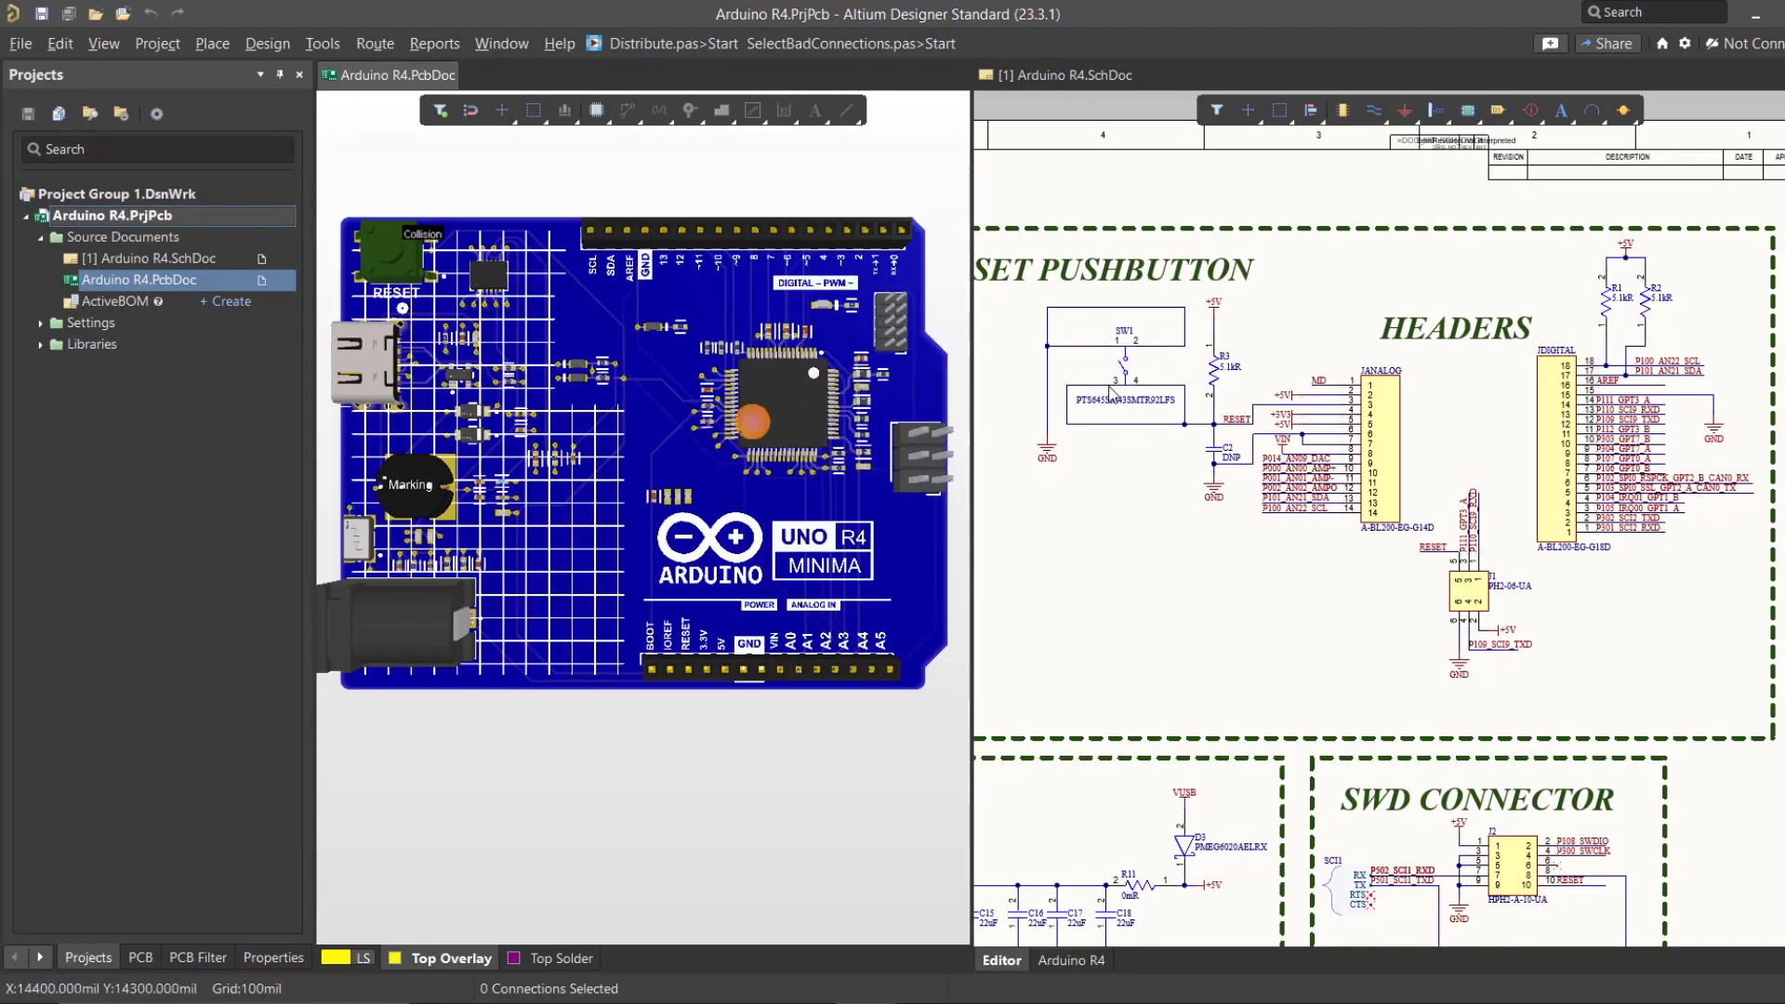
# - Select reset switch SW1, JANALOG and JDIGITAL in the schematic to match them with their parts on the board
pyautogui.click(1142, 364)
pyautogui.click(1146, 370)
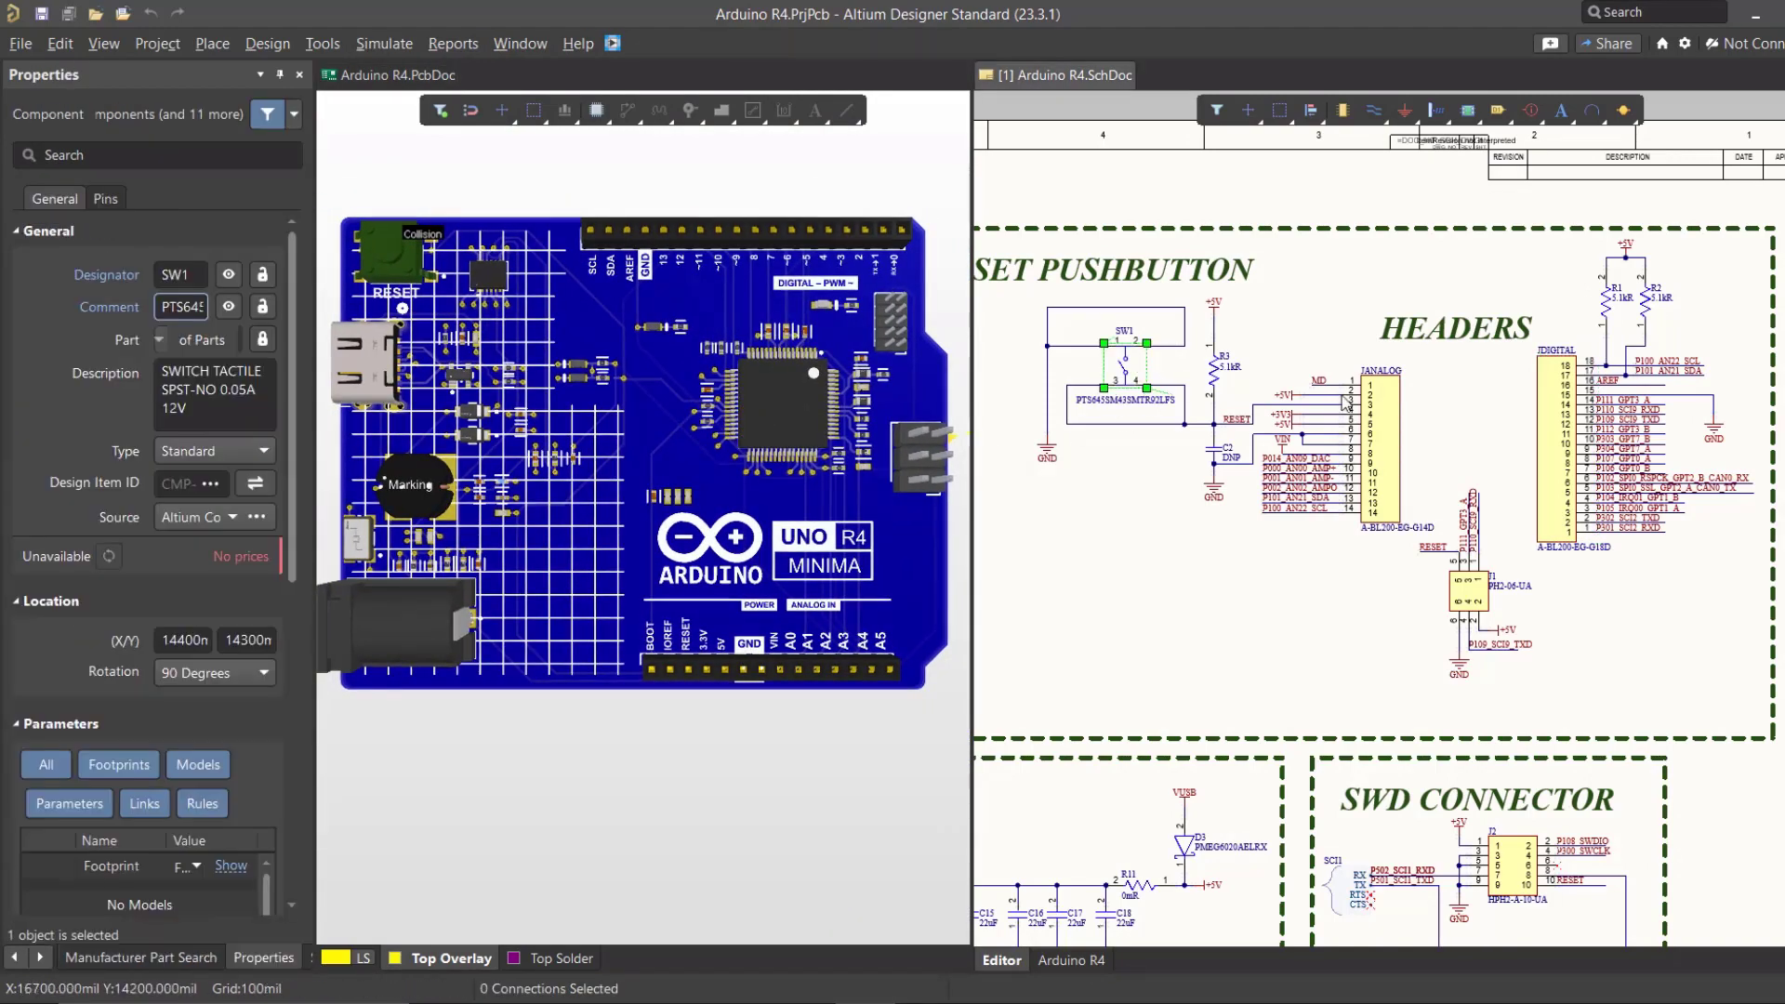
pyautogui.click(1383, 416)
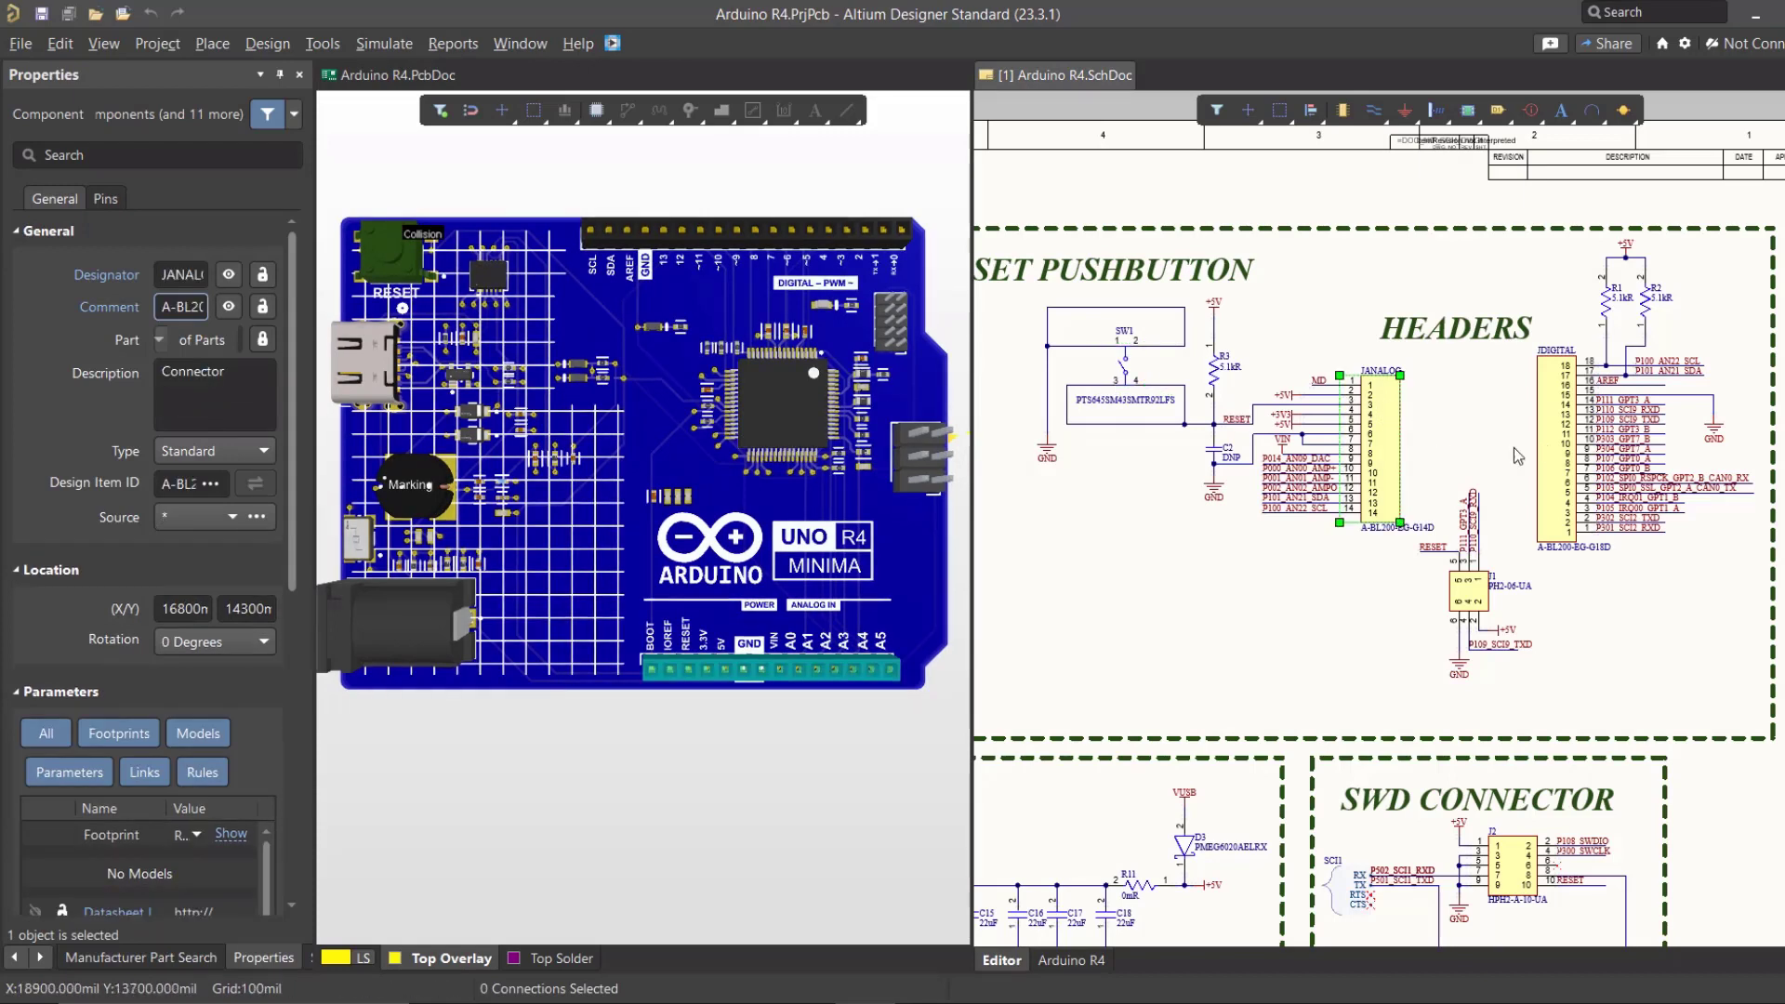
pyautogui.click(1554, 456)
pyautogui.moveTo(942, 473)
pyautogui.mouseDown(button='right')
pyautogui.moveTo(939, 450)
pyautogui.moveTo(956, 503)
pyautogui.mouseUp(button='right')
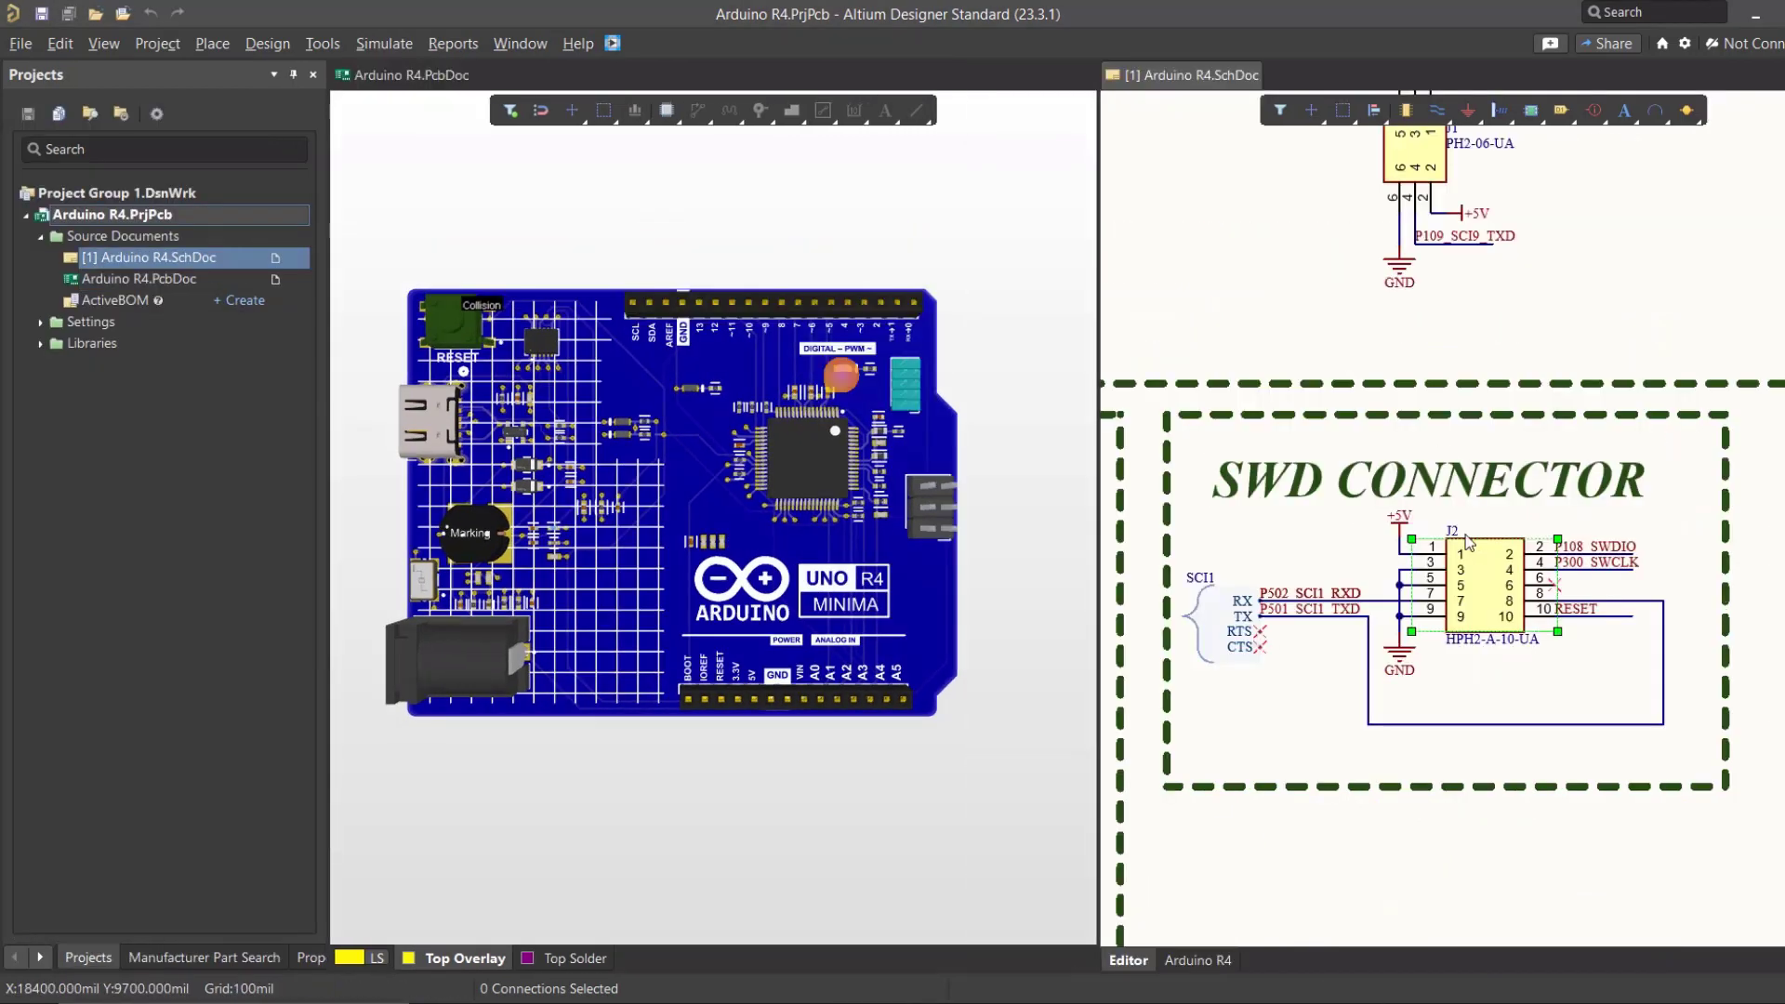
# - Examine SWD connector J2 on the board up close and from an angle, and clear its selection
pyautogui.moveTo(1466, 571)
pyautogui.mouseDown(button='right')
pyautogui.moveTo(1470, 546)
pyautogui.moveTo(1469, 573)
pyautogui.mouseUp(button='right')
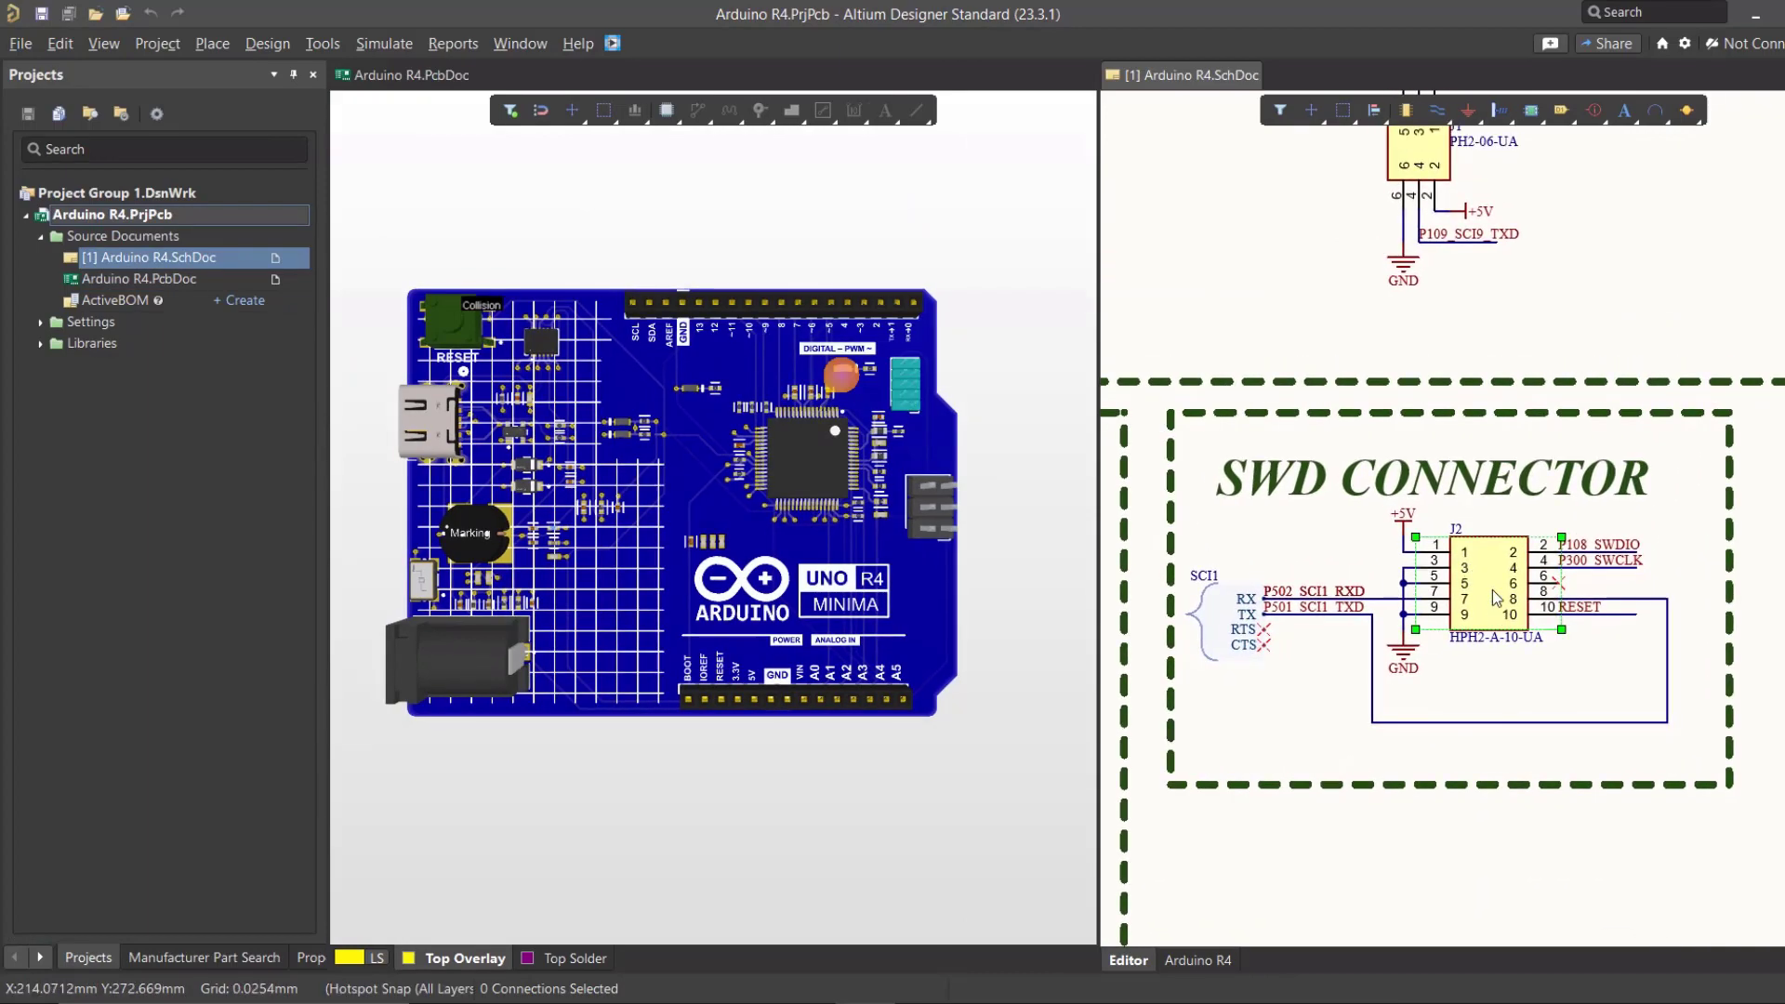
pyautogui.keyDown('ctrl'); pyautogui.scroll(2, 876, 398); pyautogui.keyUp('ctrl')
pyautogui.keyDown('ctrl'); pyautogui.scroll(4, 877, 393); pyautogui.keyUp('ctrl')
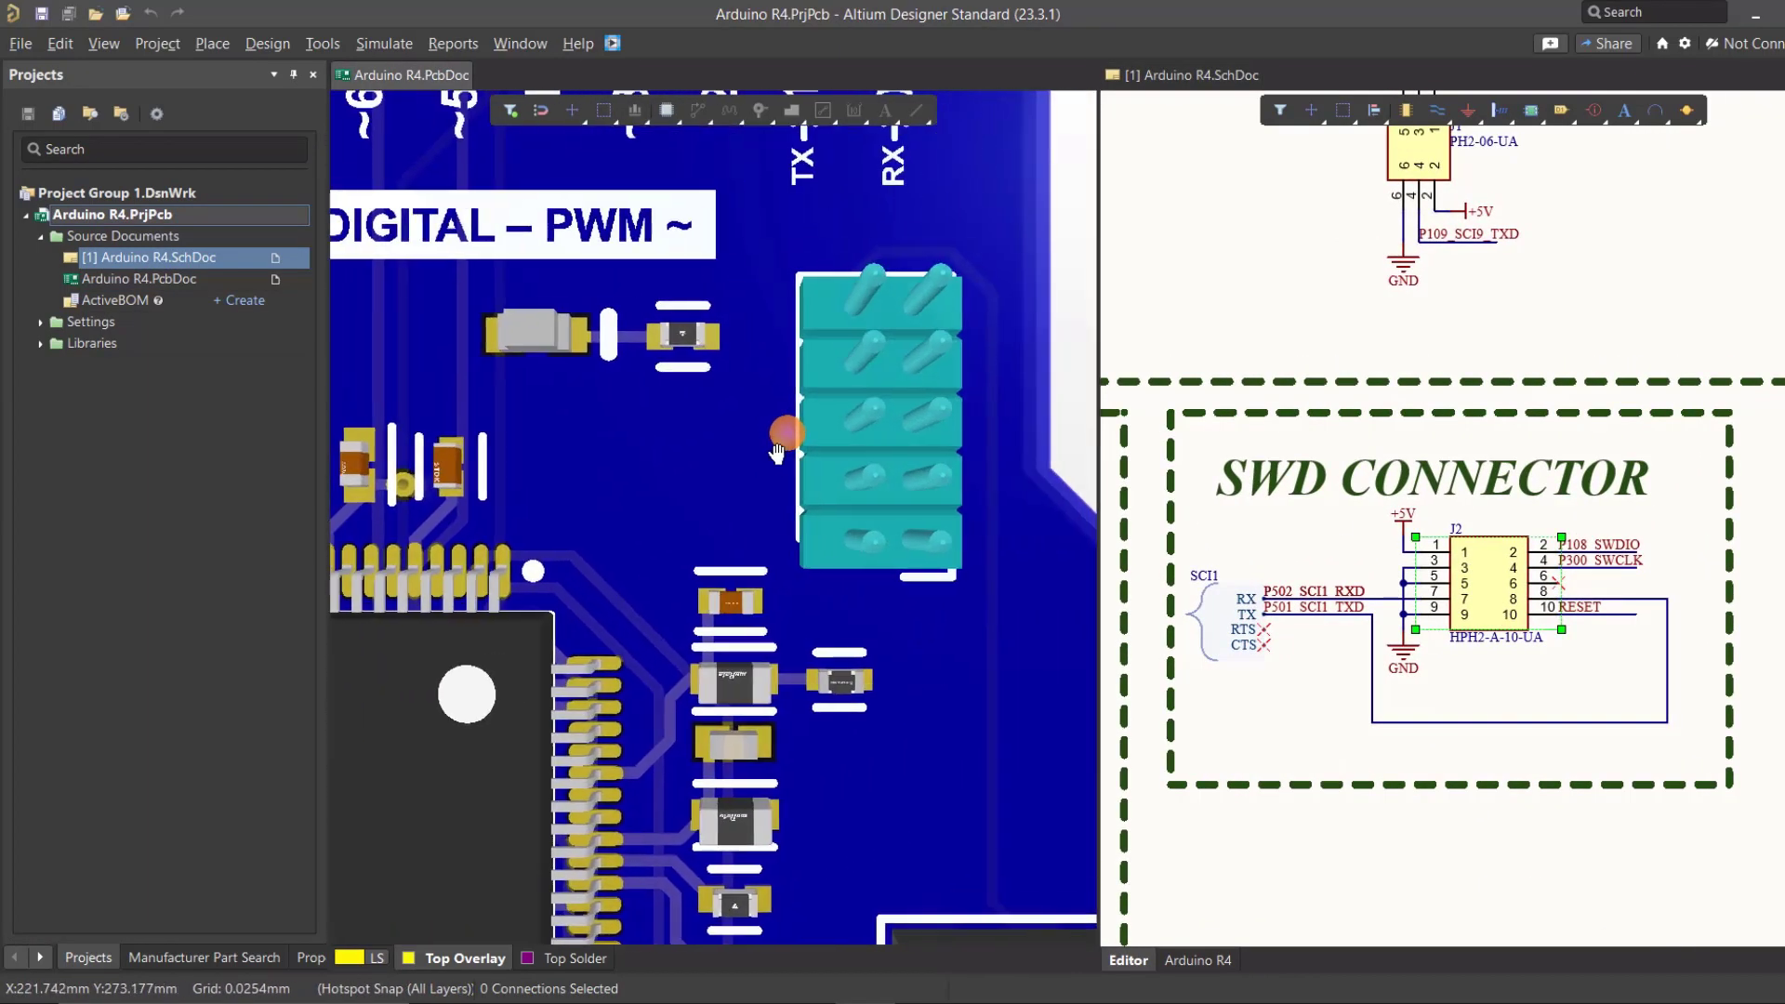
pyautogui.keyDown('shift'); pyautogui.moveTo(757, 419); pyautogui.dragTo(891, 401, button='right'); pyautogui.keyUp('shift')
pyautogui.keyDown('ctrl'); pyautogui.scroll(-3, 874, 409); pyautogui.keyUp('ctrl')
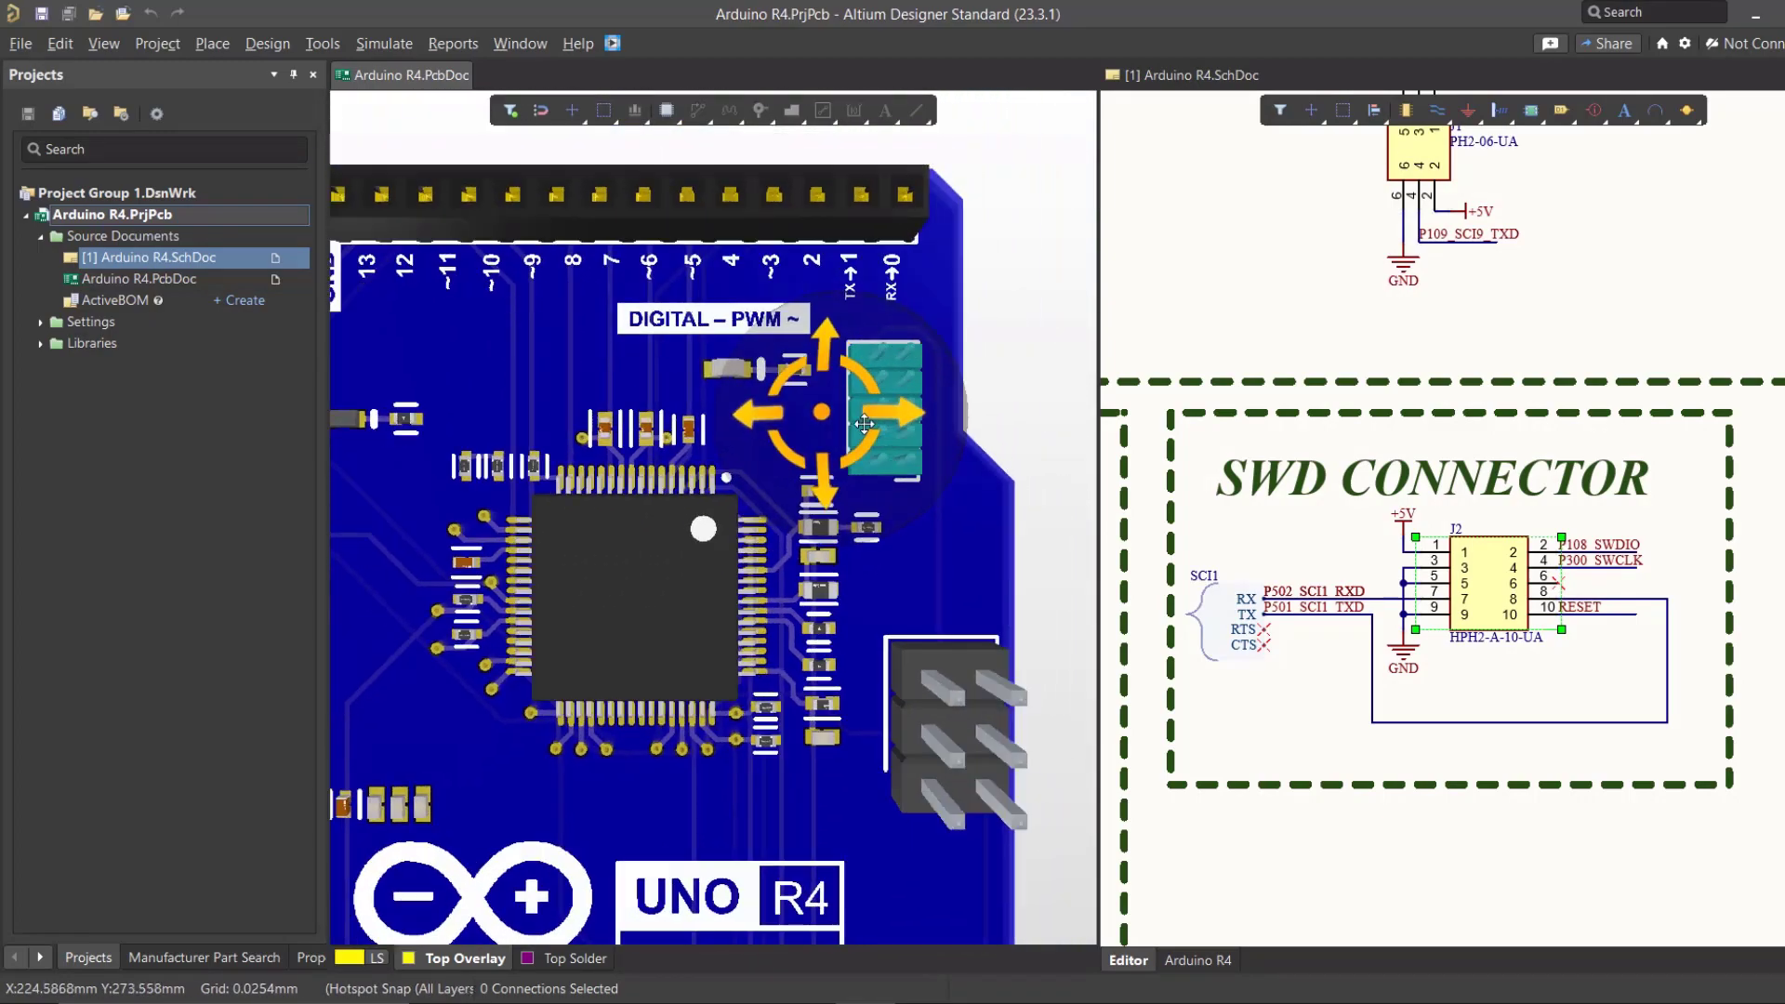
pyautogui.click(1056, 857)
pyautogui.keyDown('ctrl'); pyautogui.scroll(-4, 916, 368); pyautogui.keyUp('ctrl')
# - Locate J2 on the PCB from the schematic again and inspect its placement beside the microcontroller
pyautogui.moveTo(1472, 574); pyautogui.dragTo(1470, 573, button='right')
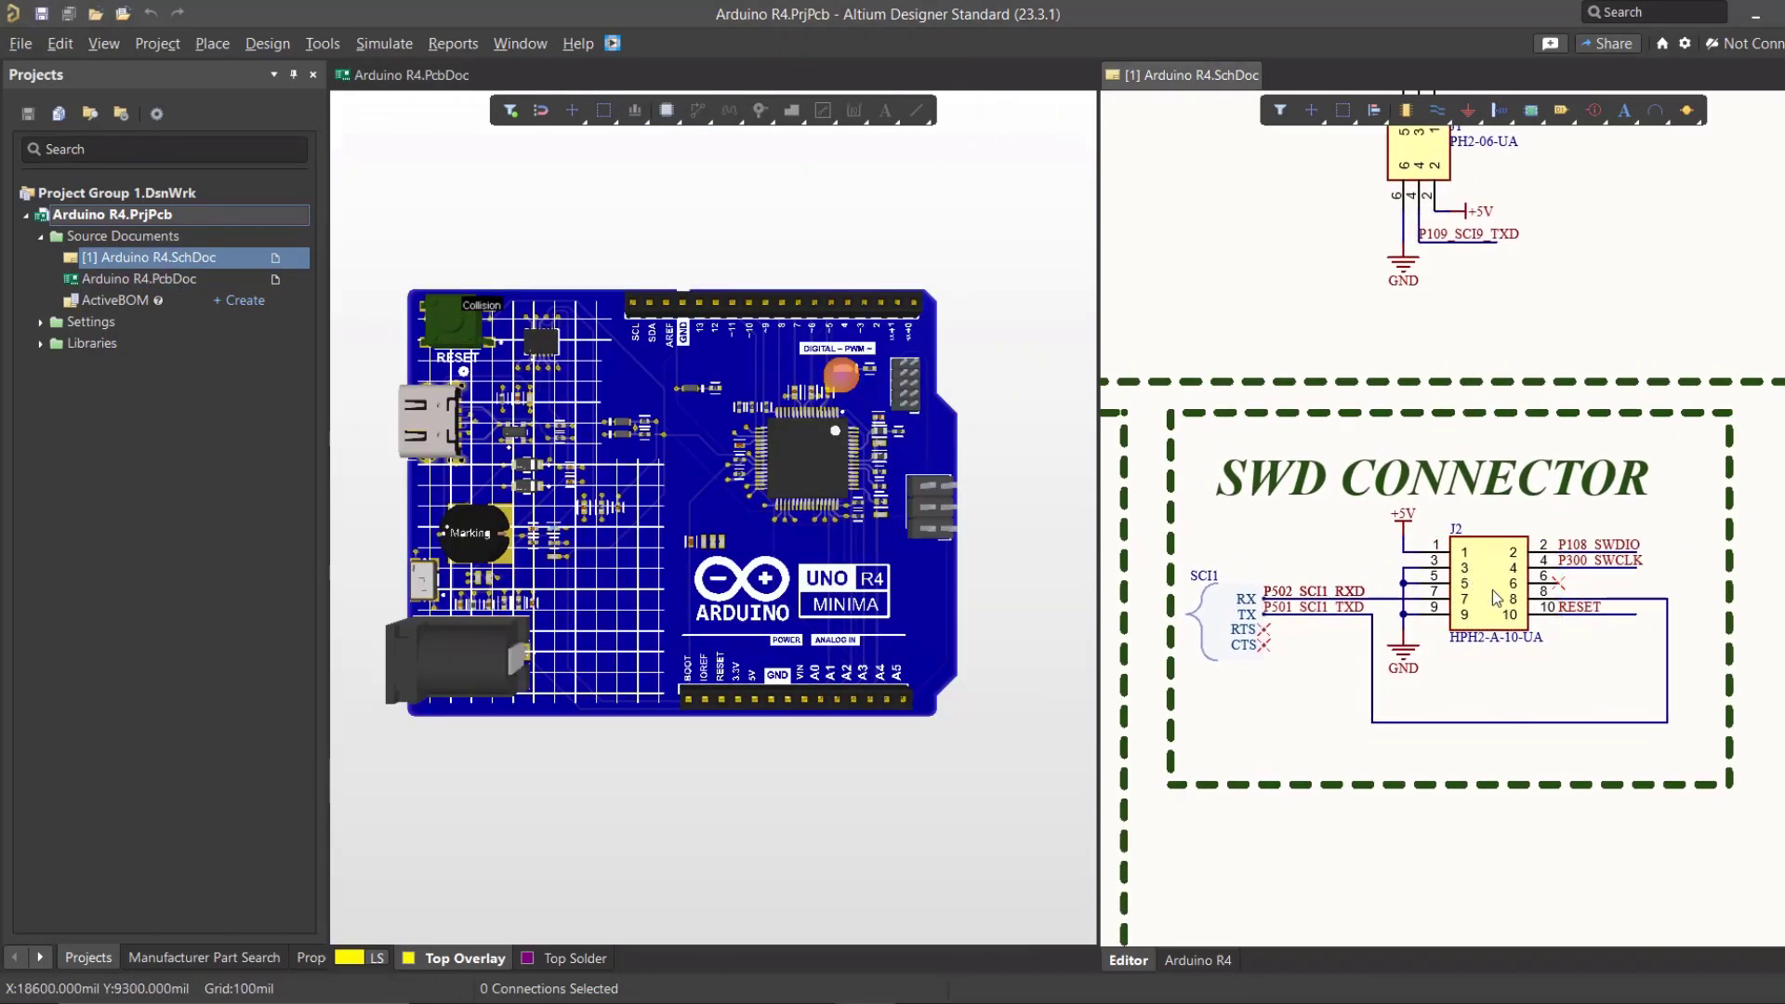
pyautogui.keyDown('ctrl'); pyautogui.scroll(8, 881, 394); pyautogui.keyUp('ctrl')
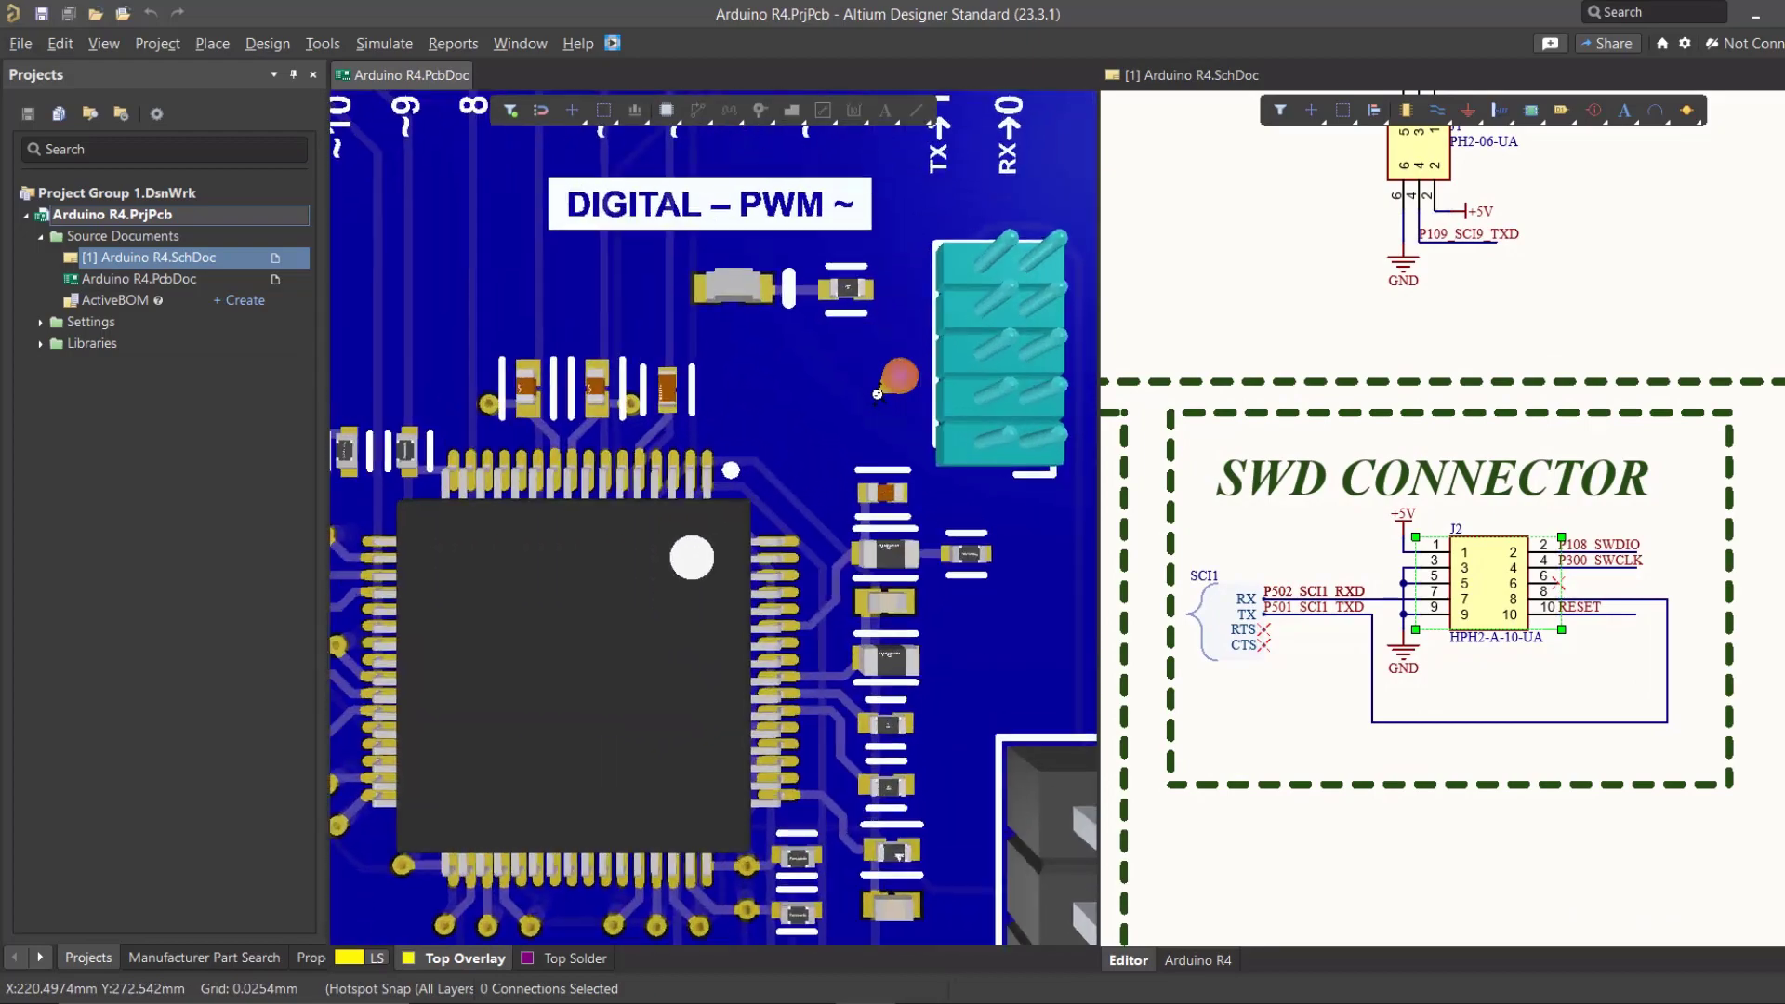
pyautogui.moveTo(928, 361); pyautogui.dragTo(888, 358, button='right')
pyautogui.moveTo(890, 358); pyautogui.dragTo(886, 414, button='middle')
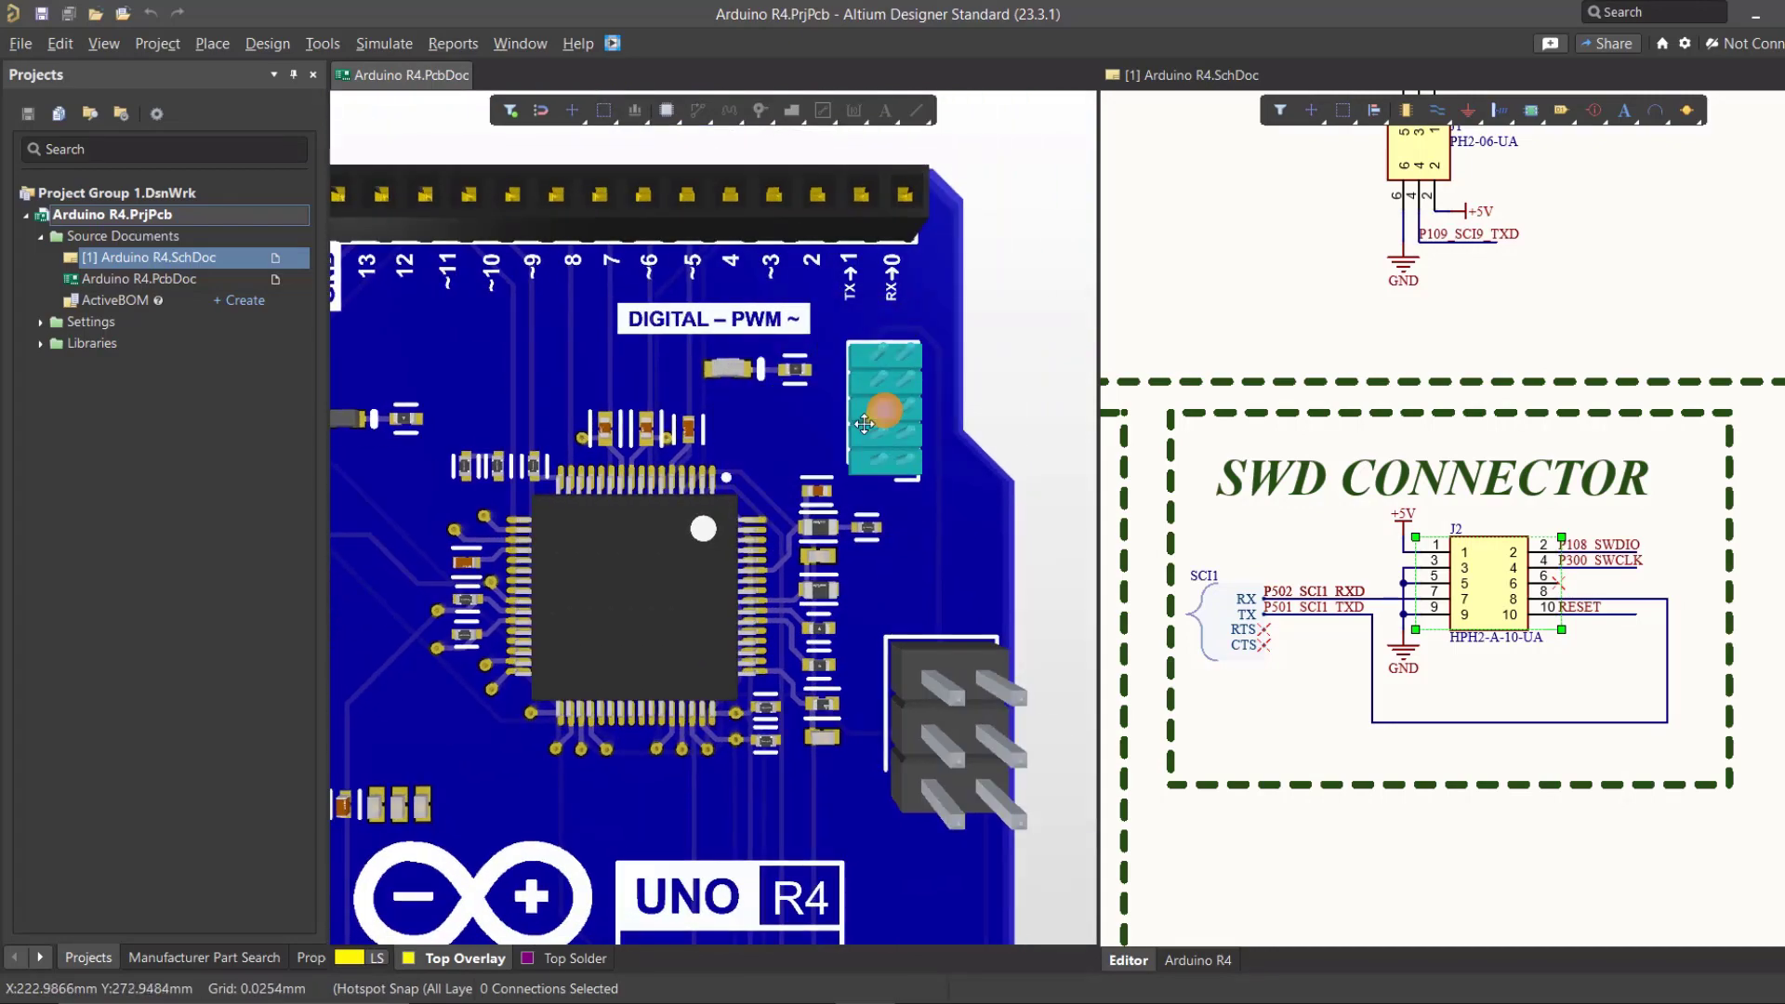
pyautogui.click(1069, 877)
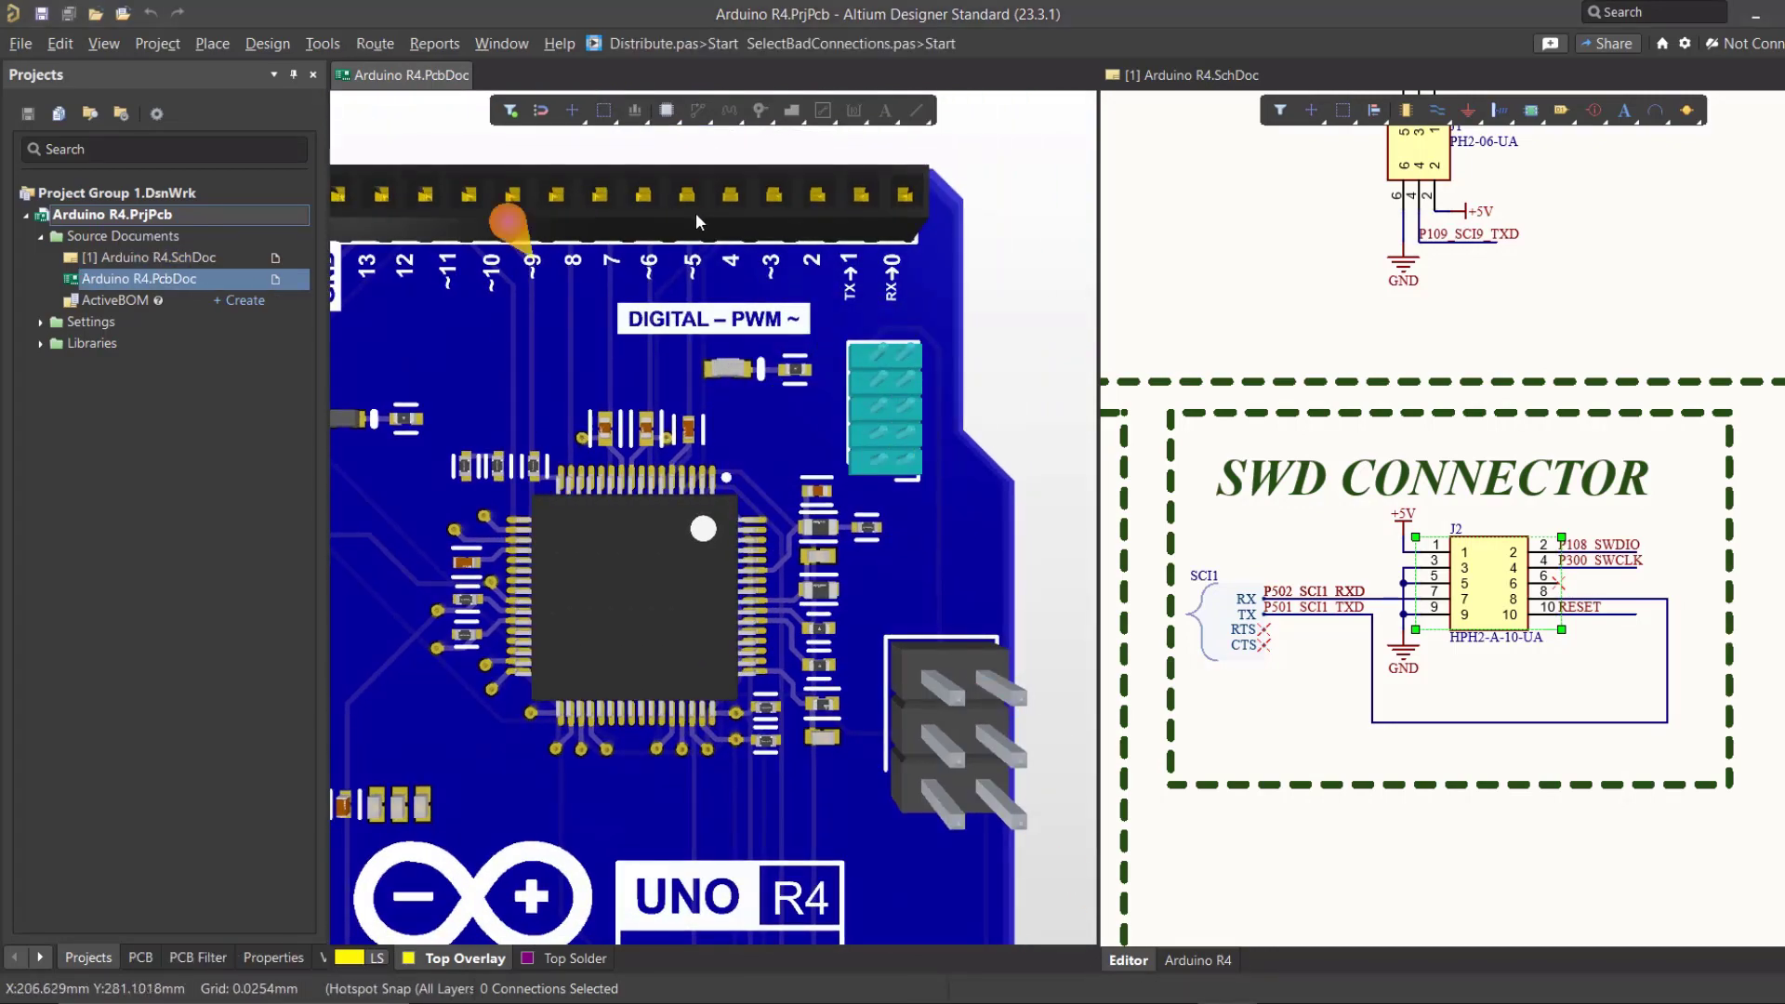
pyautogui.keyDown('shift'); pyautogui.moveTo(818, 390); pyautogui.dragTo(864, 424, button='right'); pyautogui.keyUp('shift')
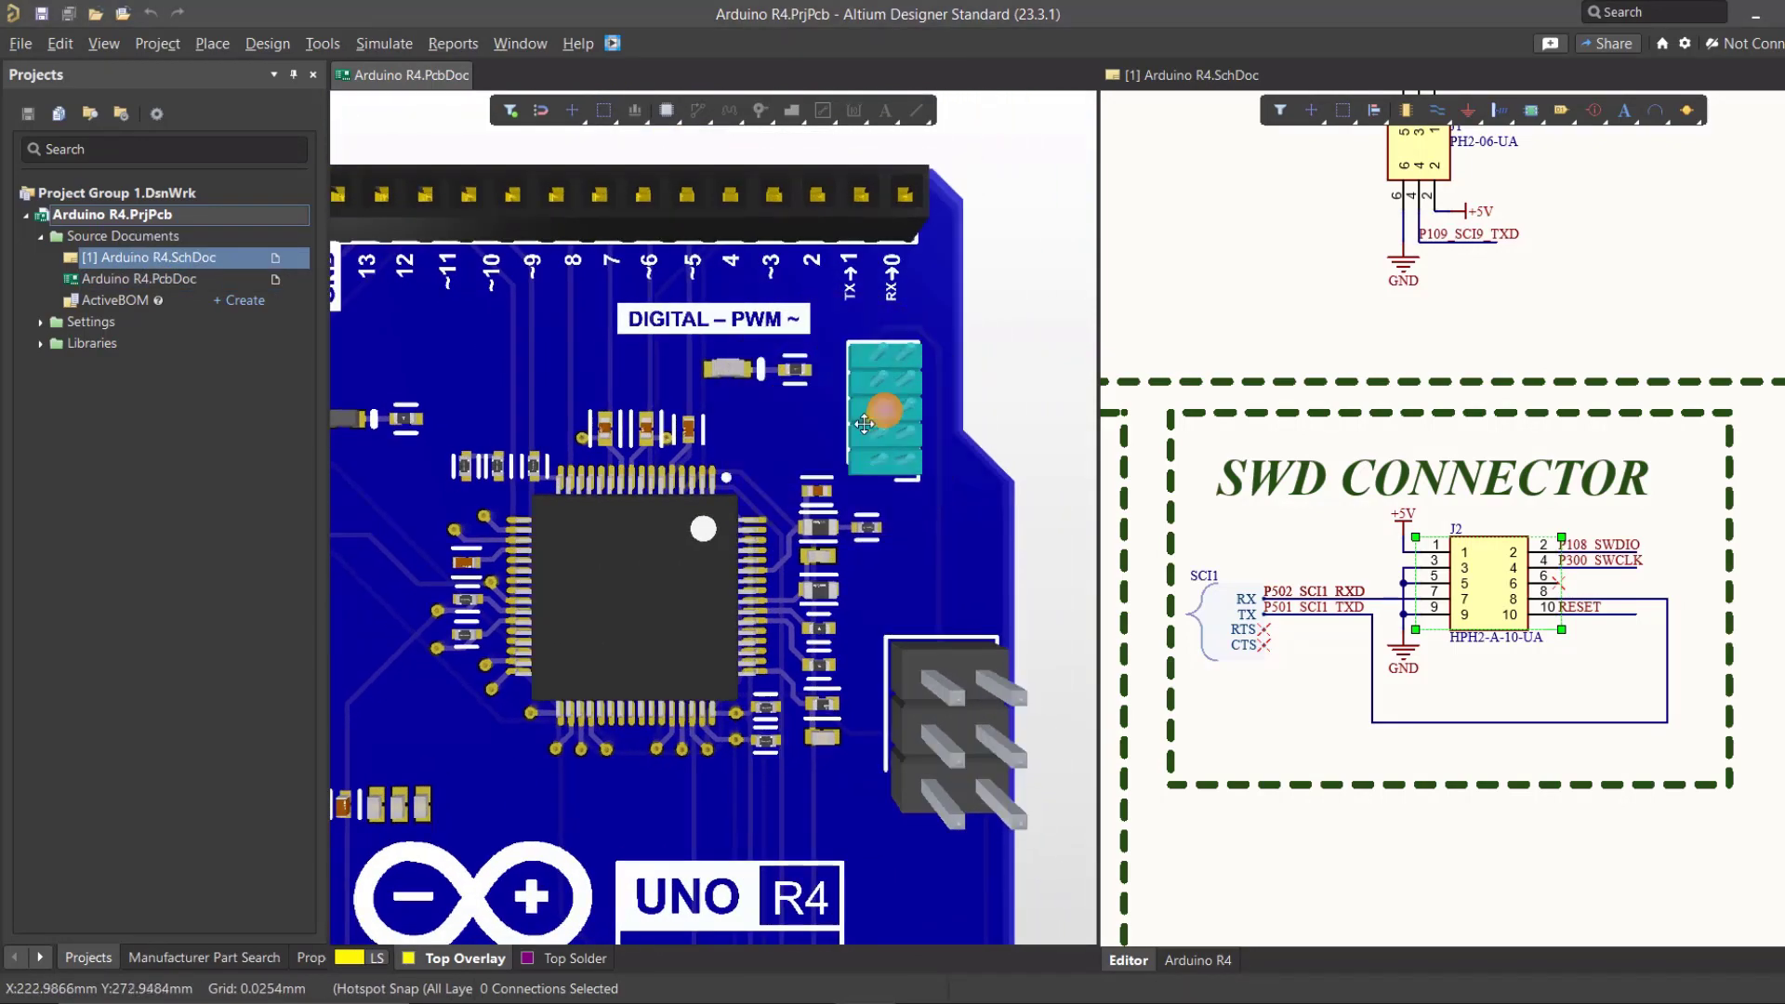
pyautogui.click(1036, 851)
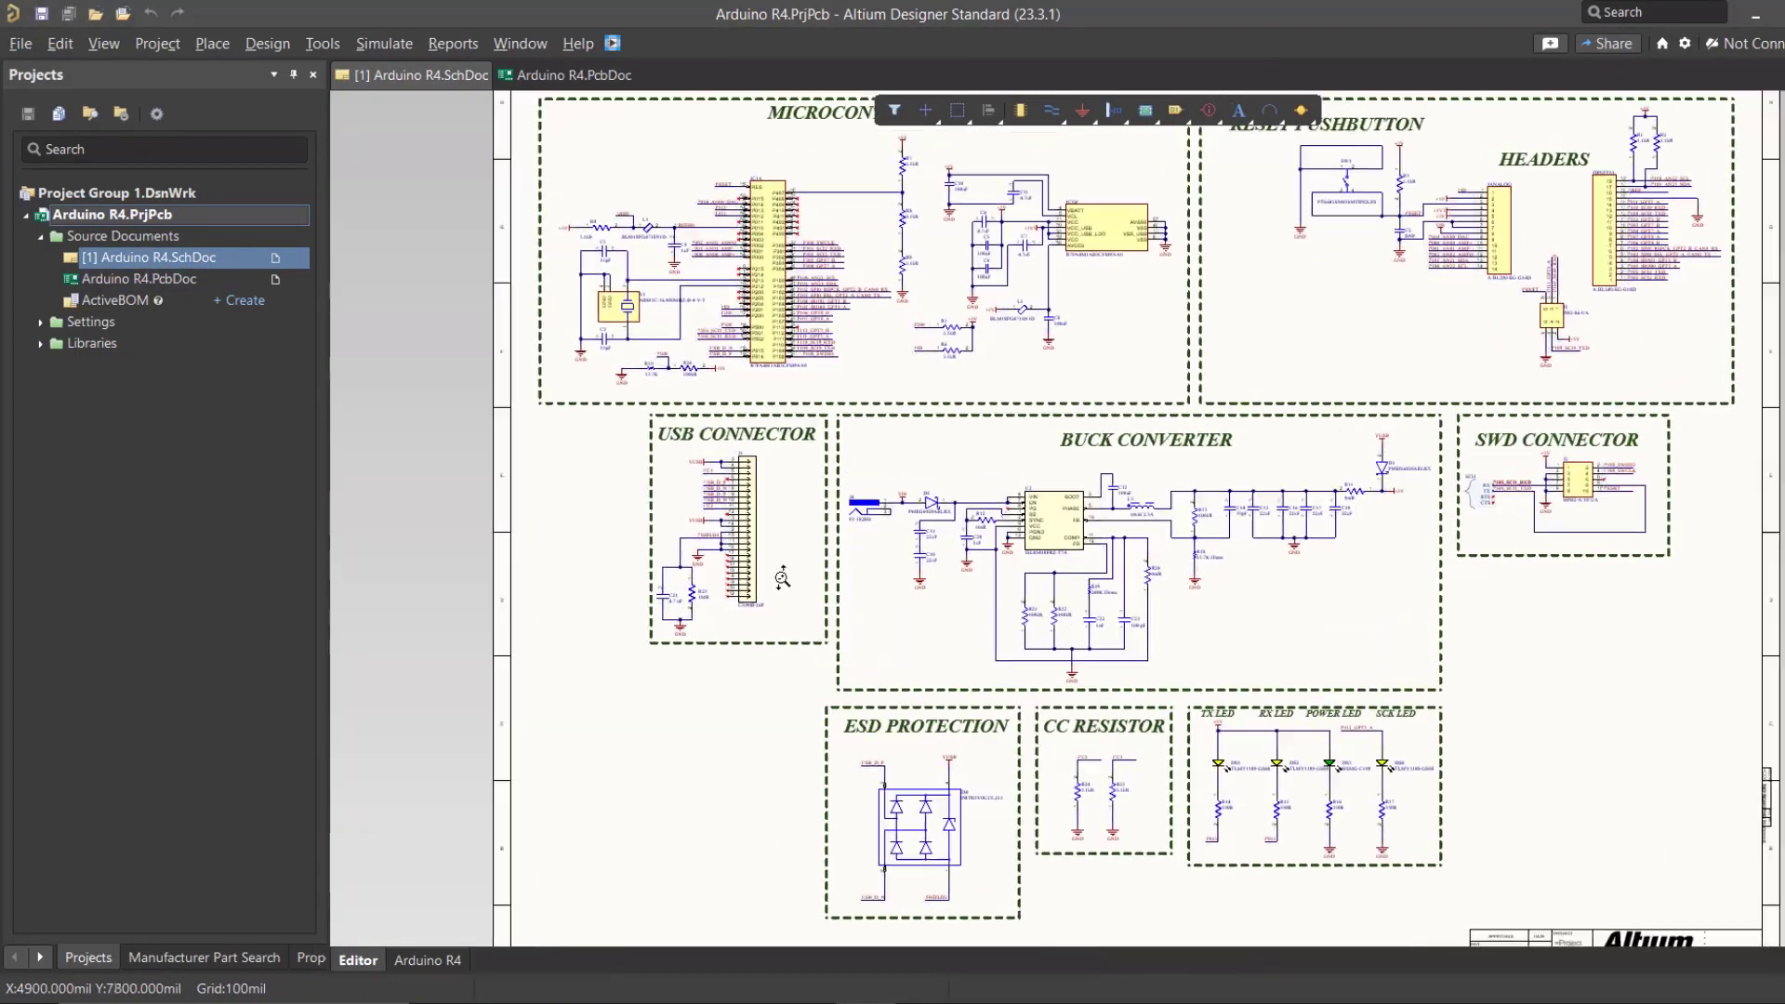
# - Frame the USB connector section of the schematic and split the workspace vertically to show the PCB beside it
pyautogui.keyDown('ctrl'); pyautogui.scroll(8, 781, 577); pyautogui.keyUp('ctrl')
pyautogui.moveTo(781, 578); pyautogui.dragTo(989, 661, button='right')
pyautogui.keyDown('ctrl'); pyautogui.scroll(-1, 1000, 669); pyautogui.keyUp('ctrl')
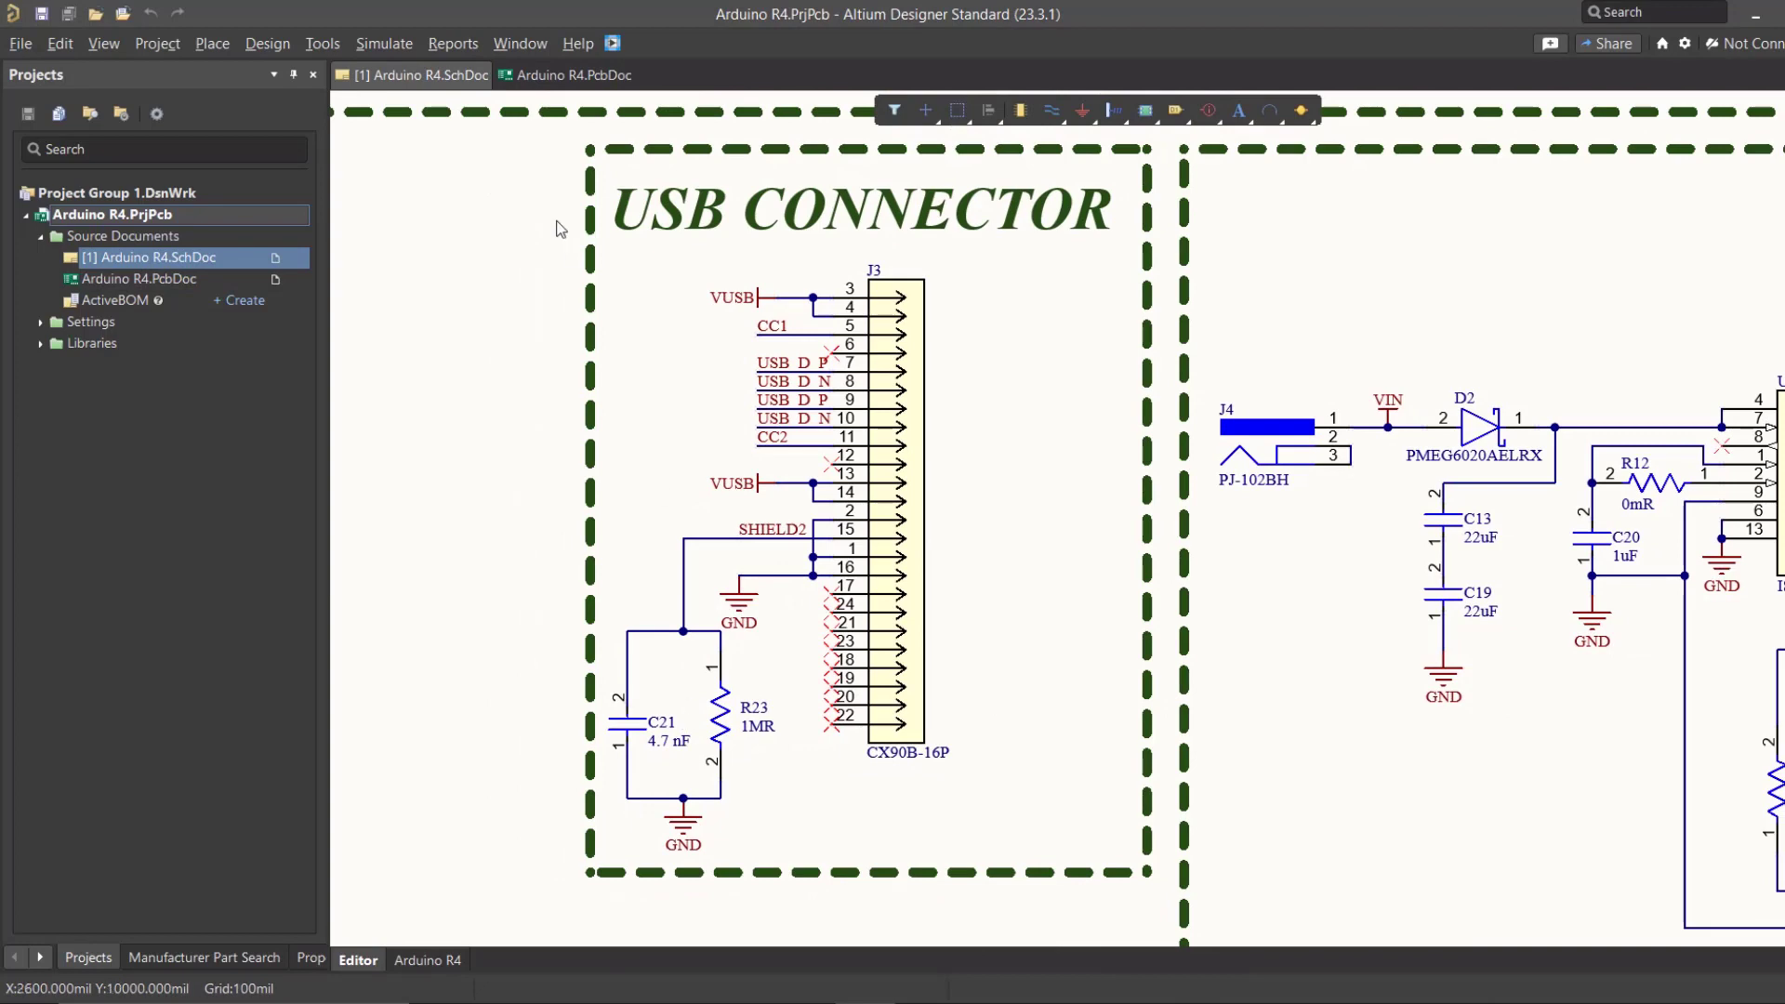
pyautogui.click(520, 75)
pyautogui.rightClick(523, 75)
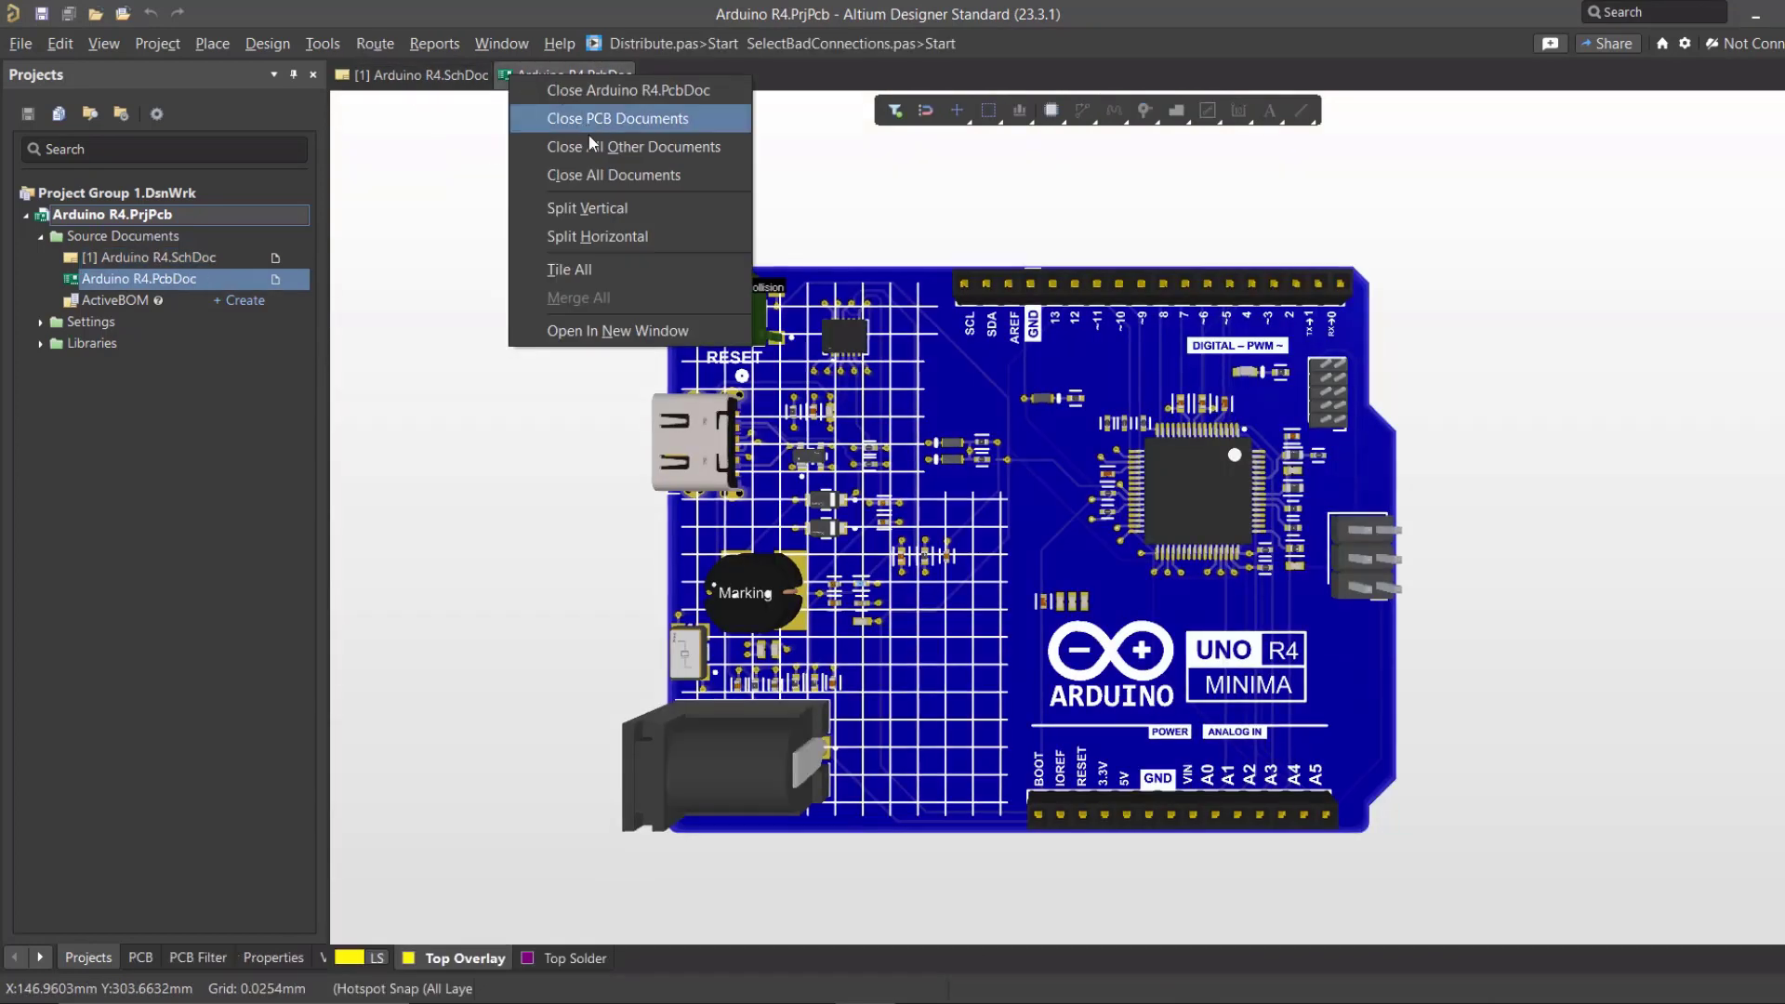
pyautogui.click(593, 207)
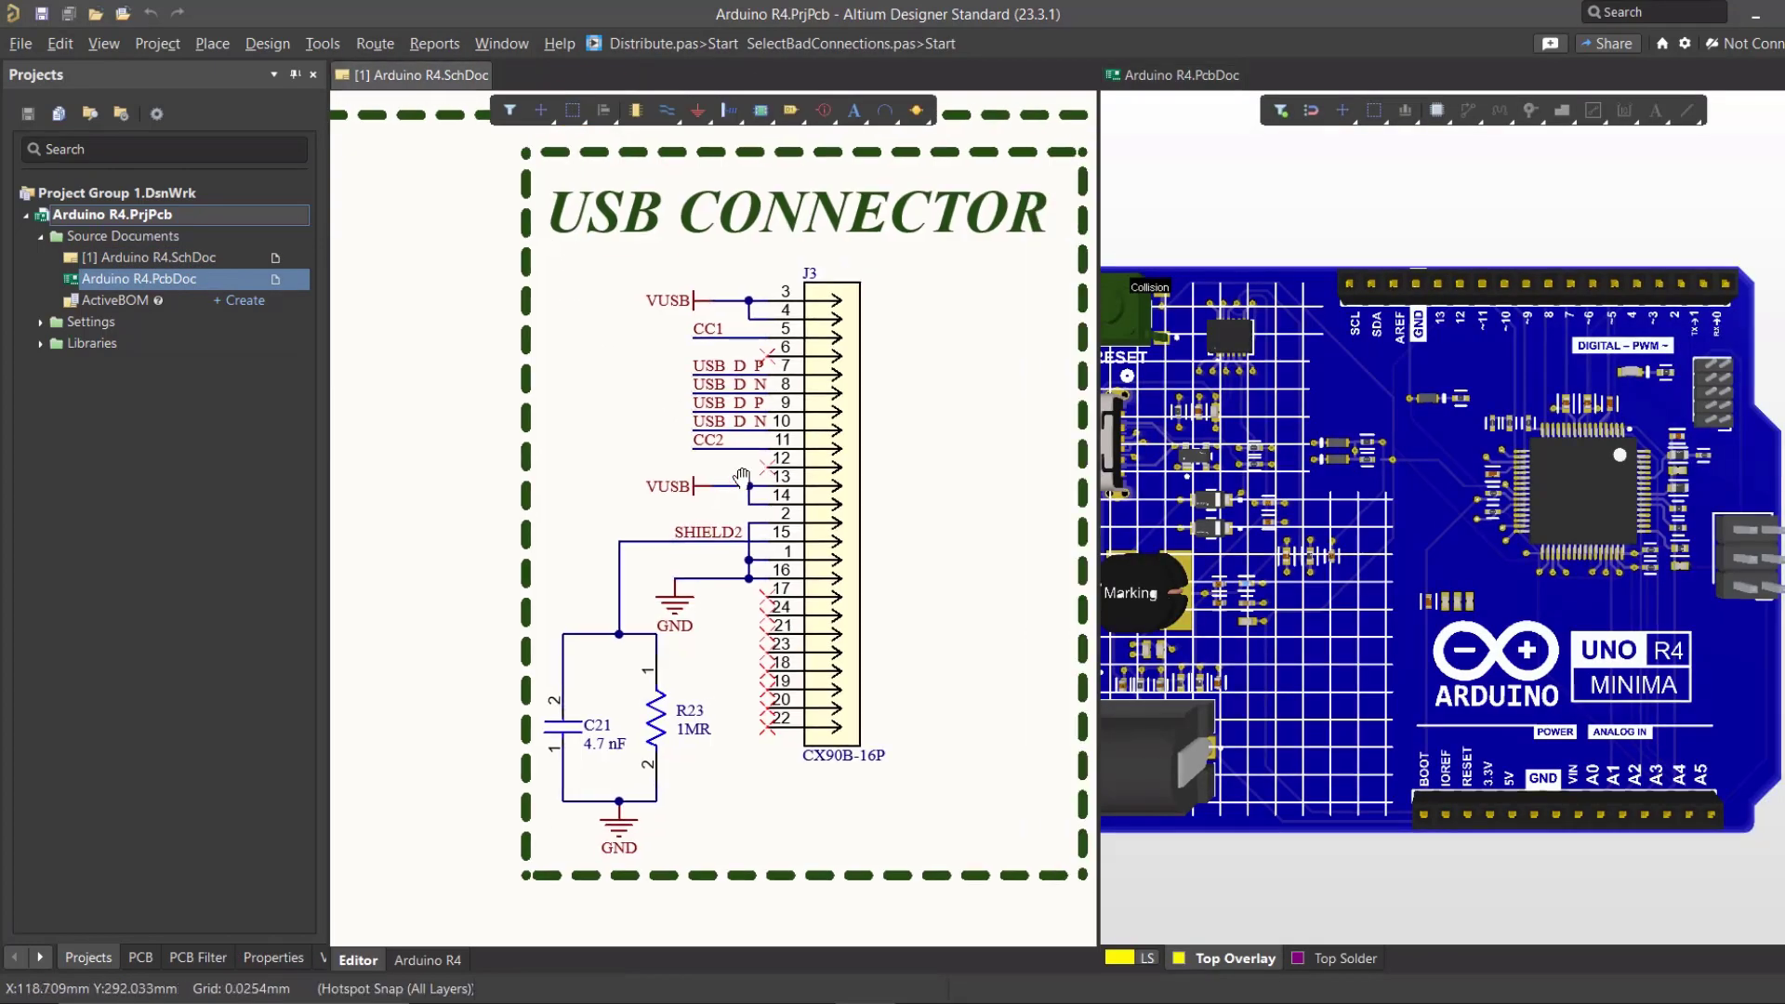
# - Inspect the USB connector on the 3D board up close from several angles and restore the top-down view
pyautogui.moveTo(1501, 558); pyautogui.dragTo(1615, 569, button='right')
pyautogui.moveTo(1371, 676); pyautogui.dragTo(1353, 592, button='right')
pyautogui.keyDown('ctrl'); pyautogui.scroll(5, 1360, 409); pyautogui.keyUp('ctrl')
pyautogui.keyDown('shift'); pyautogui.moveTo(1362, 413); pyautogui.dragTo(1784, 409, button='right'); pyautogui.keyUp('shift')
pyautogui.keyDown('shift'); pyautogui.moveTo(1283, 455); pyautogui.dragTo(1190, 585, button='right'); pyautogui.keyUp('shift')
pyautogui.keyDown('shift'); pyautogui.moveTo(1586, 527); pyautogui.dragTo(1511, 470, button='right'); pyautogui.keyUp('shift')
pyautogui.press('0')
pyautogui.keyDown('ctrl'); pyautogui.scroll(-1, 1436, 465); pyautogui.keyUp('ctrl')
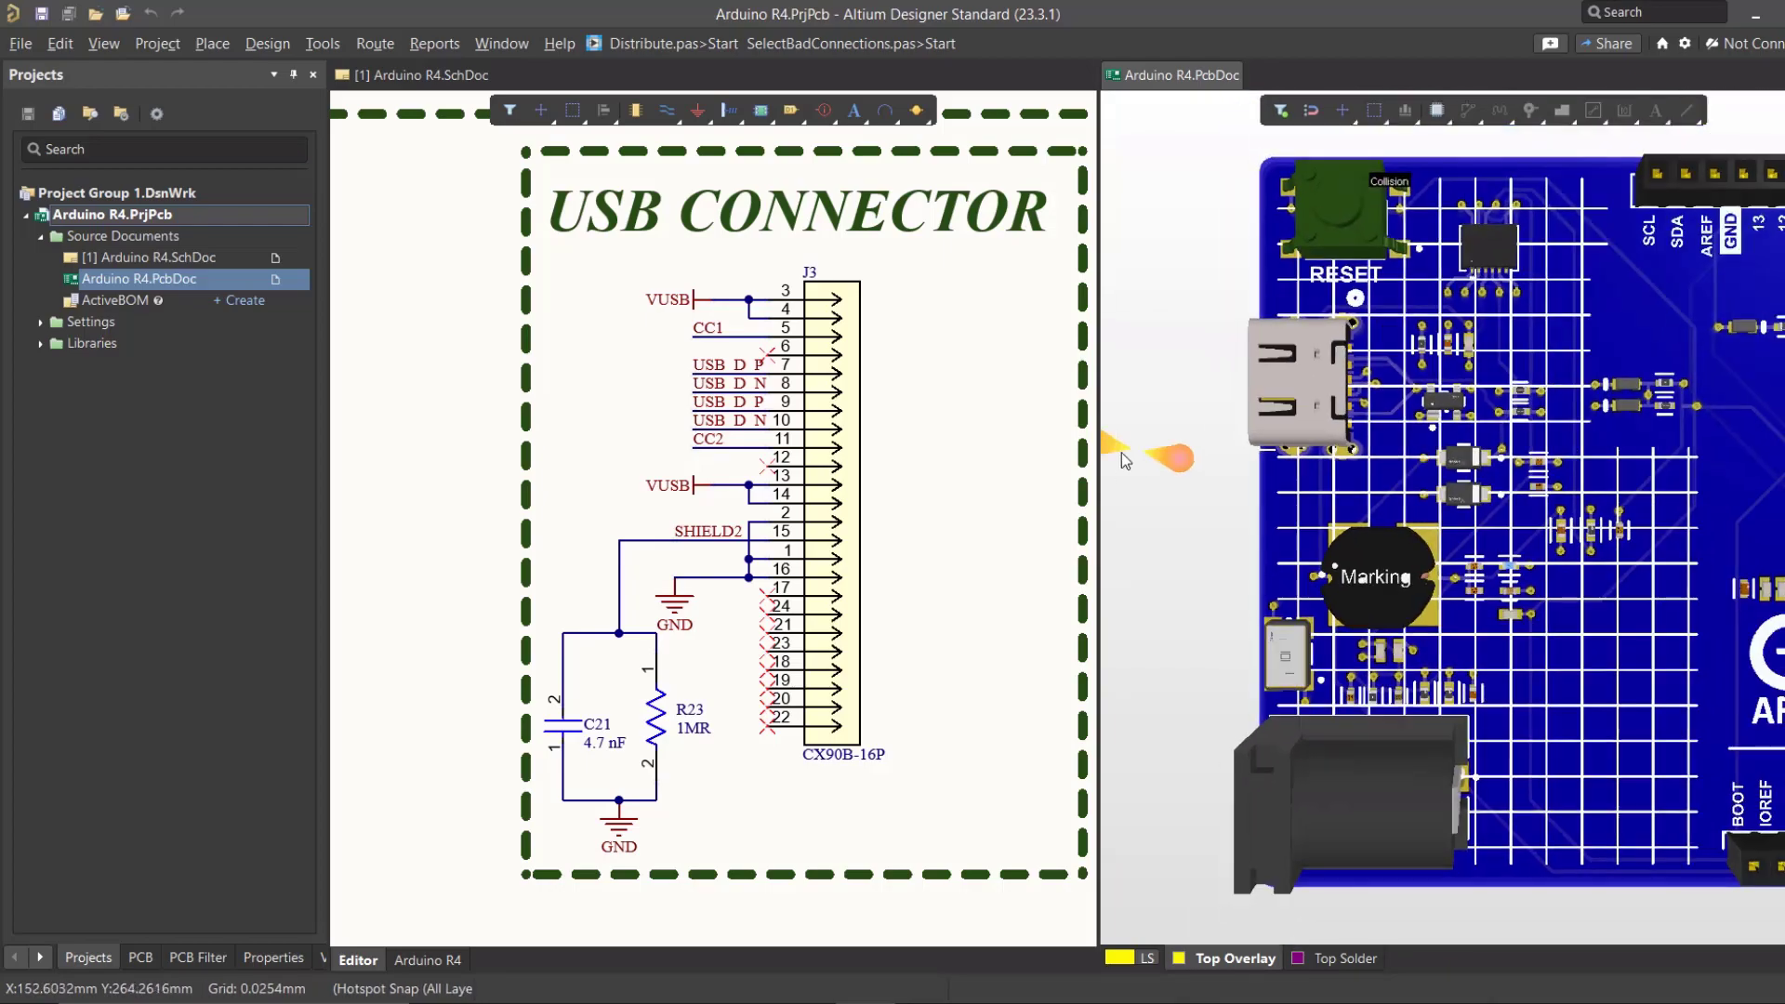
# - Examine the buck converter section of the schematic, from power jack J4 through regulator U2 to its output parts
pyautogui.keyDown('ctrl'); pyautogui.scroll(-5, 1356, 490); pyautogui.keyUp('ctrl')
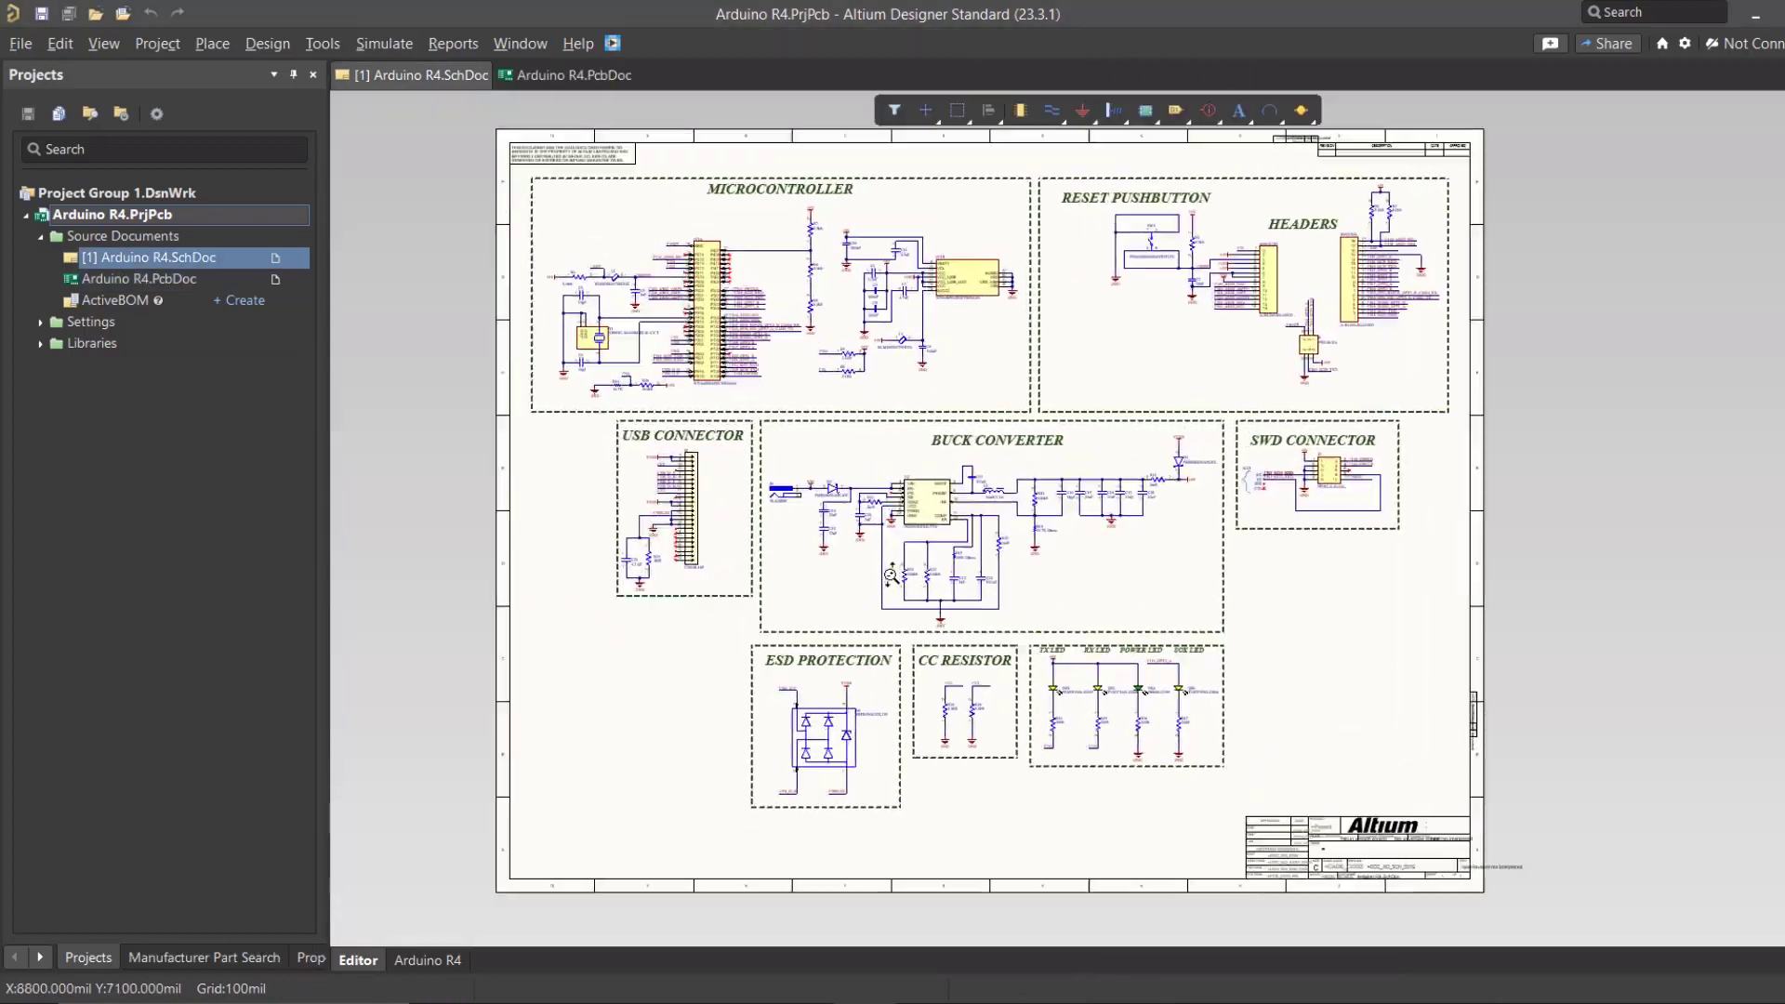
pyautogui.keyDown('ctrl'); pyautogui.scroll(3, 984, 604); pyautogui.keyUp('ctrl')
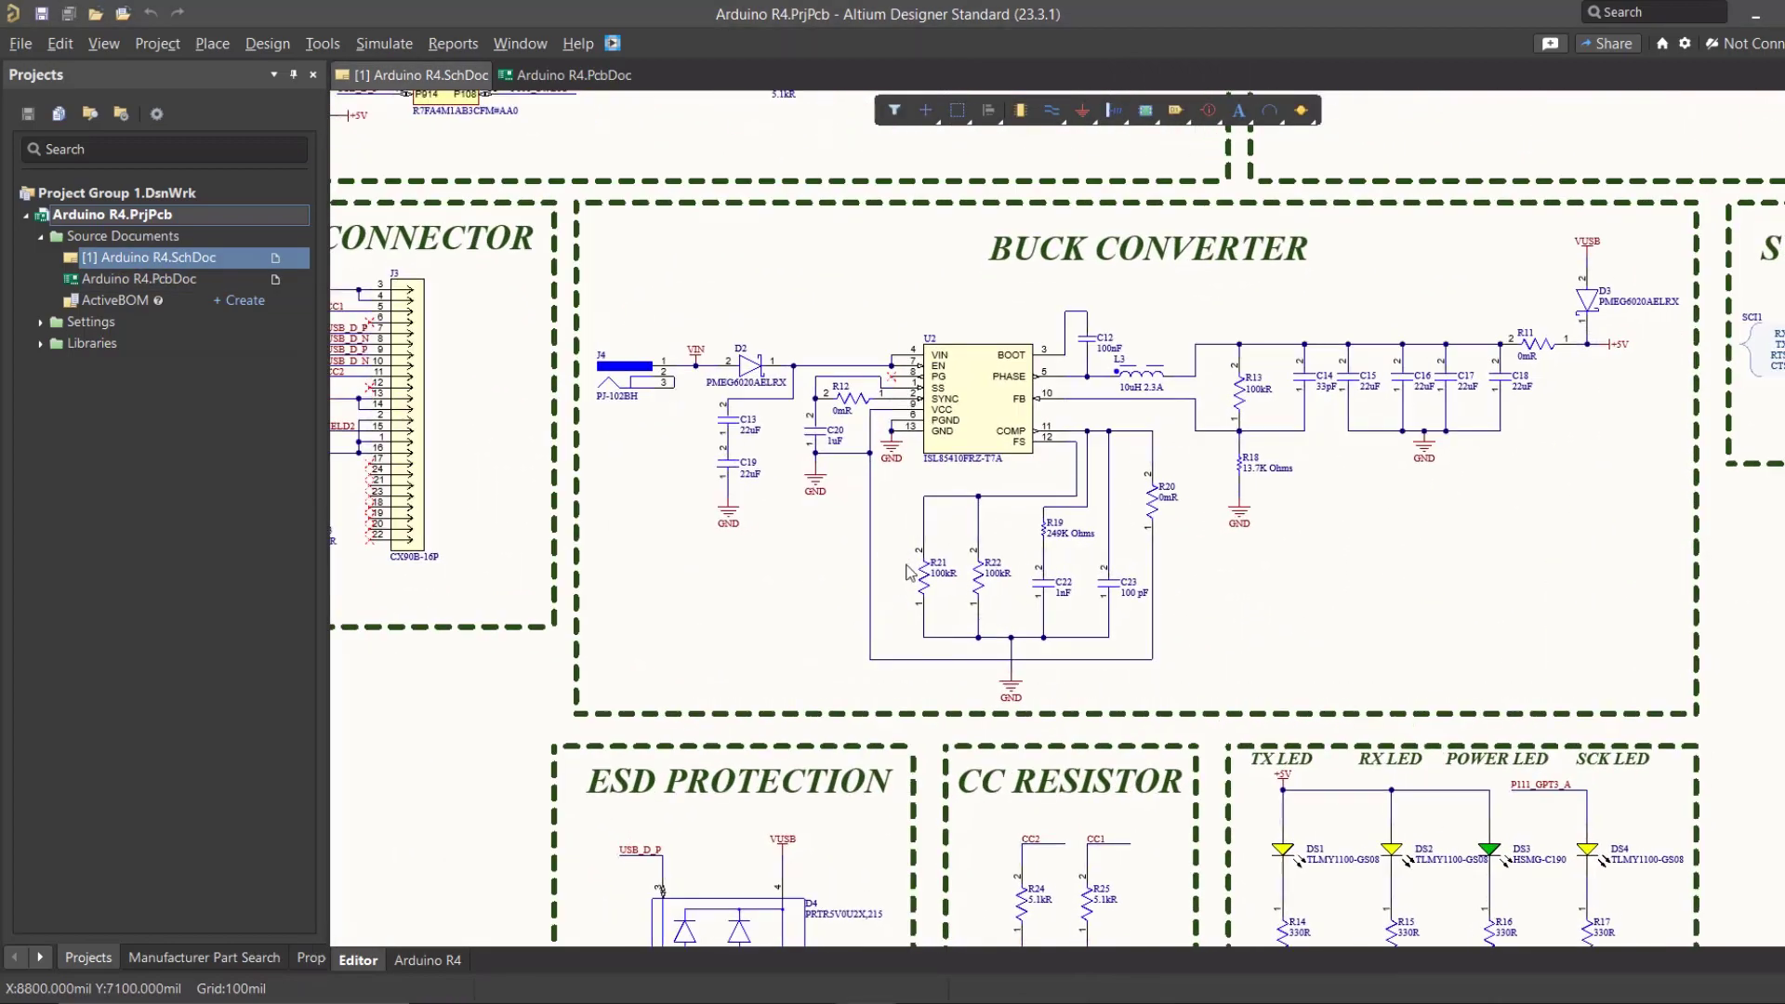
pyautogui.moveTo(925, 521); pyautogui.dragTo(971, 609, button='right')
pyautogui.keyDown('ctrl'); pyautogui.scroll(2, 981, 572); pyautogui.keyUp('ctrl')
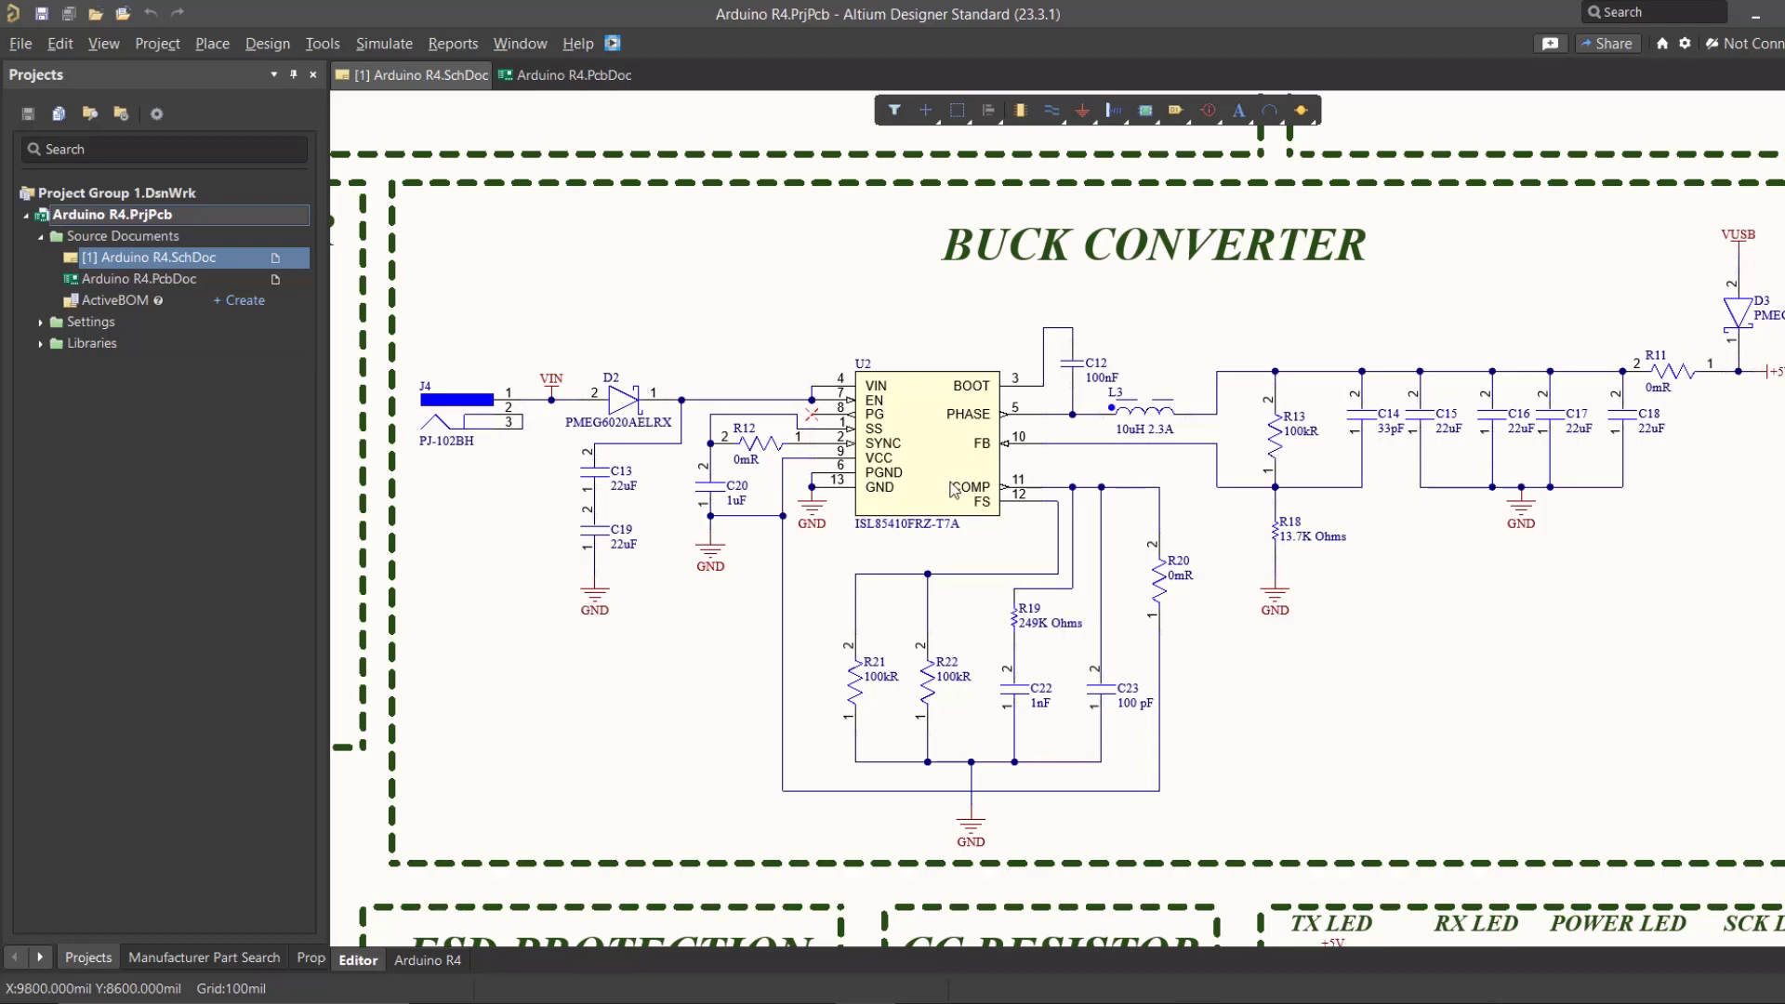
pyautogui.moveTo(703, 388); pyautogui.dragTo(764, 403, button='right')
pyautogui.keyDown('ctrl'); pyautogui.scroll(1, 768, 398); pyautogui.keyUp('ctrl')
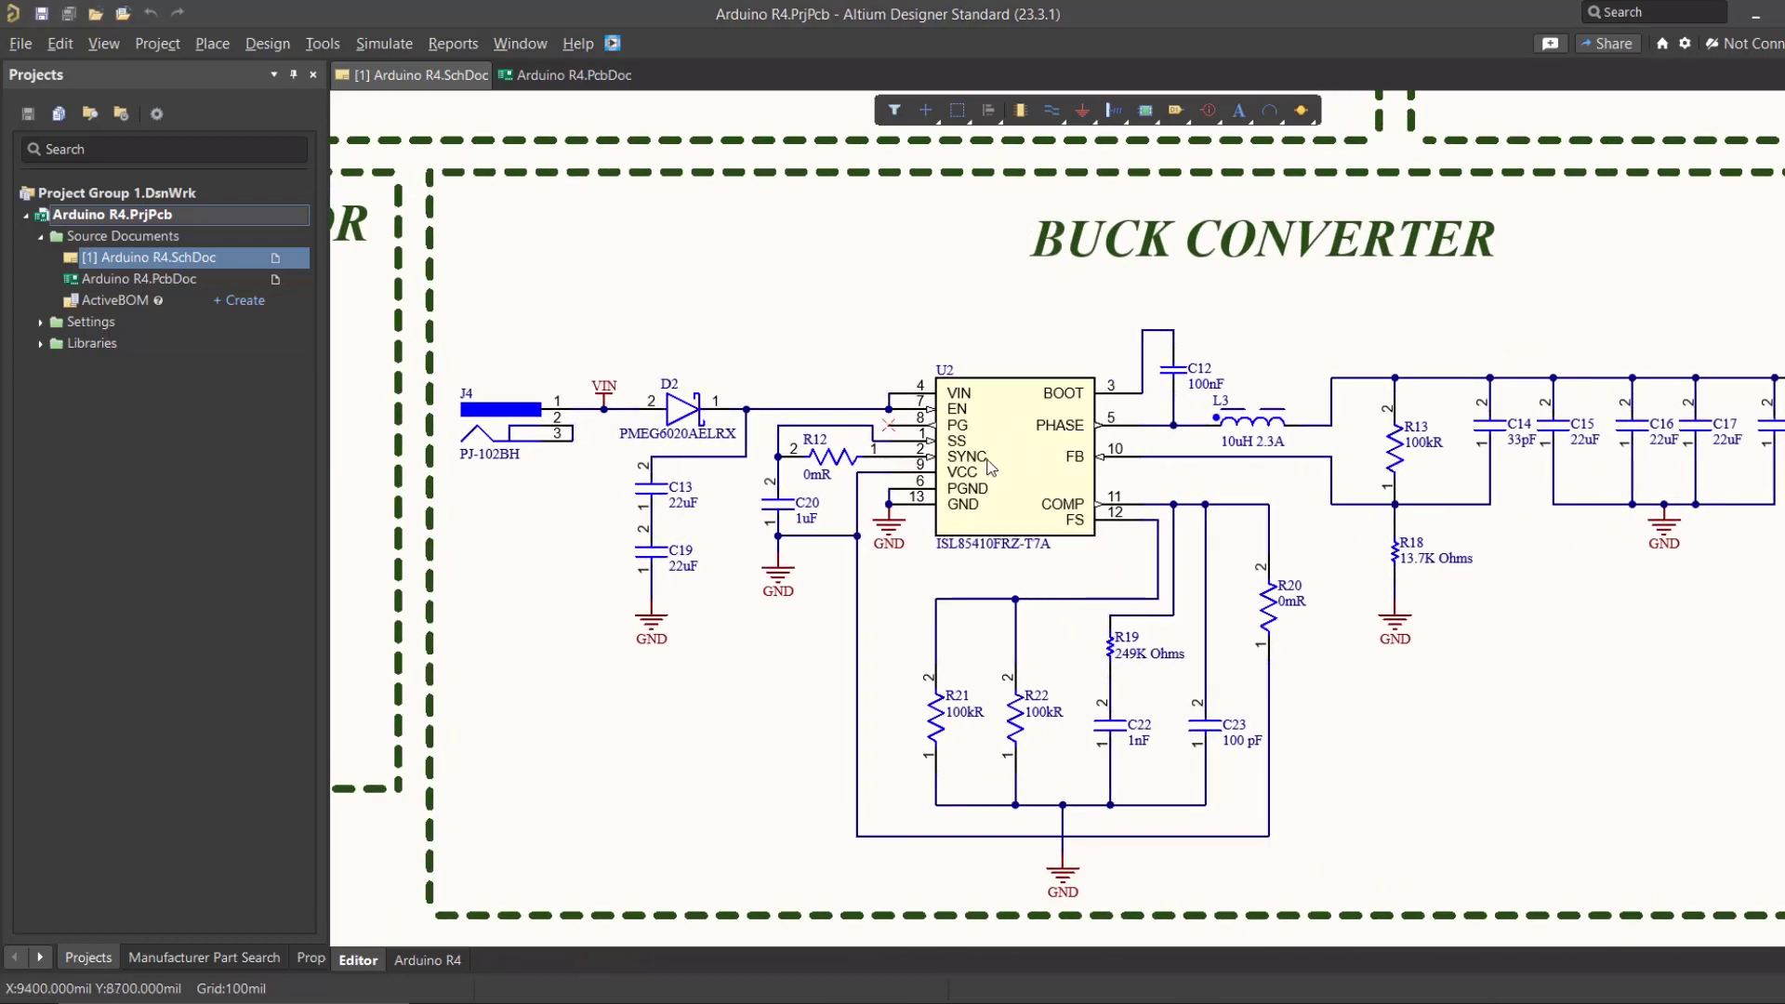
pyautogui.moveTo(979, 503); pyautogui.dragTo(921, 501, button='right')
pyautogui.keyDown('ctrl'); pyautogui.scroll(-1, 916, 482); pyautogui.keyUp('ctrl')
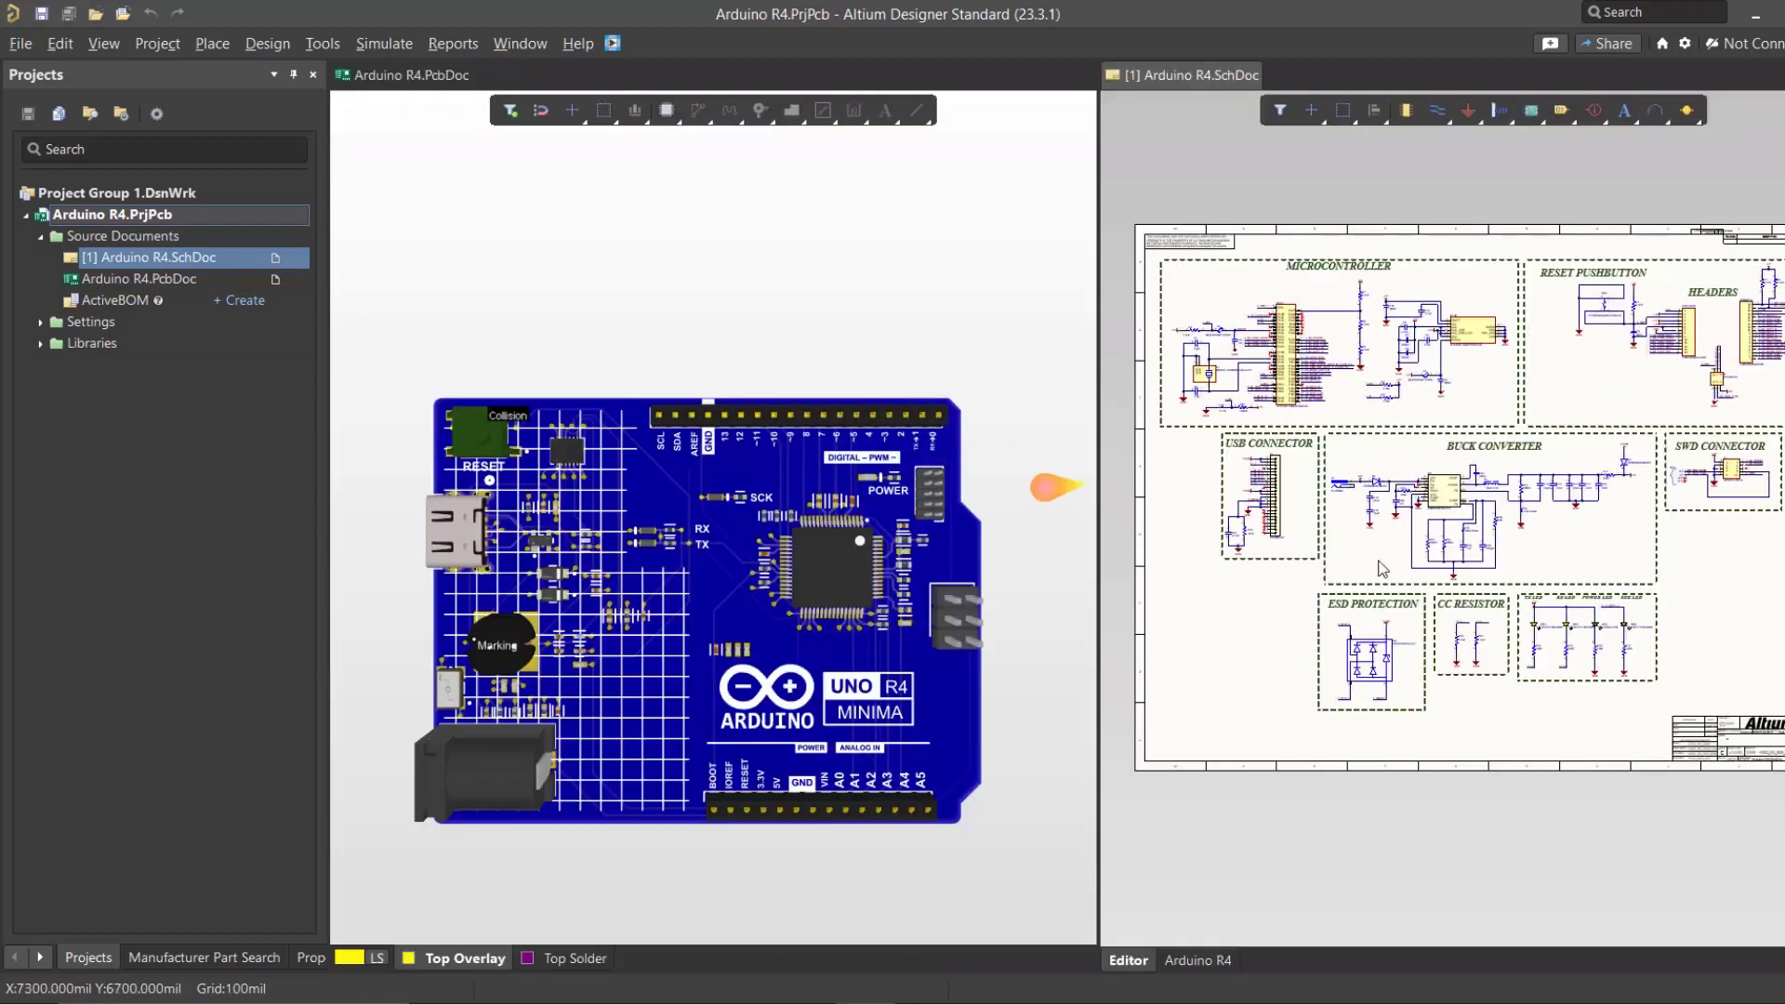
# - Examine the TX, RX, POWER and SCK LED circuits in the schematic beside the PCB
pyautogui.keyDown('ctrl'); pyautogui.scroll(10, 1601, 644); pyautogui.keyUp('ctrl')
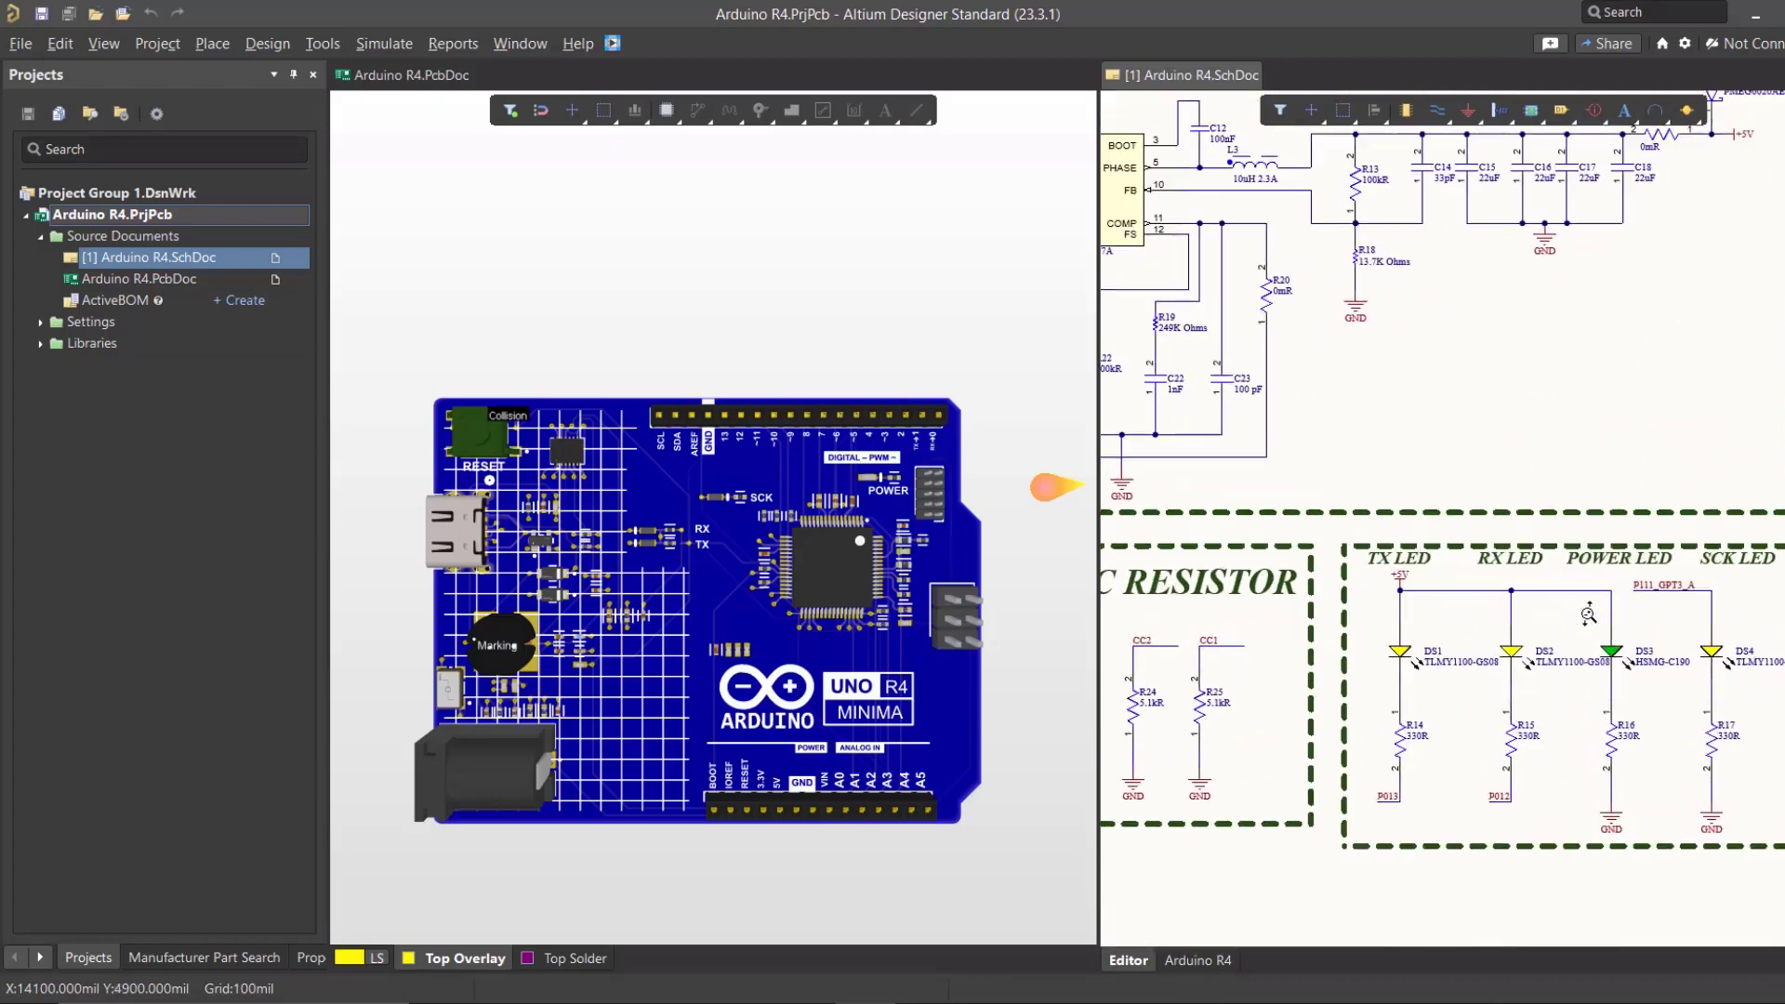
pyautogui.keyDown('ctrl'); pyautogui.scroll(-3, 1406, 500); pyautogui.keyUp('ctrl')
pyautogui.moveTo(1440, 502); pyautogui.dragTo(1426, 582, button='right')
pyautogui.keyDown('ctrl'); pyautogui.scroll(2, 1404, 523); pyautogui.keyUp('ctrl')
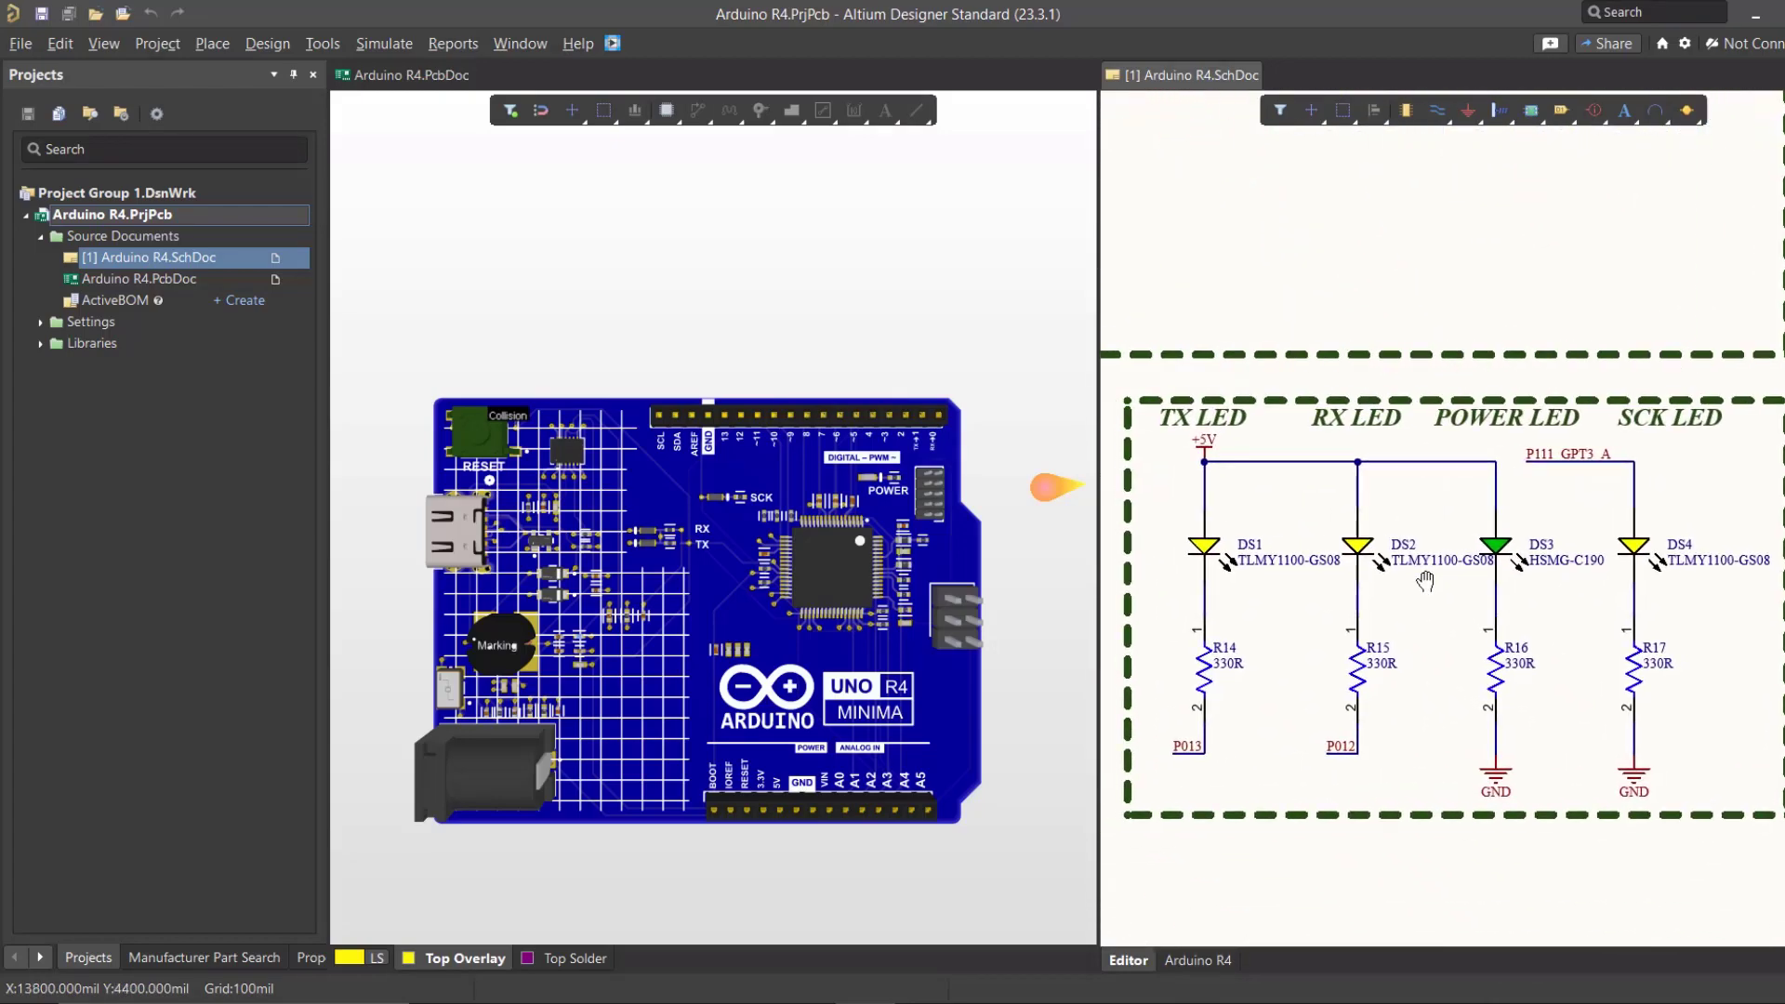
pyautogui.click(829, 558)
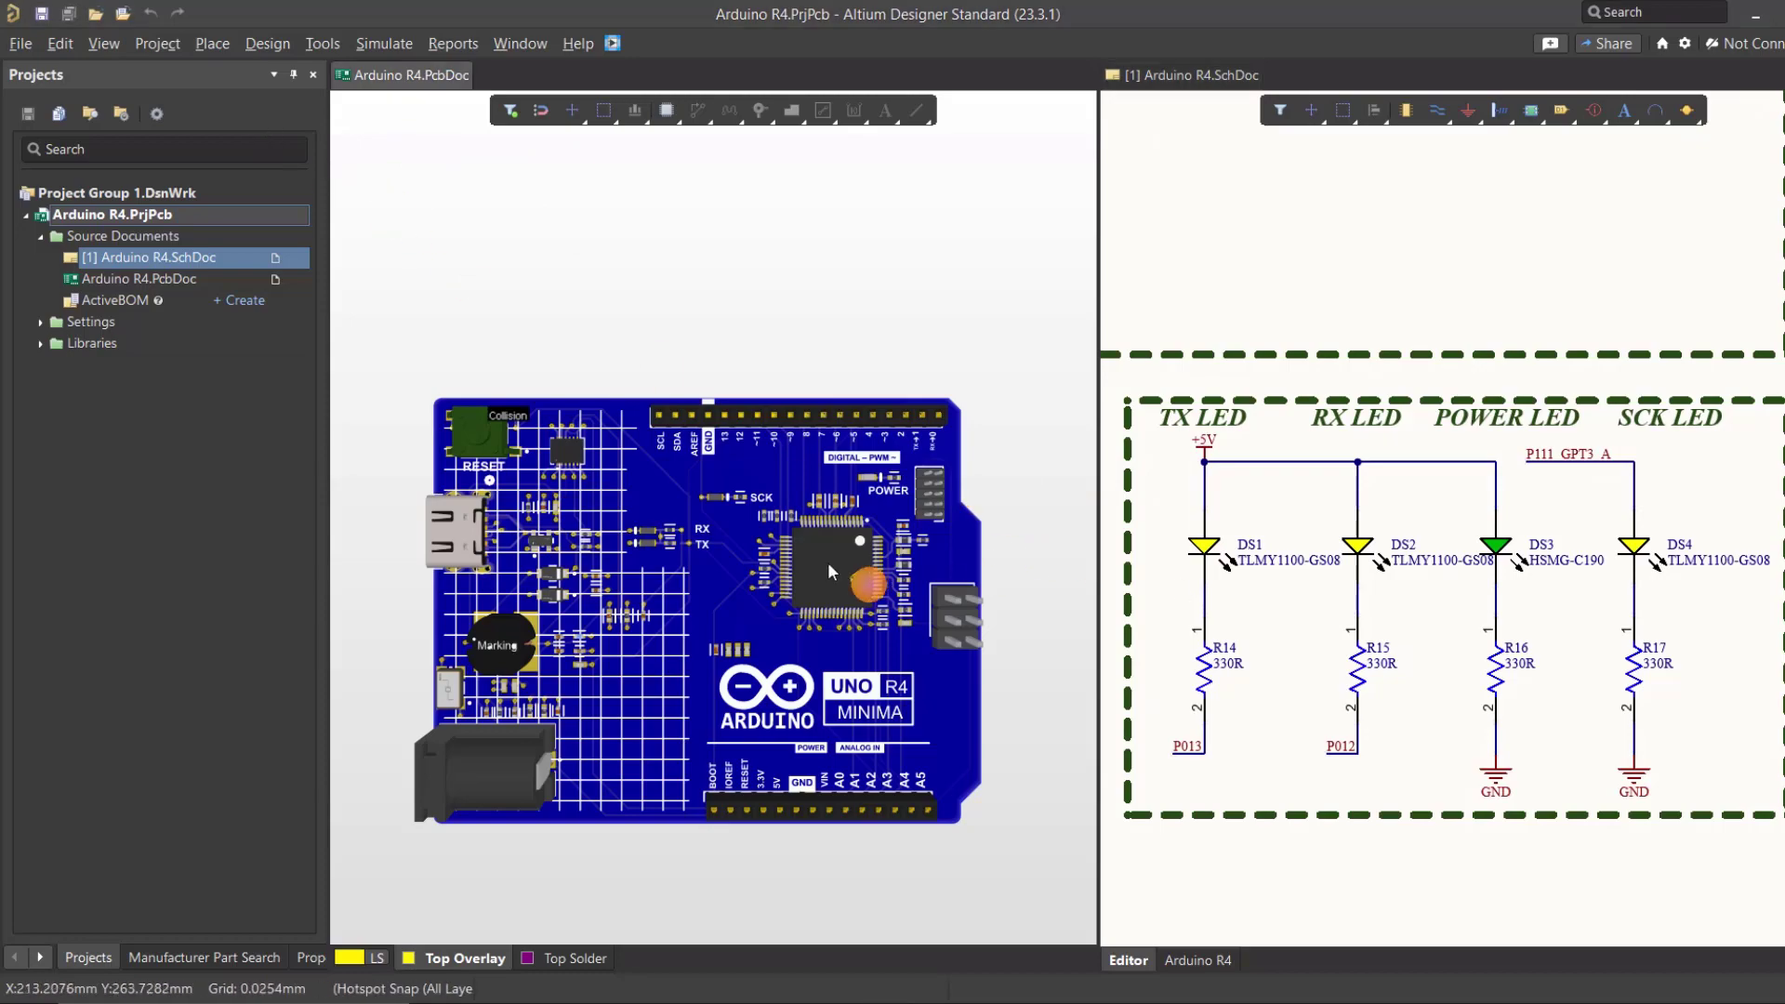
# - Select the TX, RX, POWER and SCK LEDs (DS1 to DS4) one by one in the schematic to locate each on the PCB
pyautogui.keyDown('ctrl'); pyautogui.scroll(3, 828, 554); pyautogui.keyUp('ctrl')
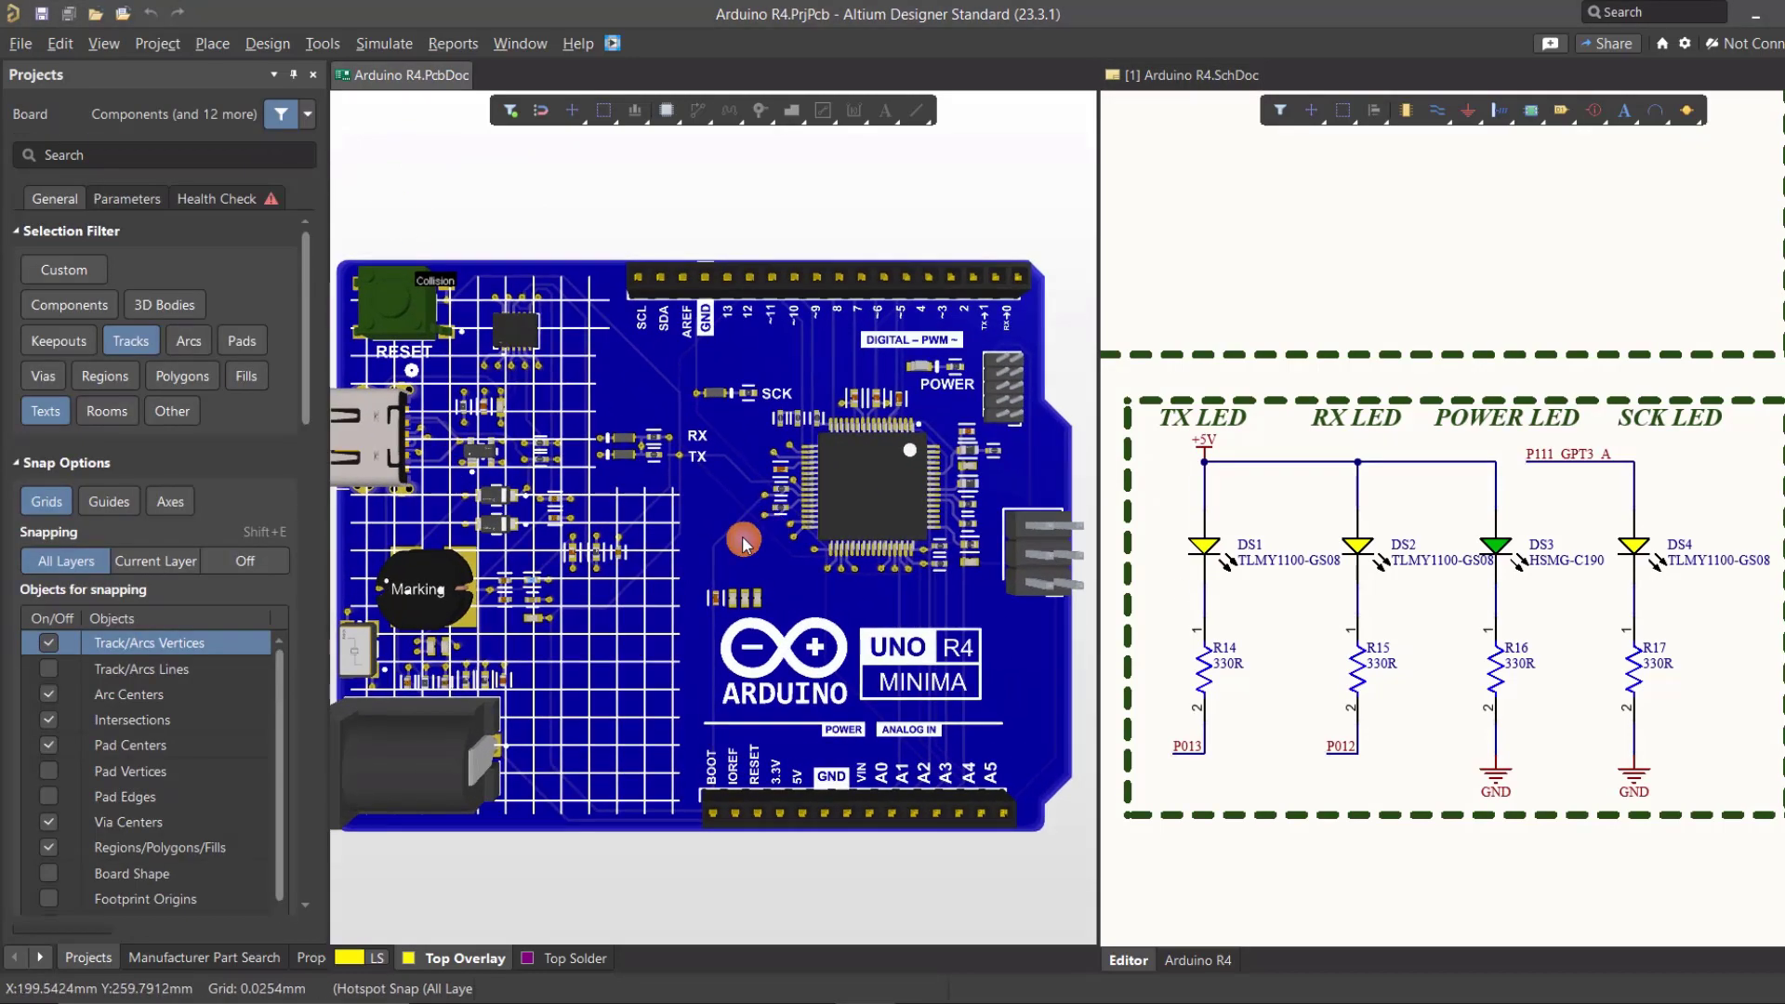
pyautogui.moveTo(750, 532); pyautogui.dragTo(769, 527, button='right')
pyautogui.keyDown('ctrl'); pyautogui.scroll(-3, 769, 528); pyautogui.keyUp('ctrl')
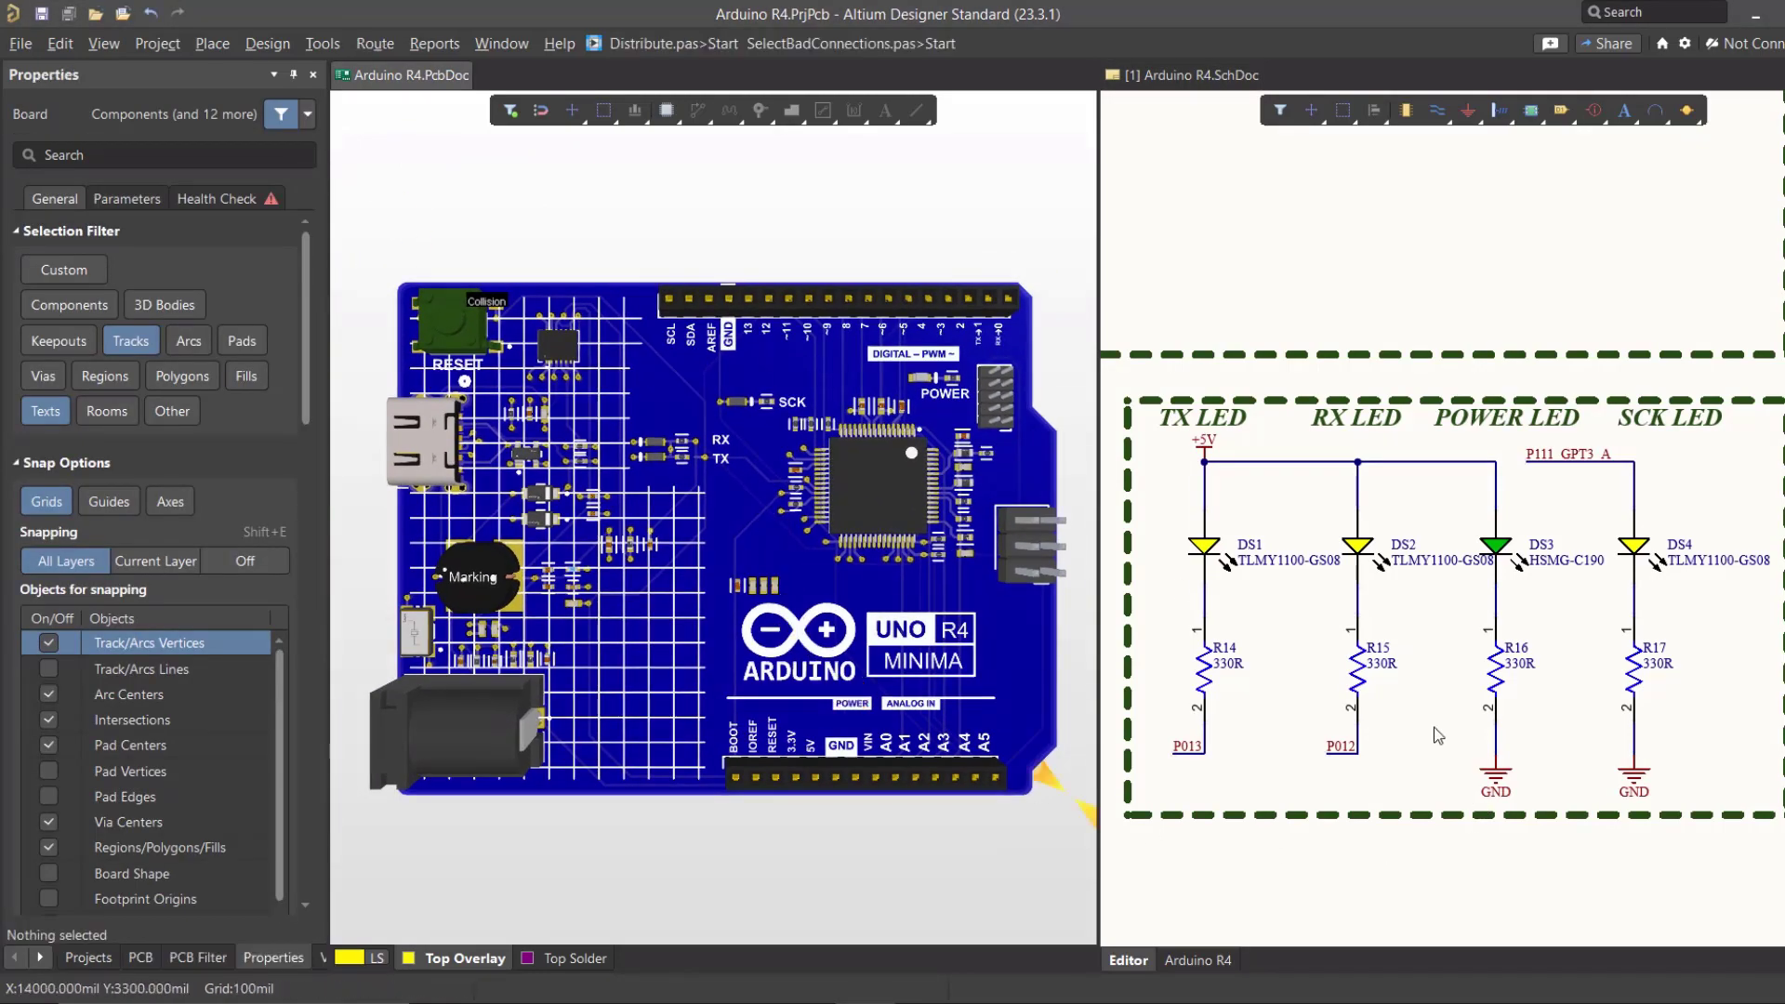
pyautogui.click(1208, 548)
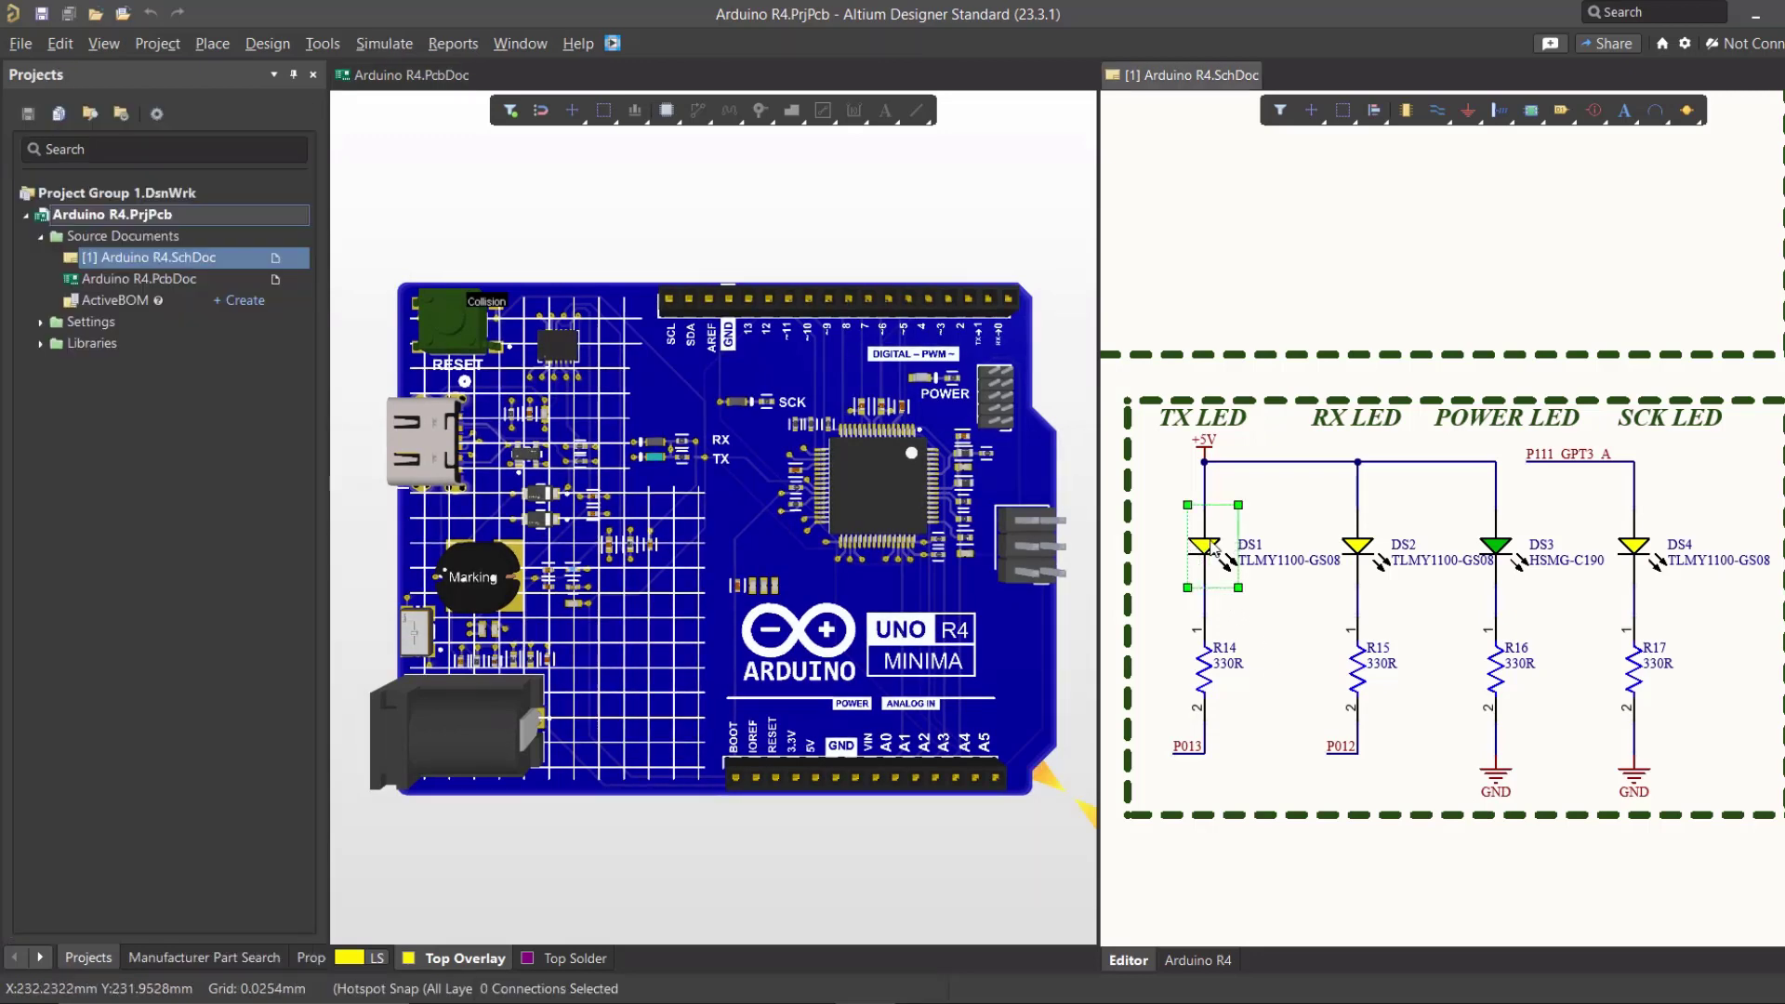
pyautogui.click(1357, 549)
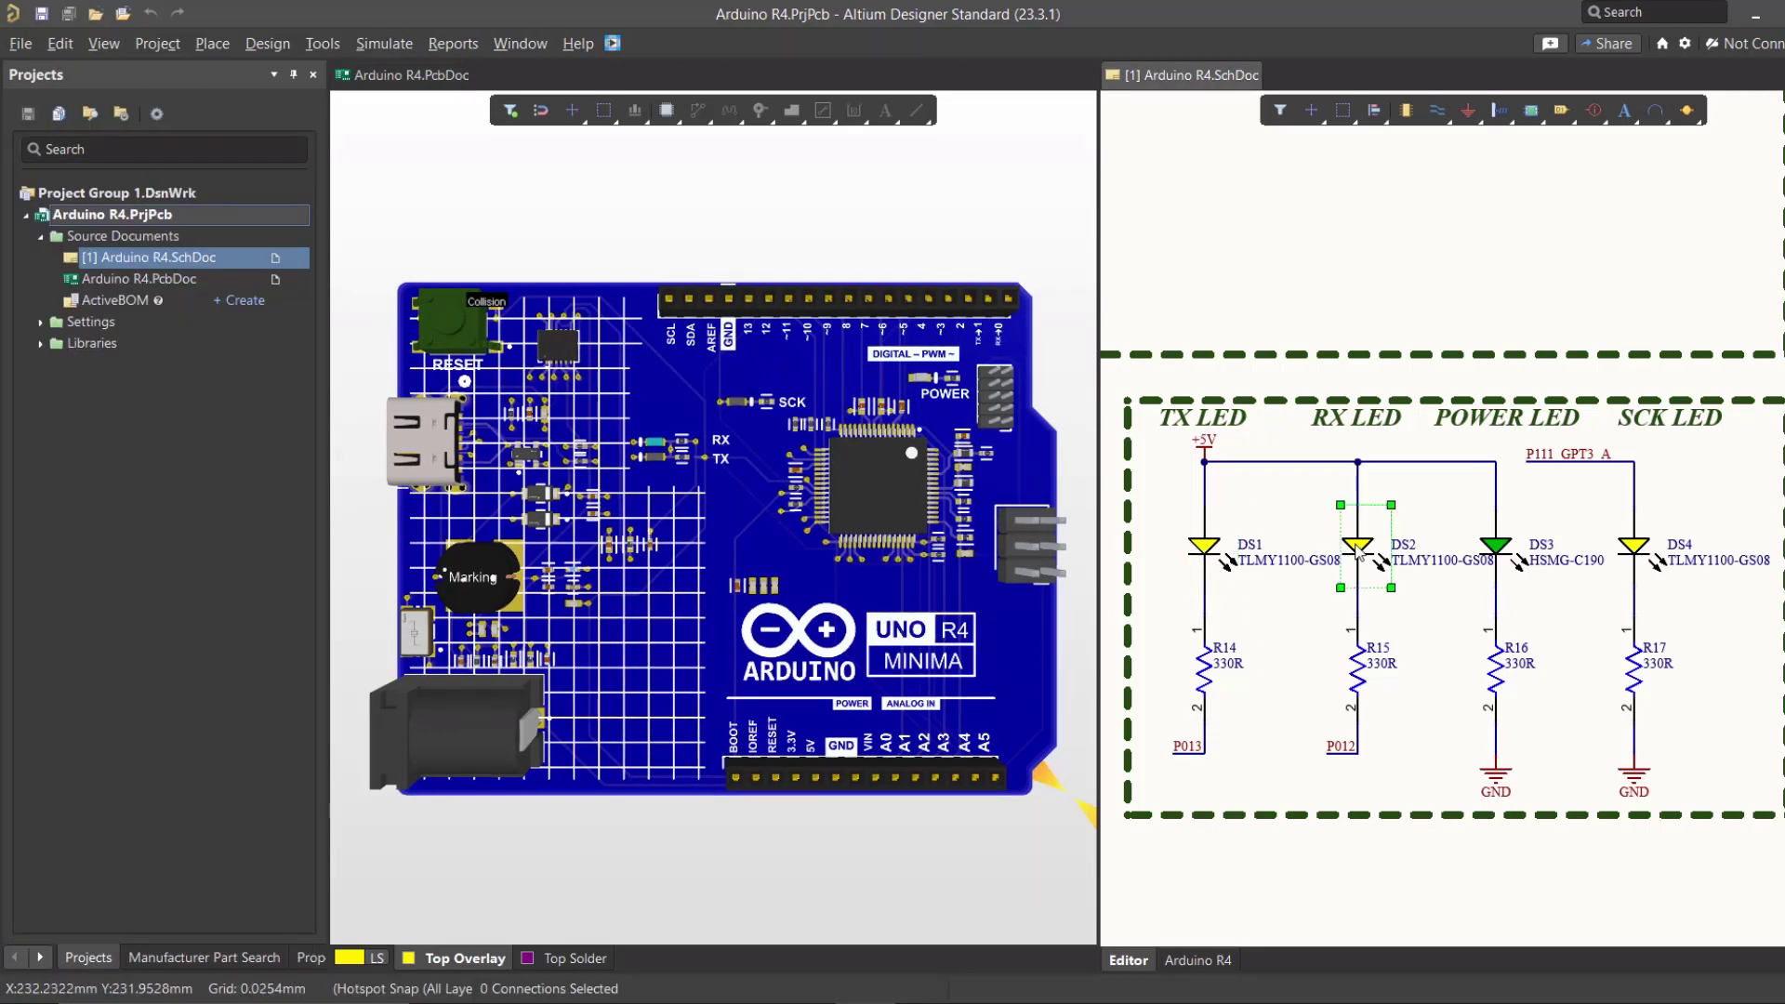
pyautogui.click(1495, 549)
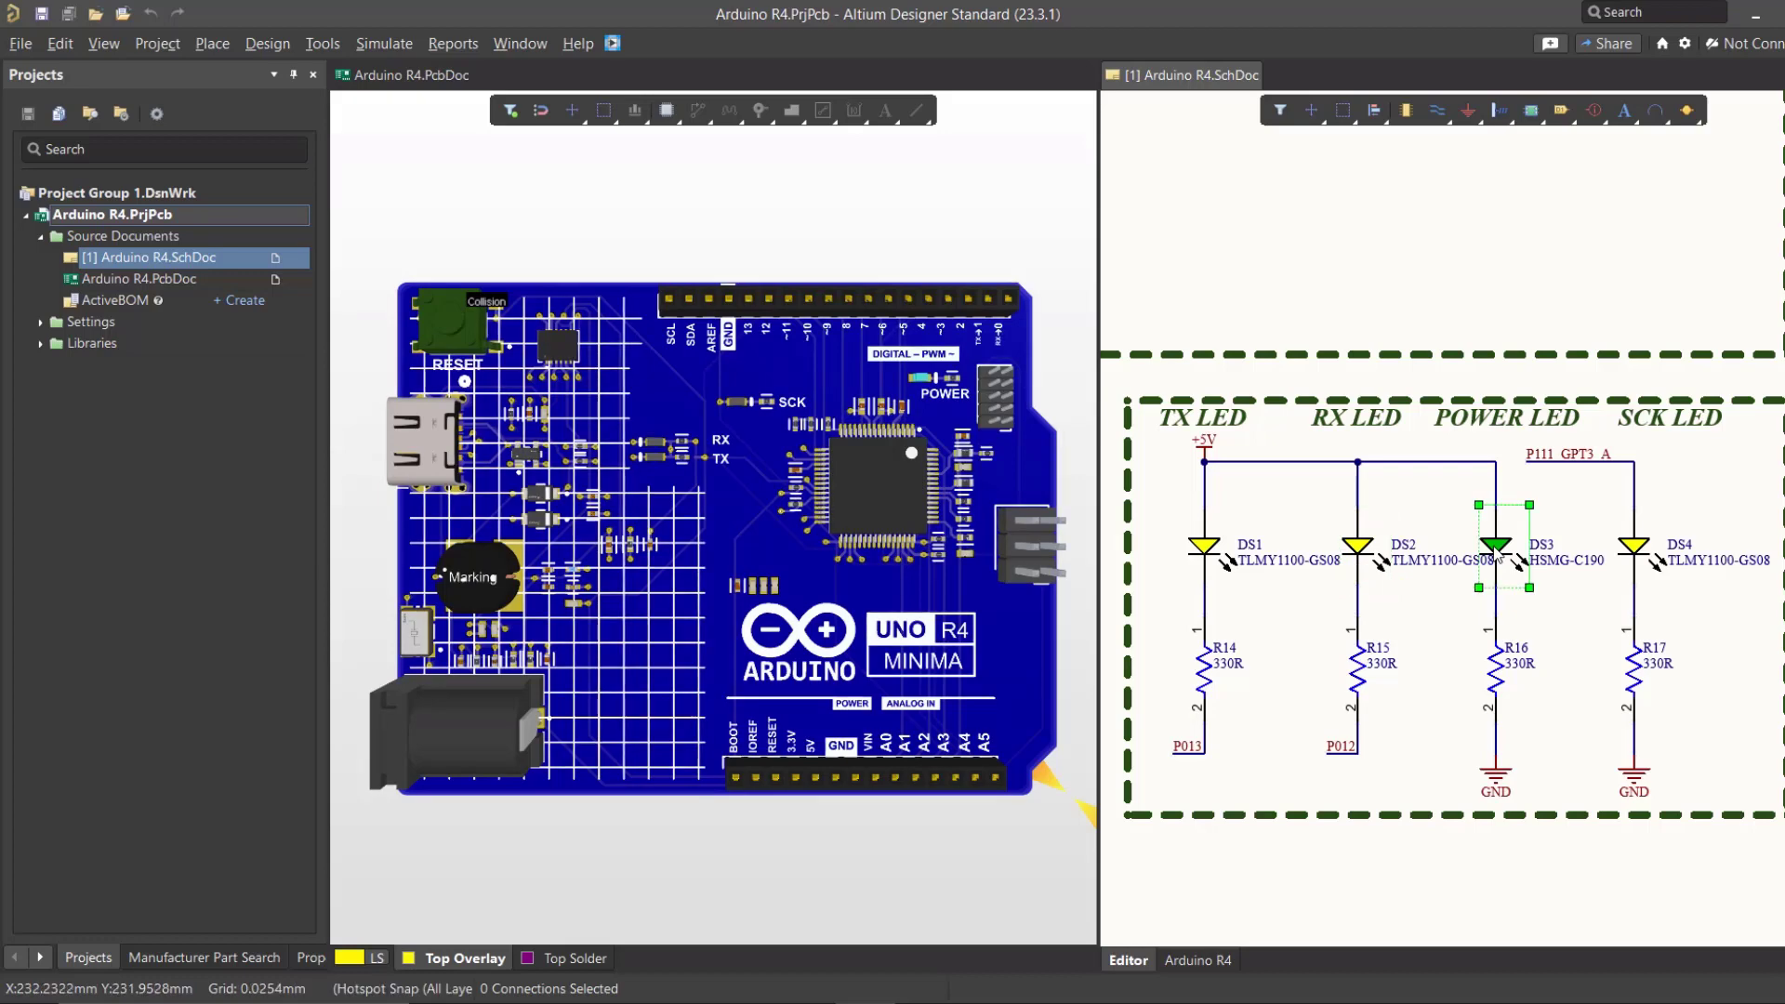
pyautogui.click(1624, 578)
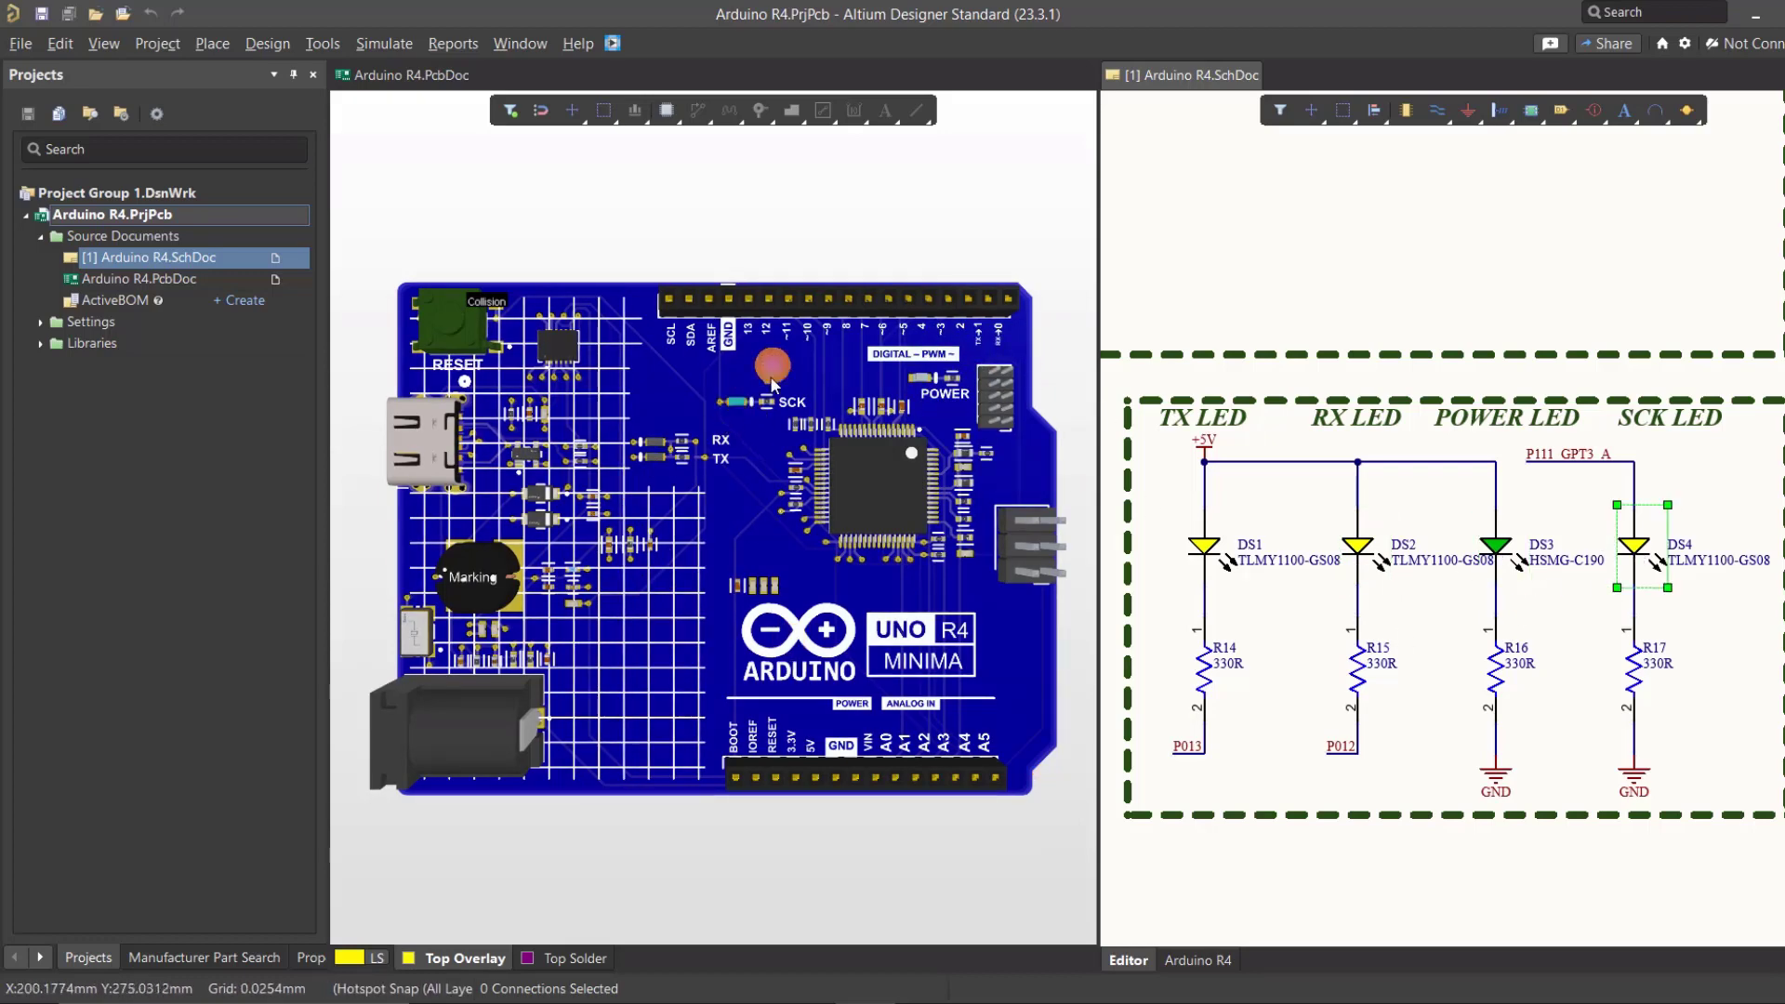
# - Highlight LEDs DS1, DS3 and DS4 on the board again from the schematic and clear the selection
pyautogui.click(1214, 555)
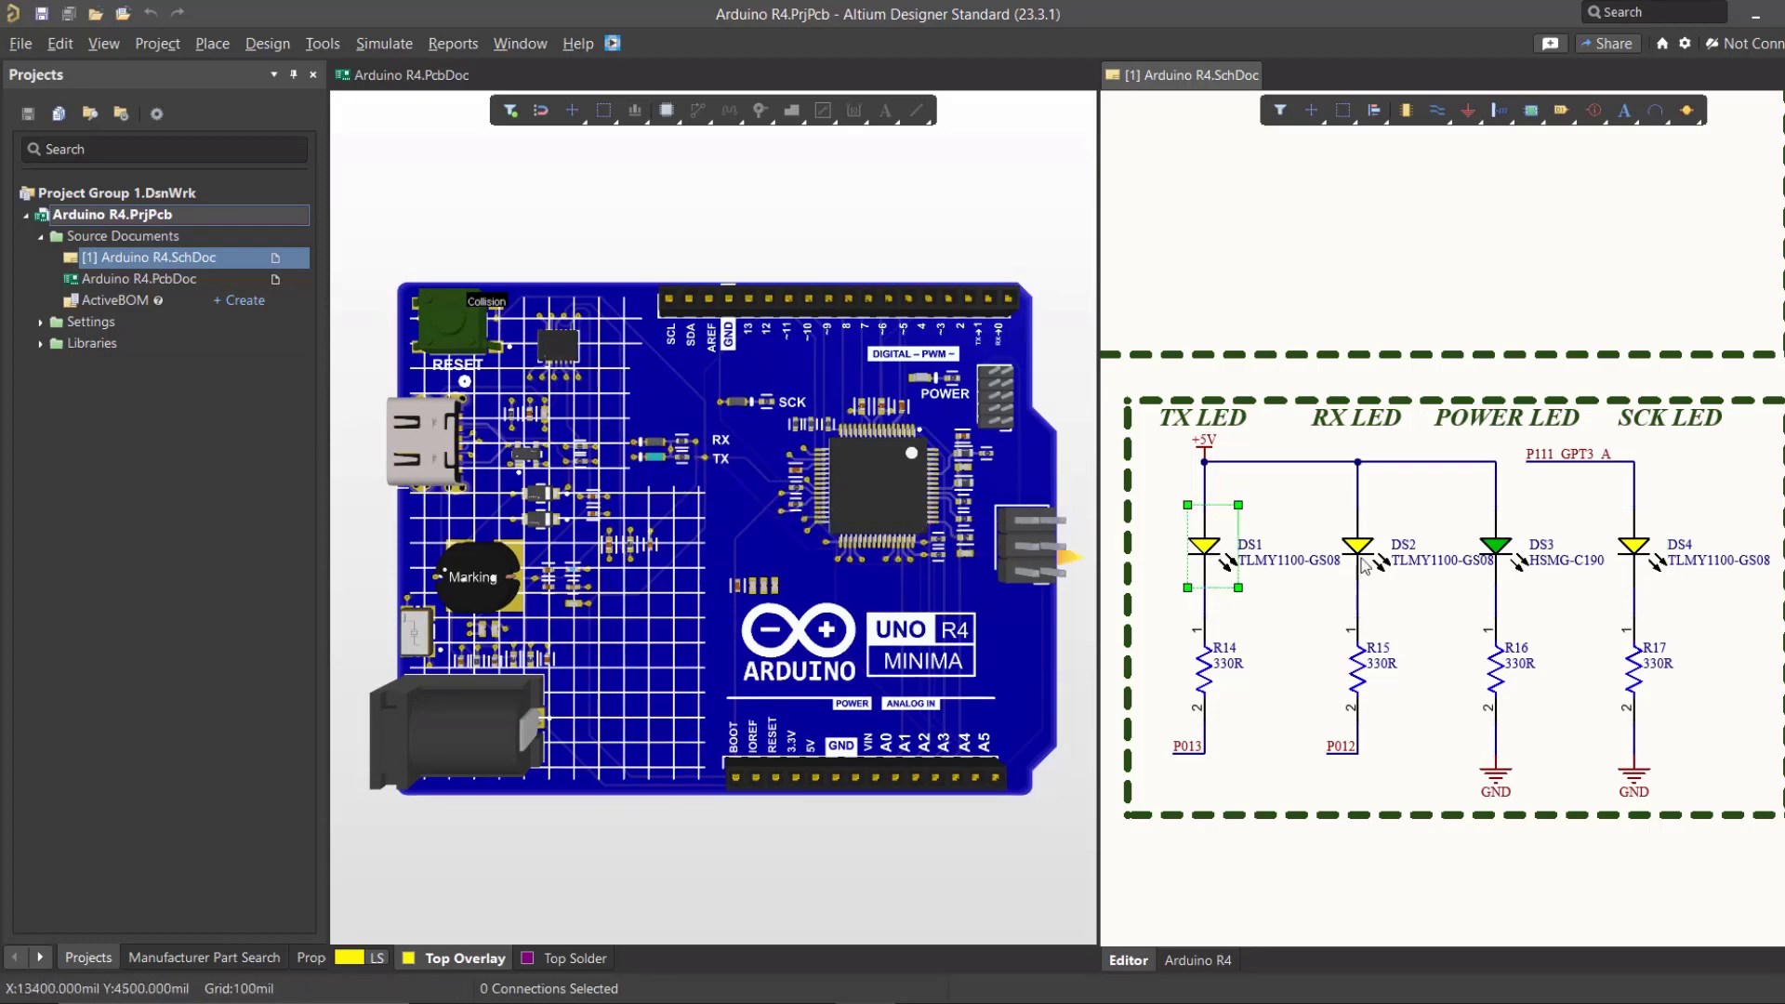
pyautogui.click(1506, 559)
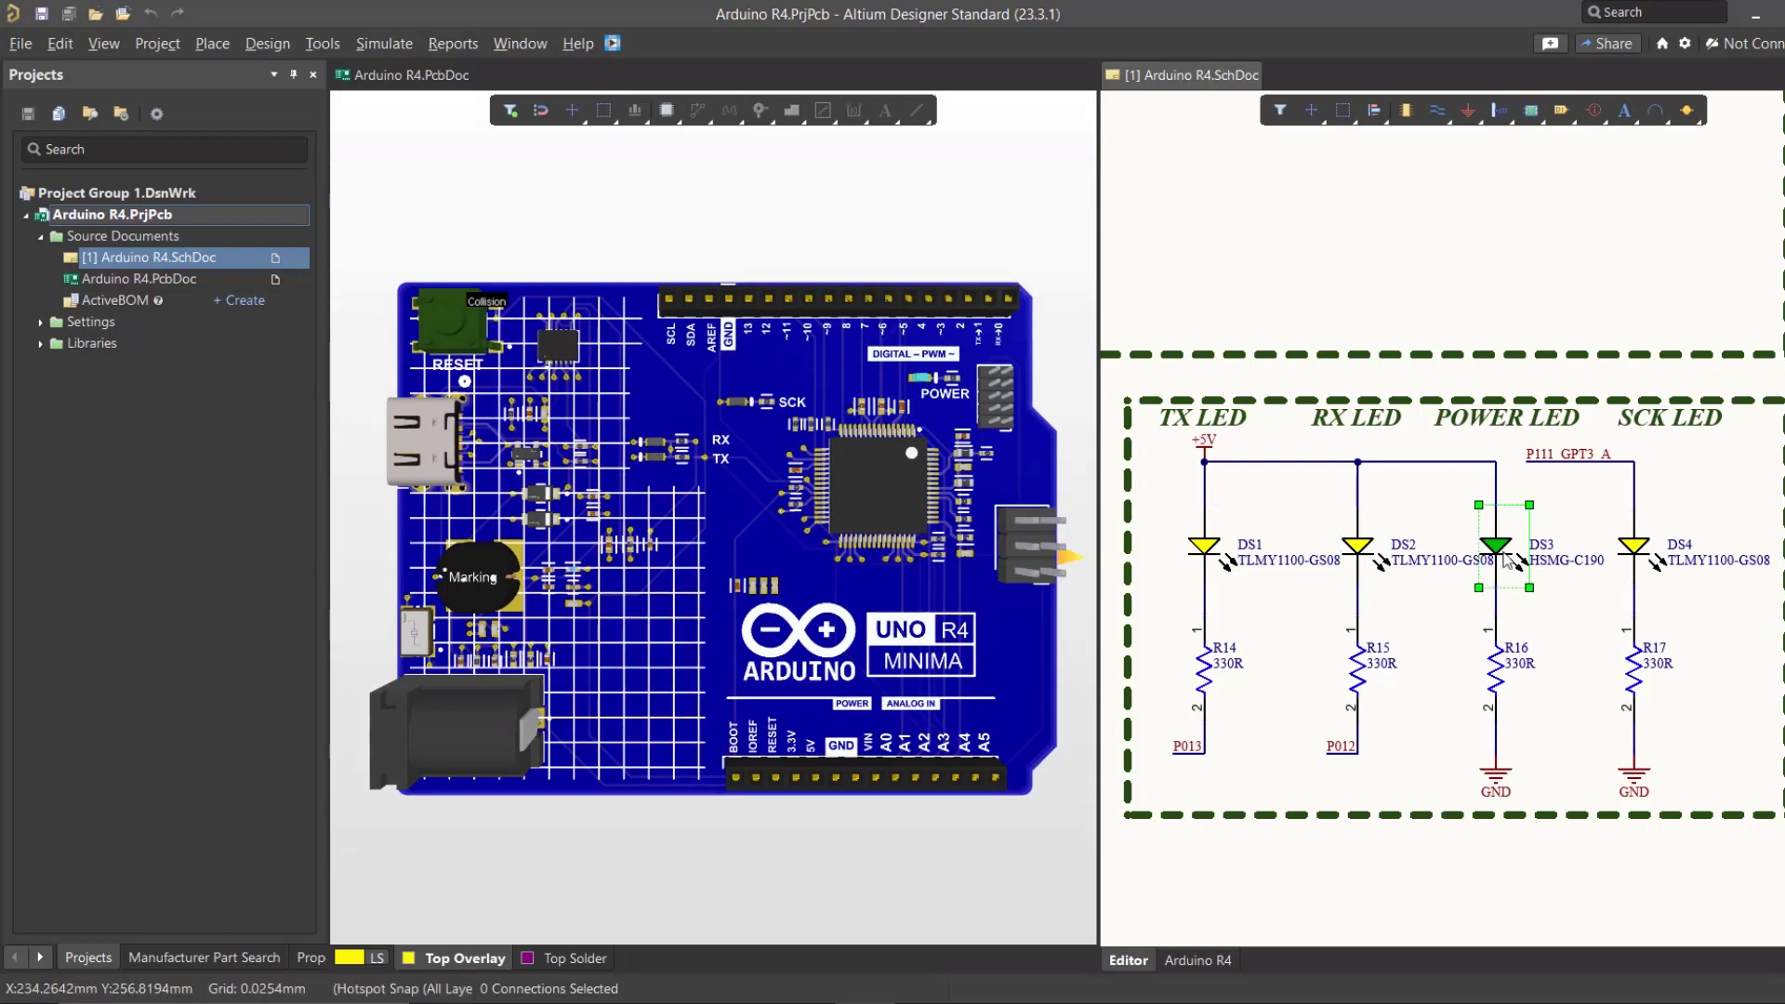
pyautogui.click(1636, 550)
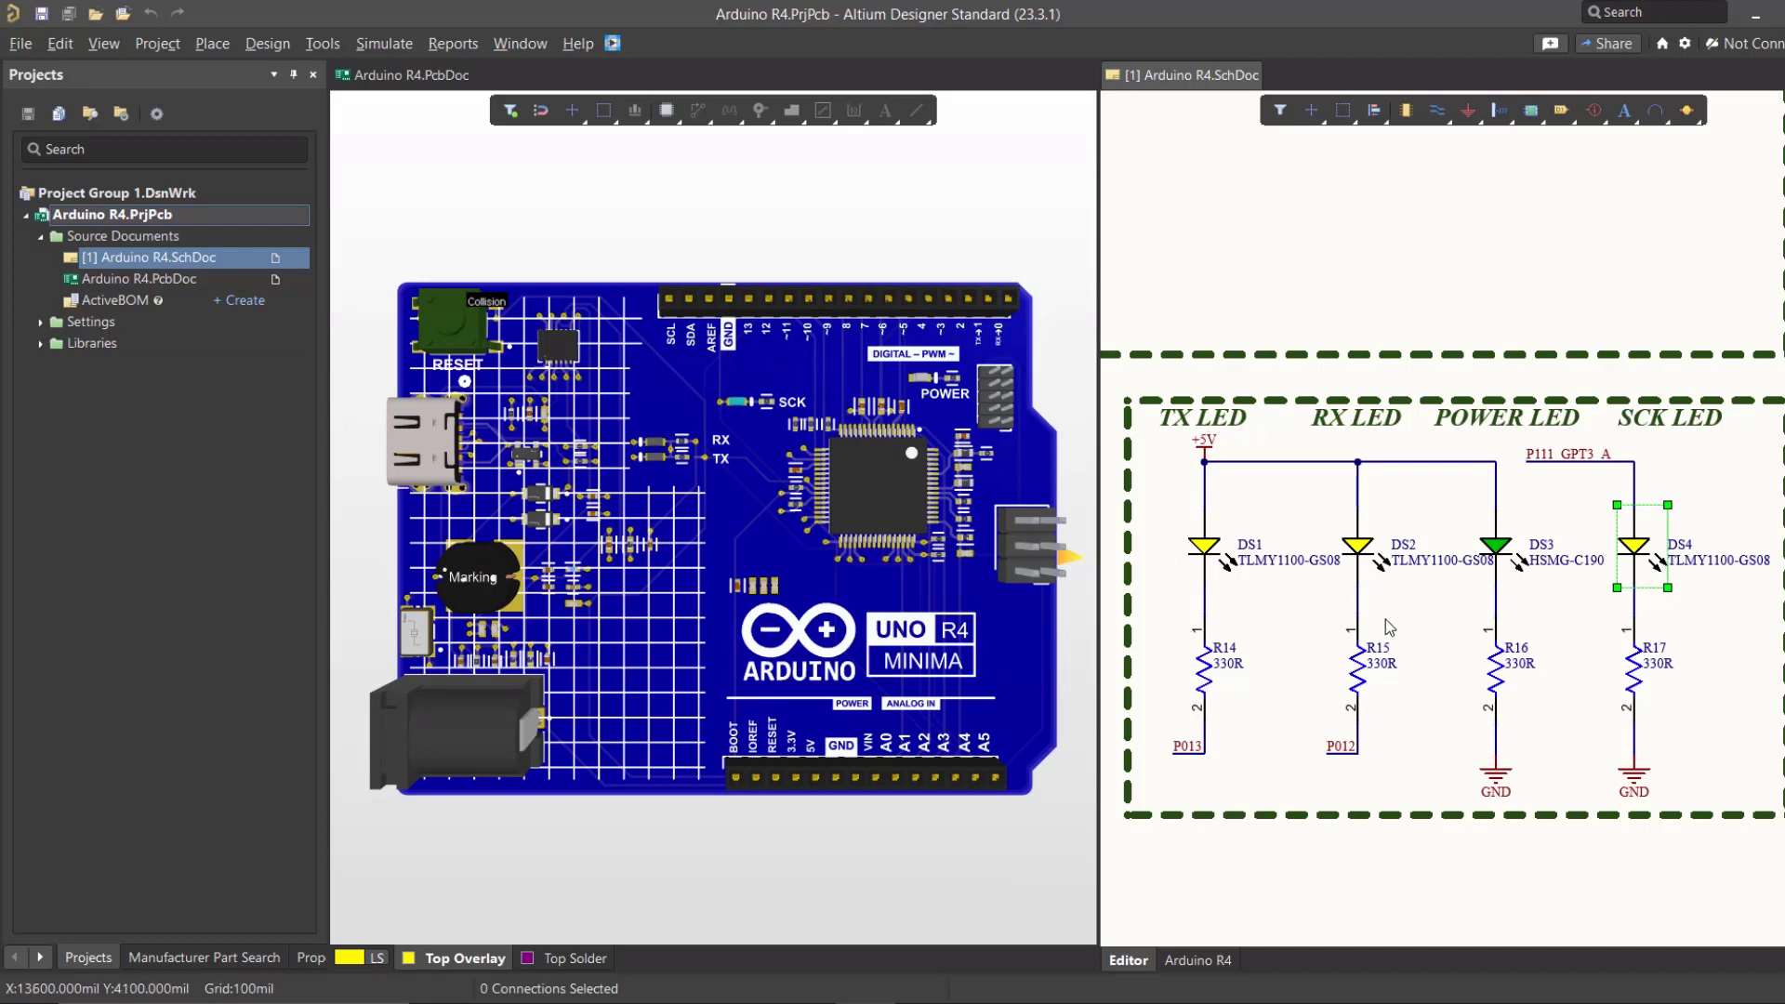
pyautogui.click(1623, 618)
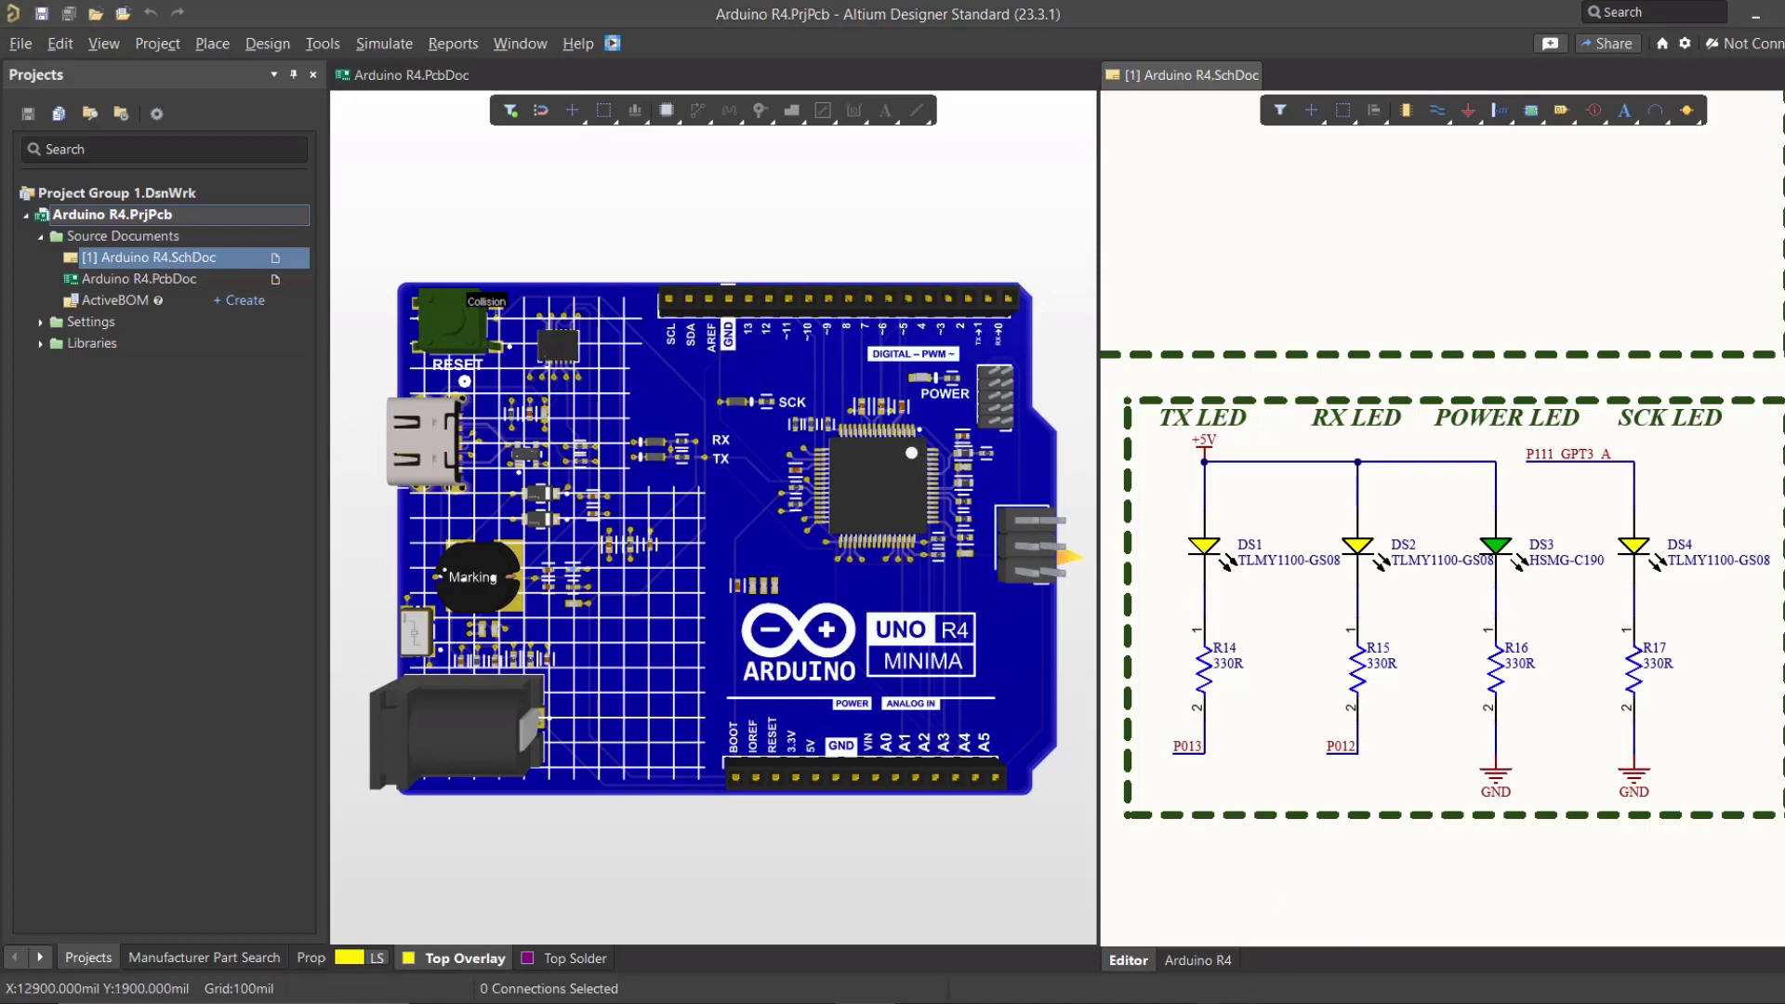
pyautogui.click(734, 355)
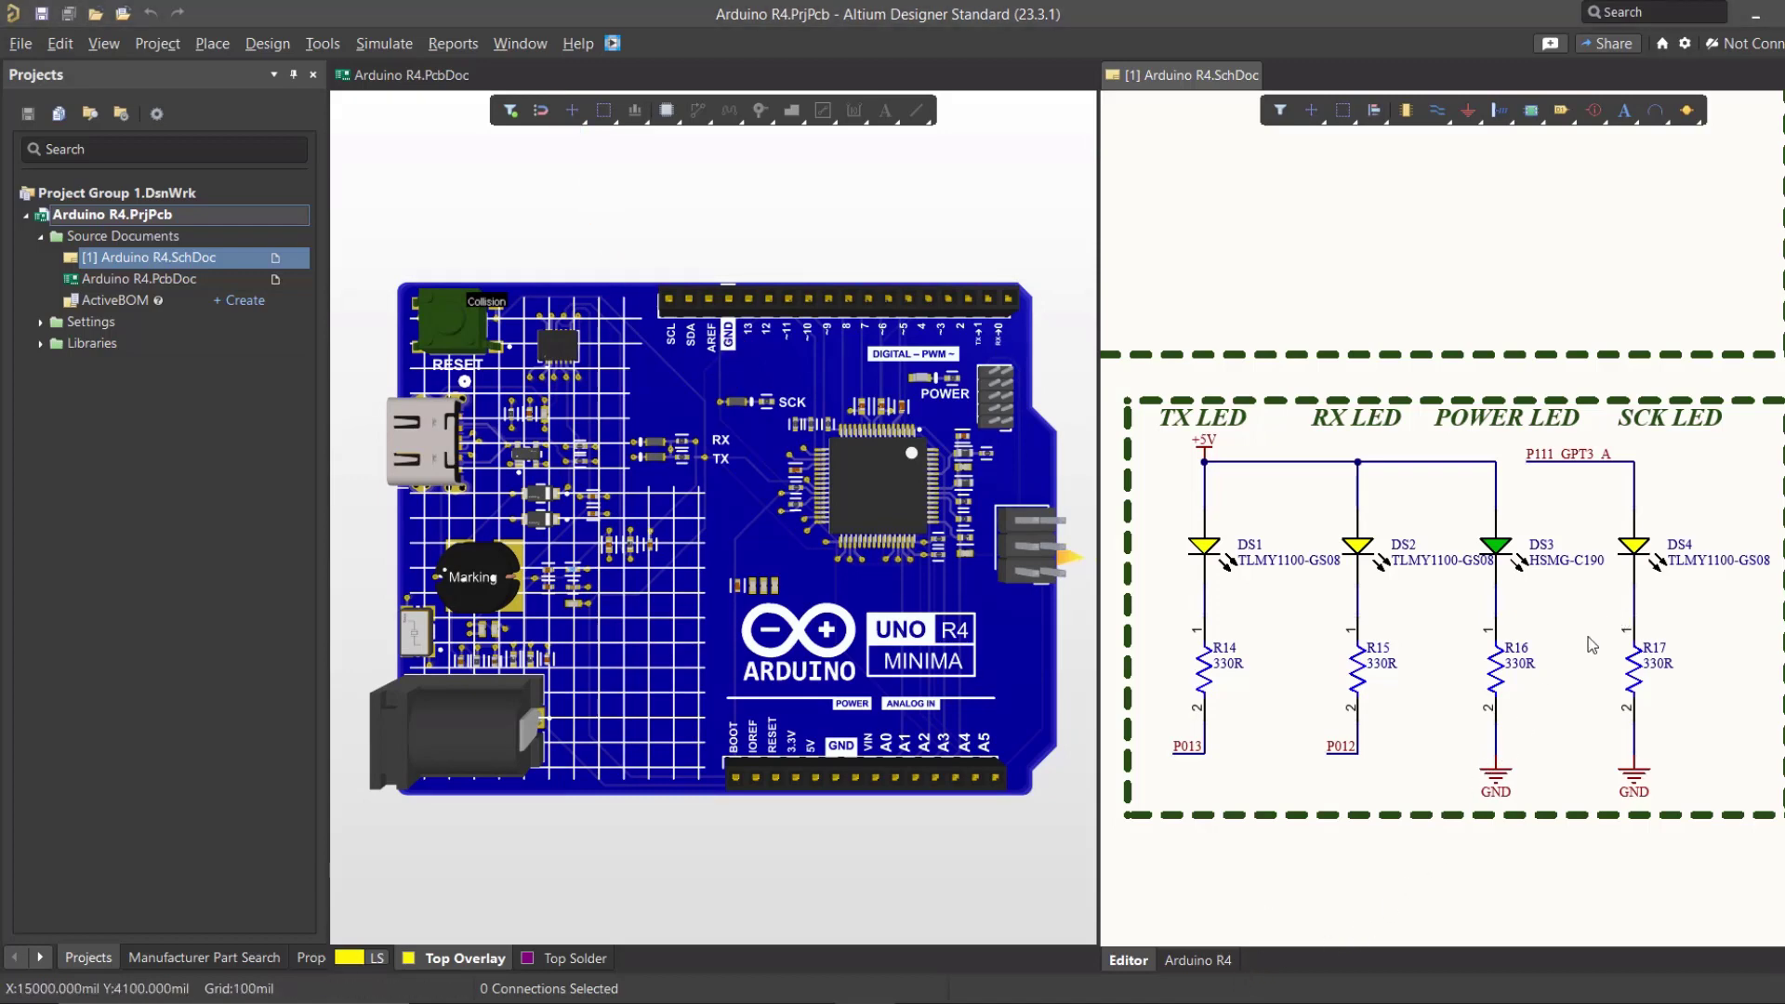
# - Merge the split views into one tab group and examine the schematic's CC RESISTOR section with R24 and R25
pyautogui.click(418, 296)
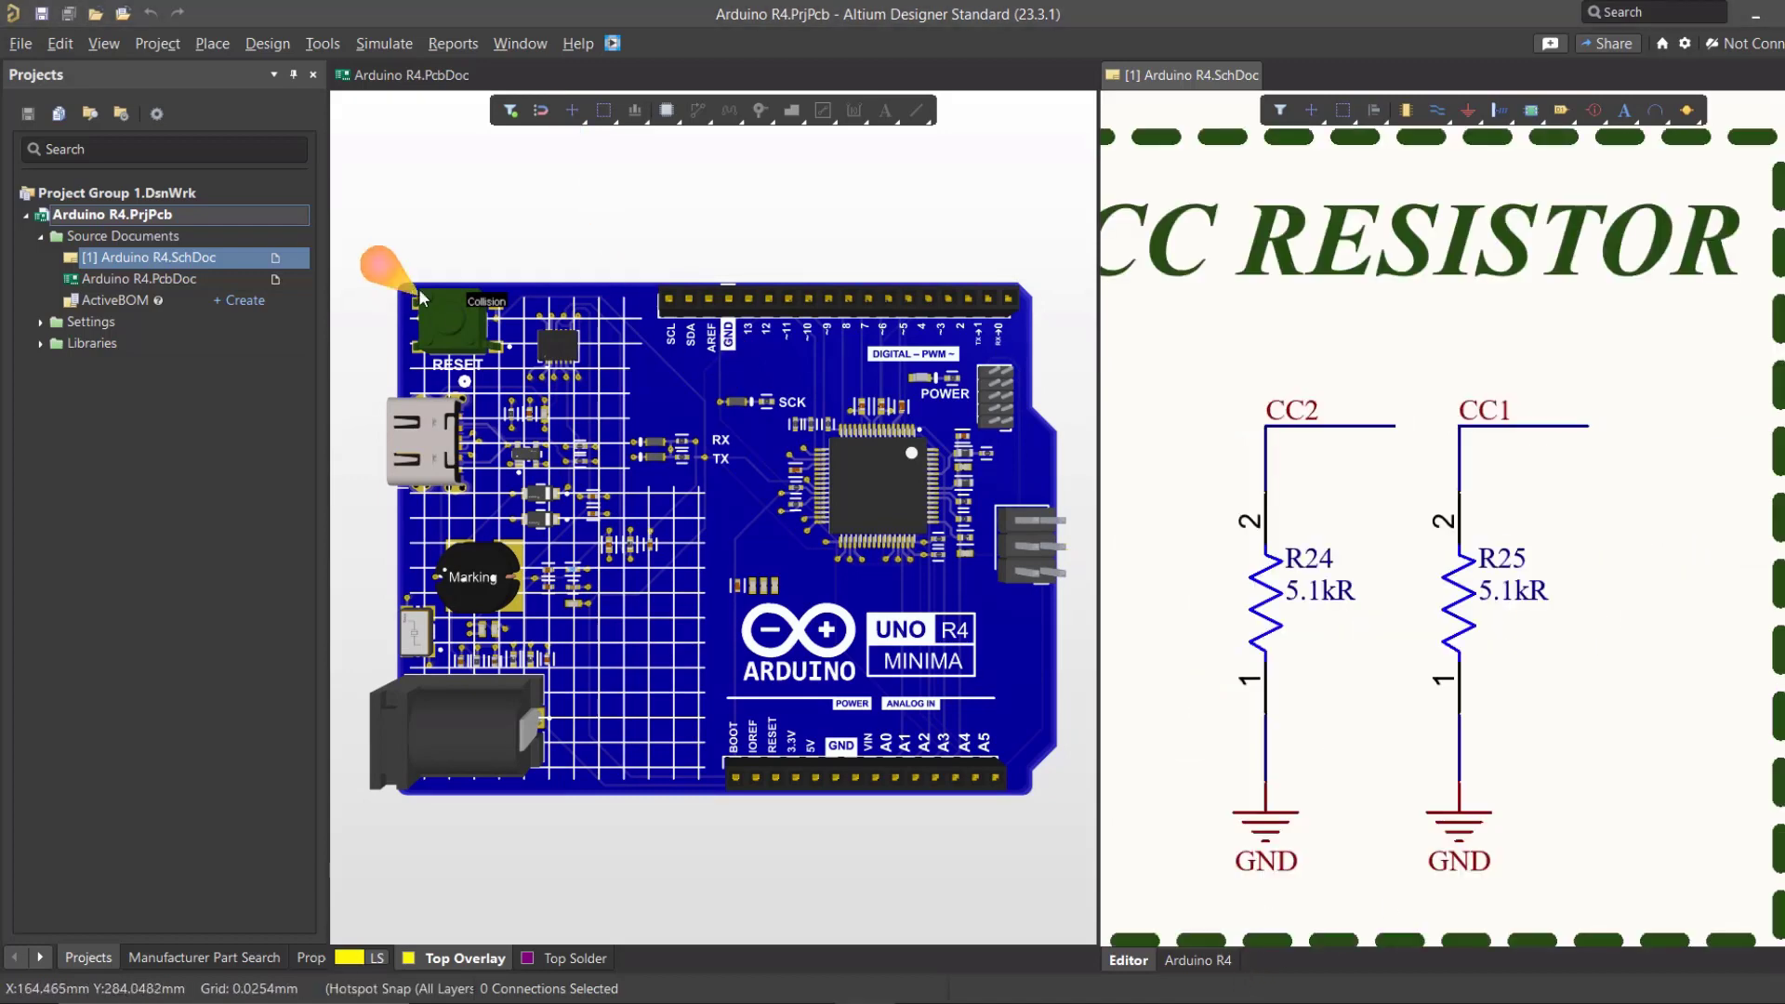
pyautogui.rightClick(430, 75)
pyautogui.click(502, 289)
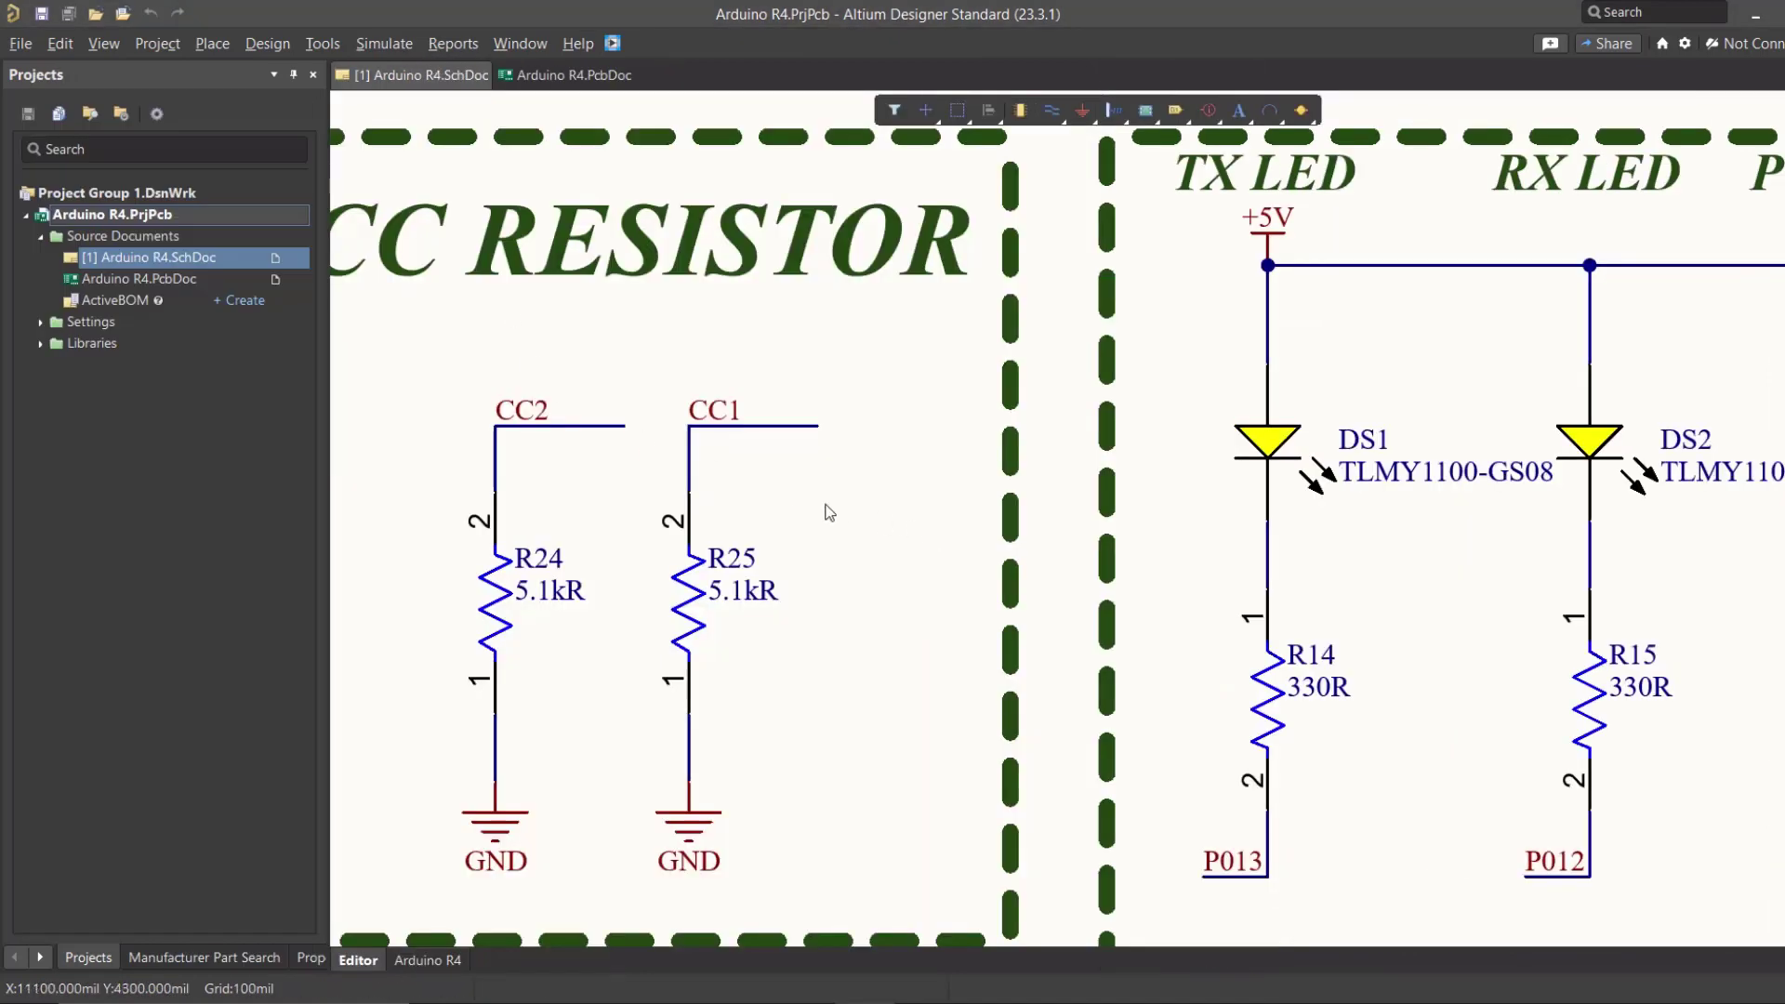
pyautogui.moveTo(842, 509); pyautogui.dragTo(1271, 496, button='right')
pyautogui.moveTo(1272, 473); pyautogui.dragTo(1264, 495, button='middle')
pyautogui.moveTo(1185, 542); pyautogui.dragTo(1191, 574, button='right')
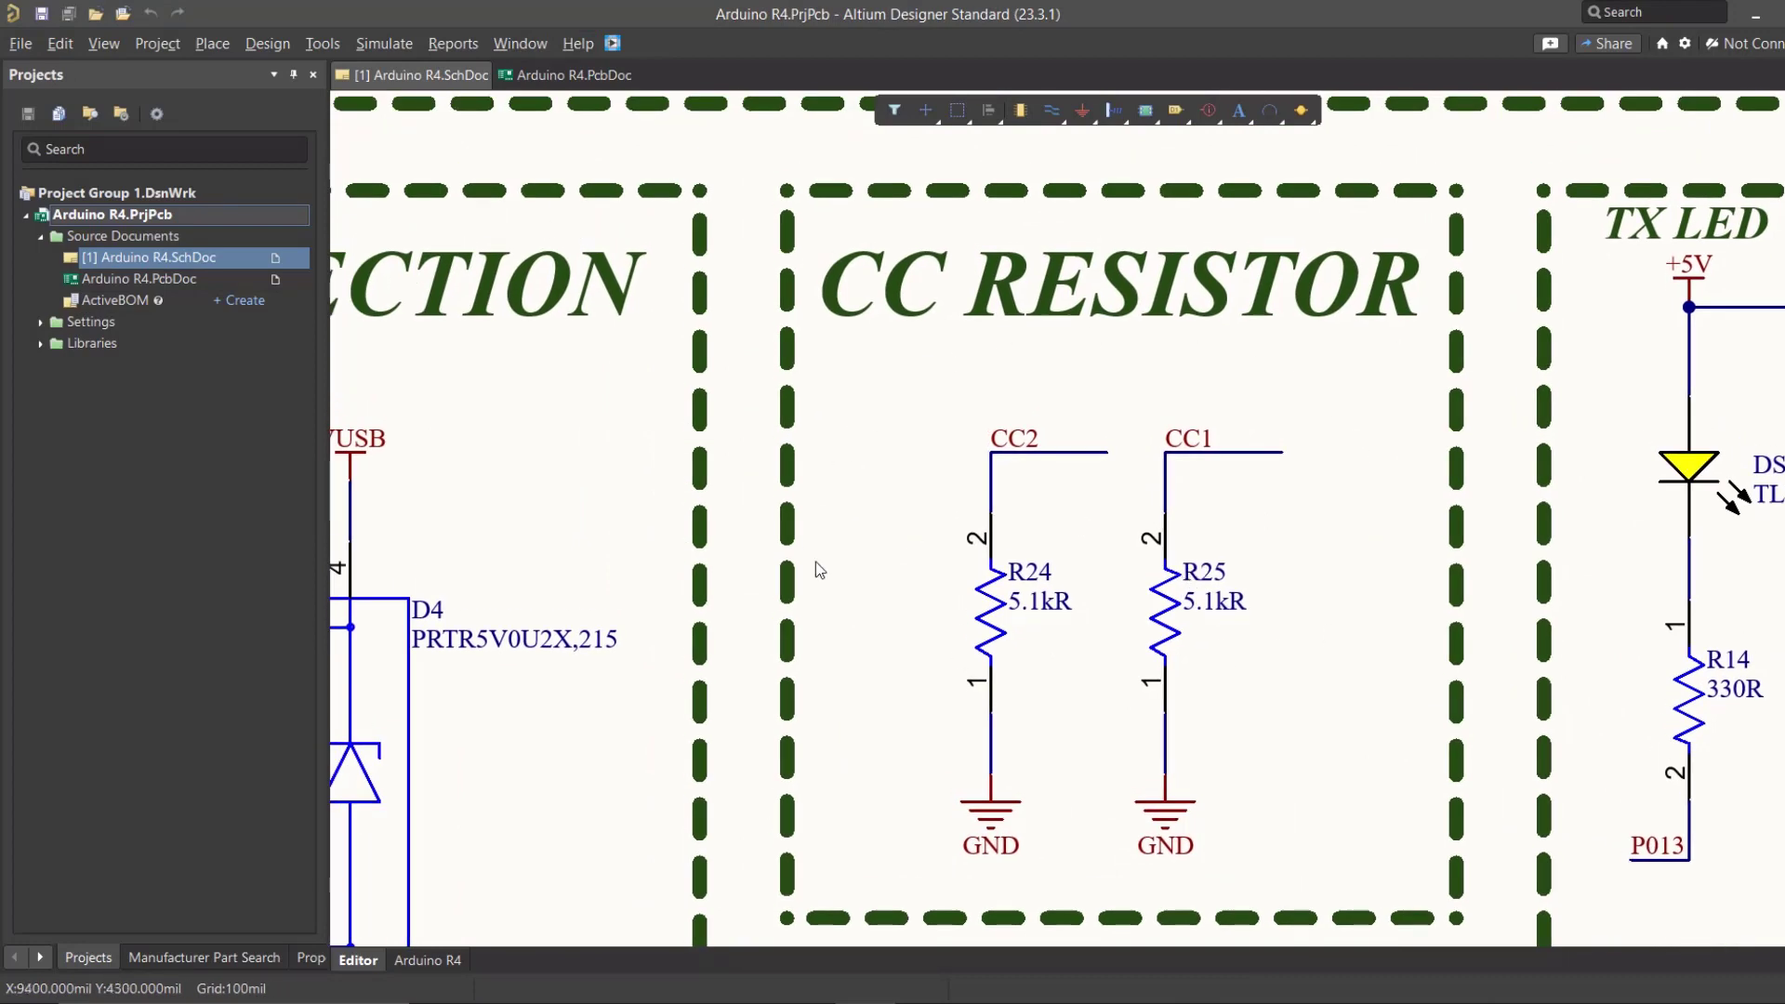
pyautogui.moveTo(1151, 679); pyautogui.dragTo(1039, 691, button='right')
# - Examine the ESD PROTECTION section around TVS diode D4 in the schematic and deselect the diode
pyautogui.keyDown('ctrl'); pyautogui.scroll(2, 1119, 612); pyautogui.keyUp('ctrl')
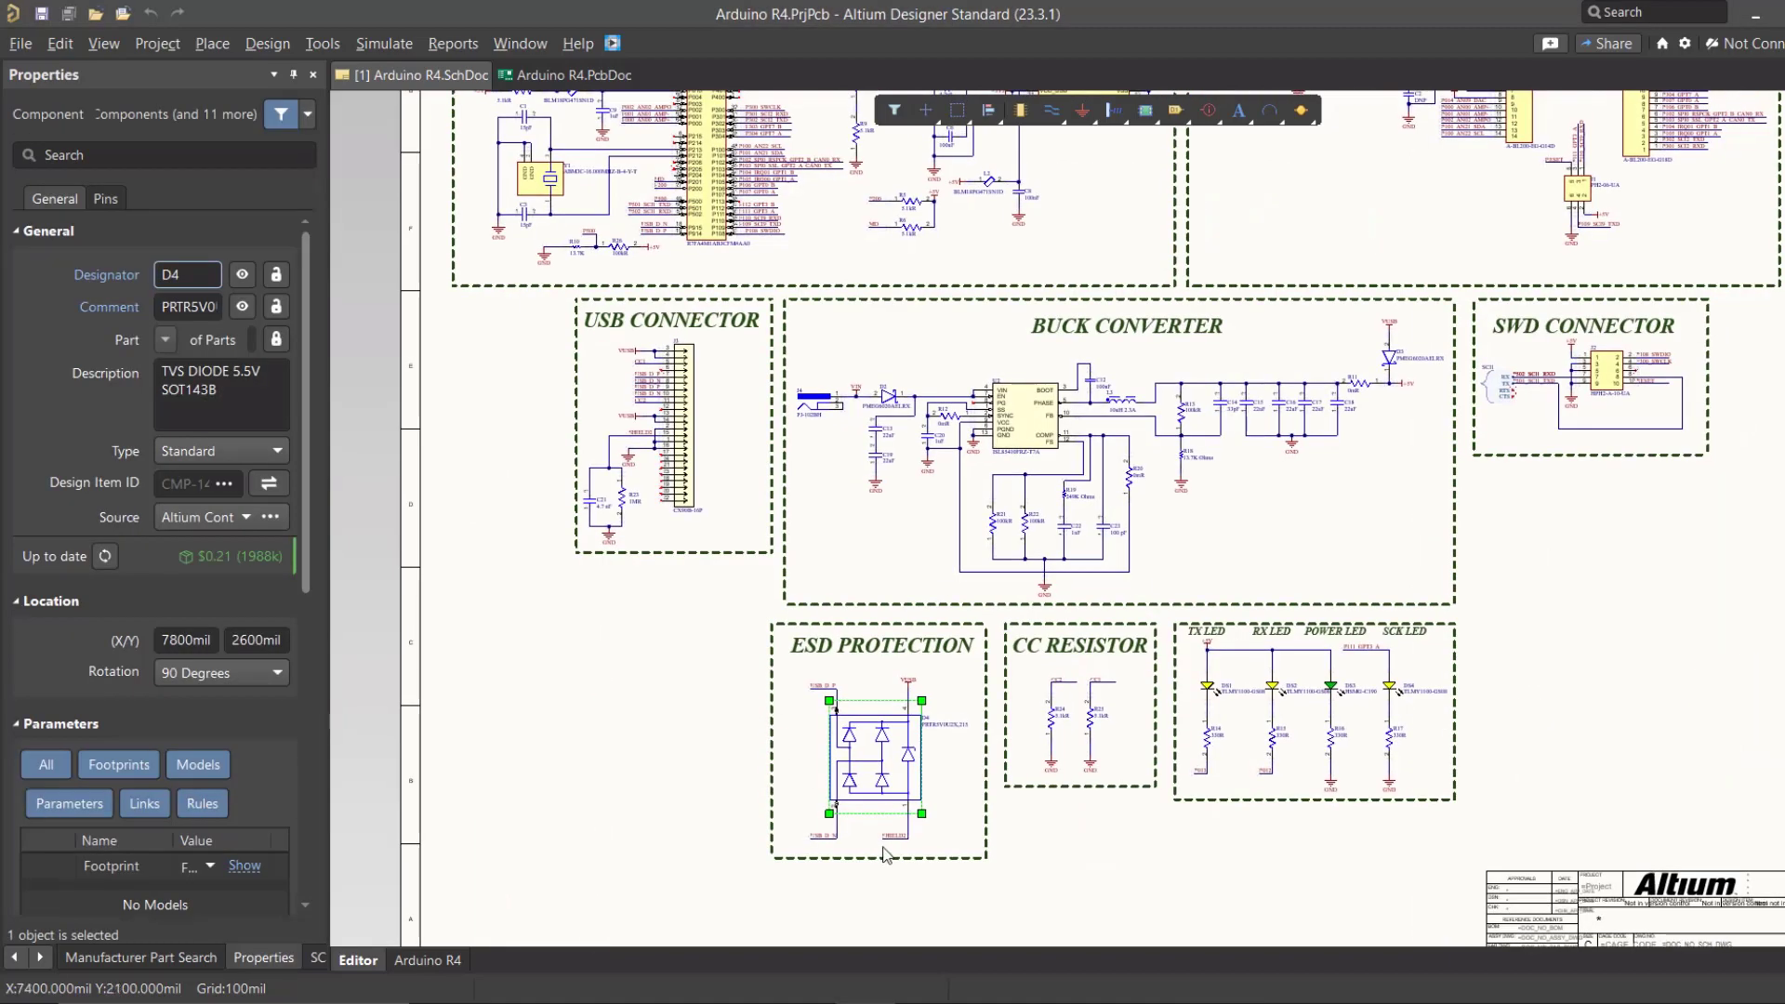
pyautogui.keyDown('ctrl'); pyautogui.scroll(4, 885, 853); pyautogui.keyUp('ctrl')
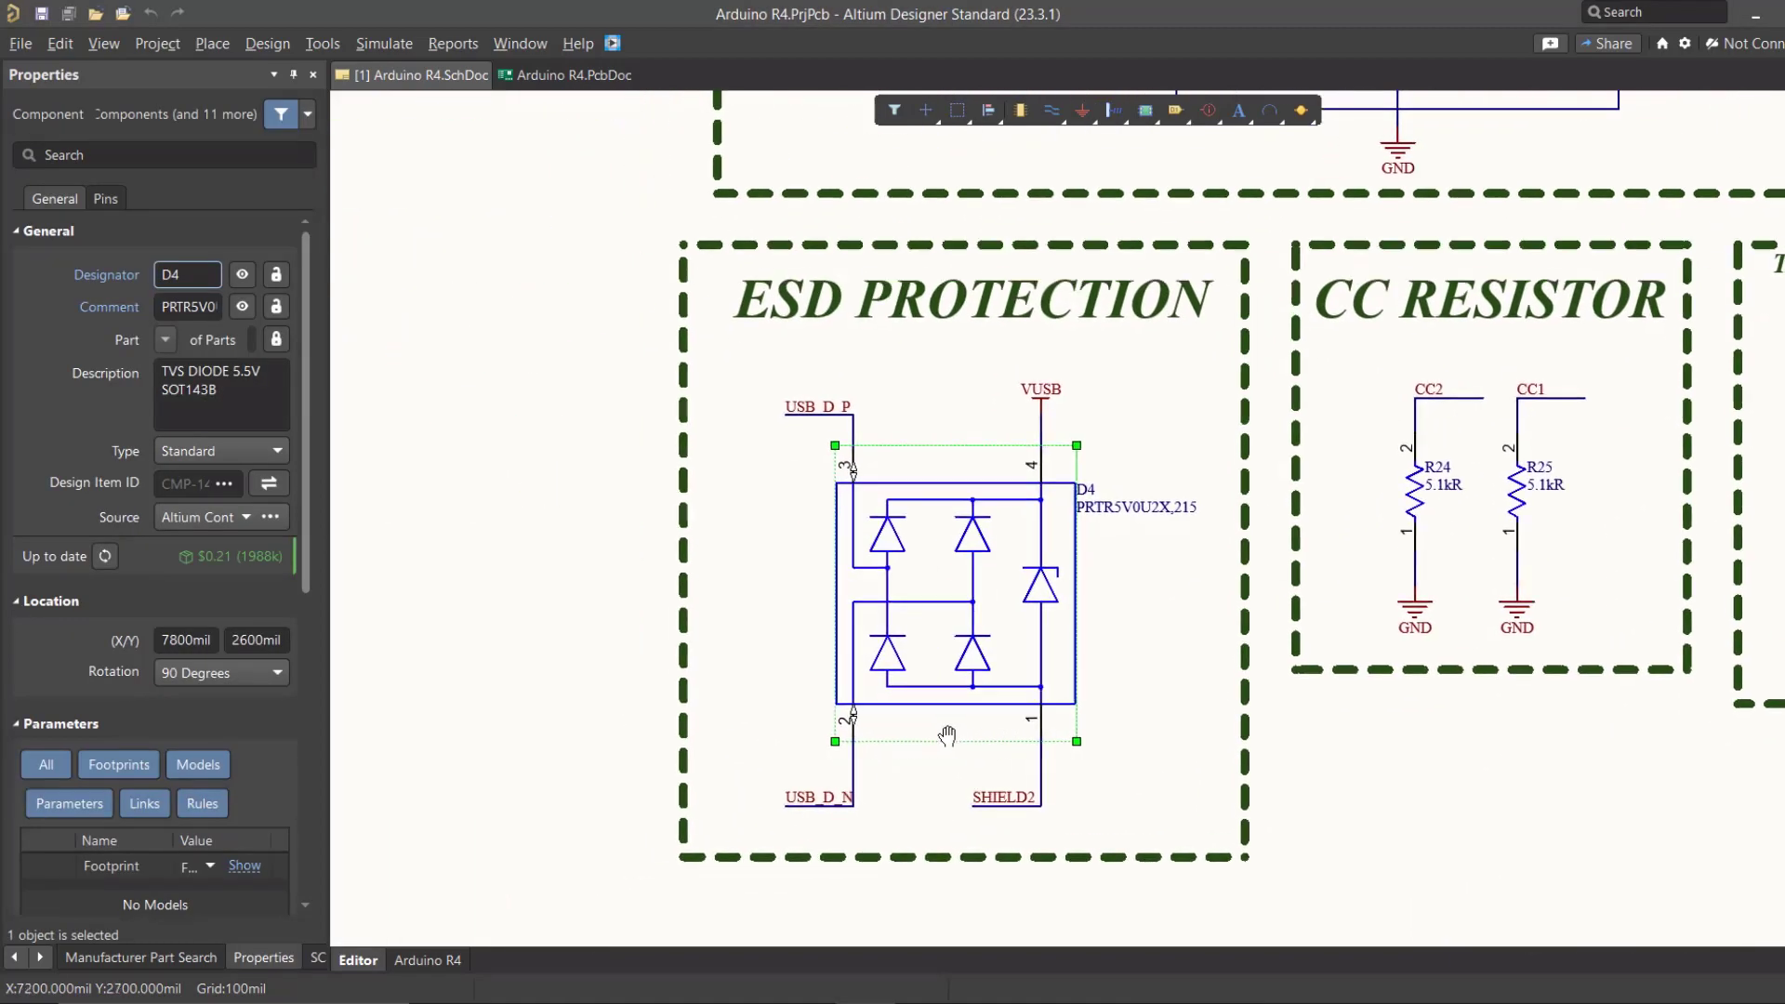
pyautogui.click(814, 448)
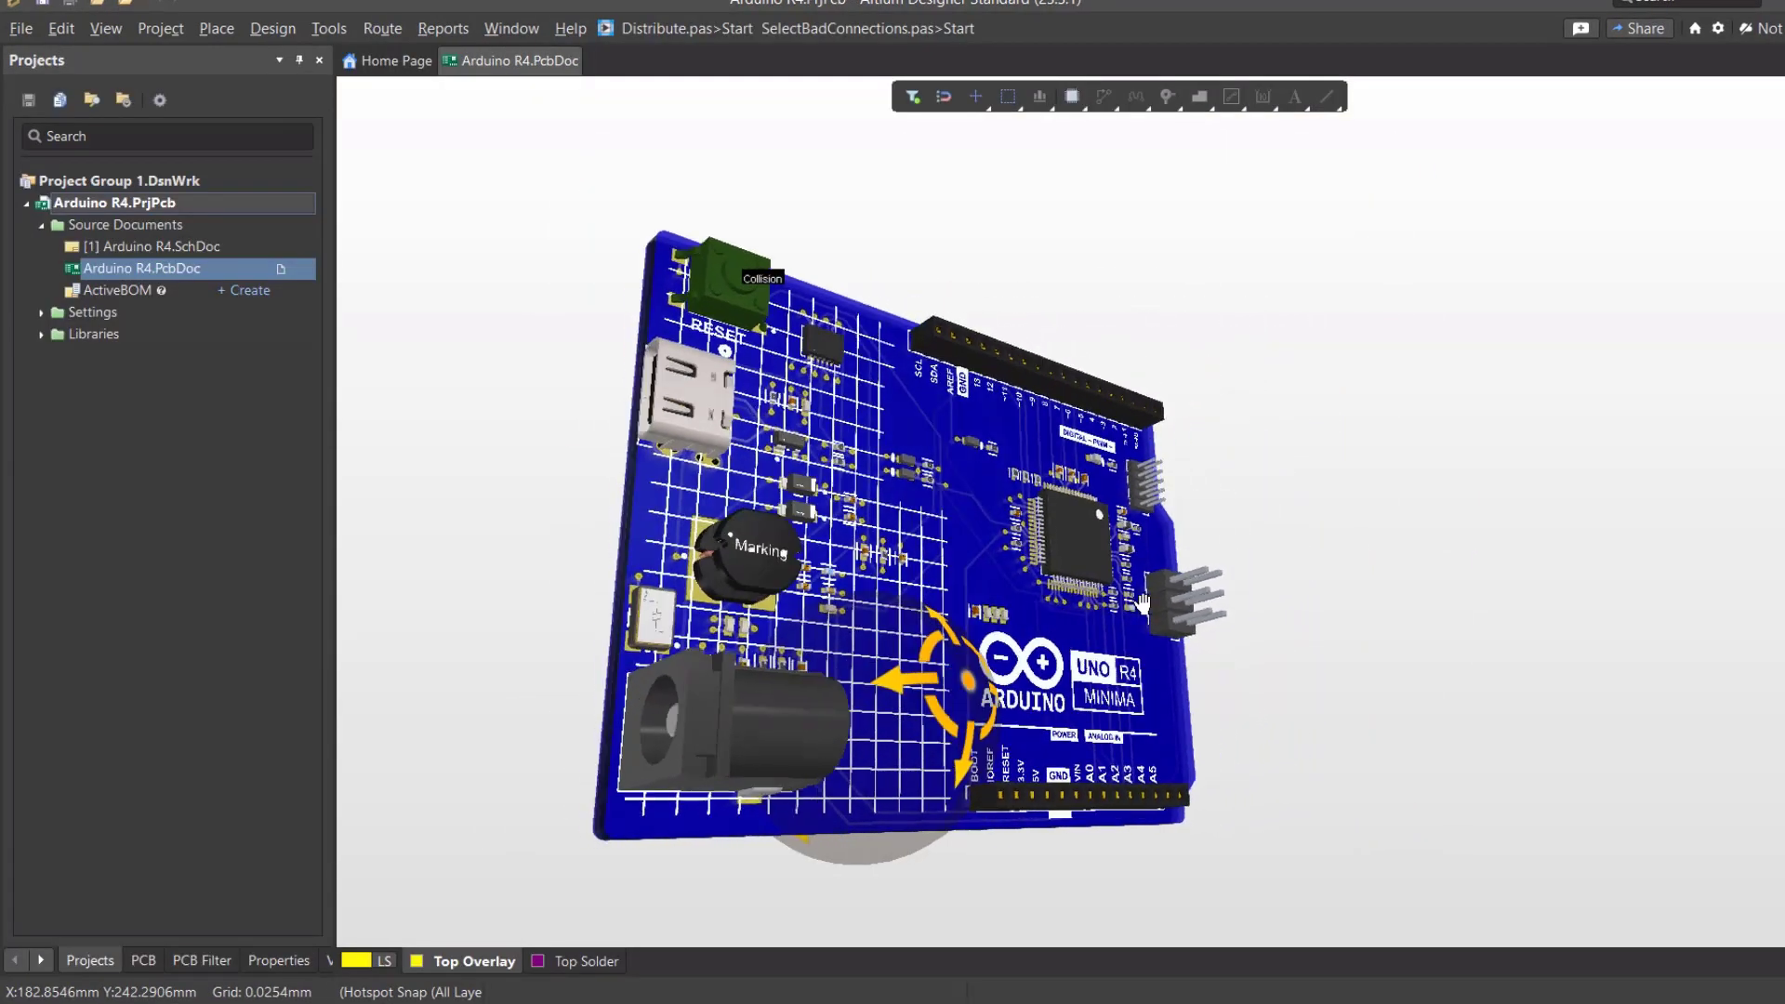
# - Inspect the complete 3D board from several angles and restore the top-down view
pyautogui.keyDown('shift'); pyautogui.moveTo(863, 713); pyautogui.dragTo(523, 672, button='right'); pyautogui.keyUp('shift')
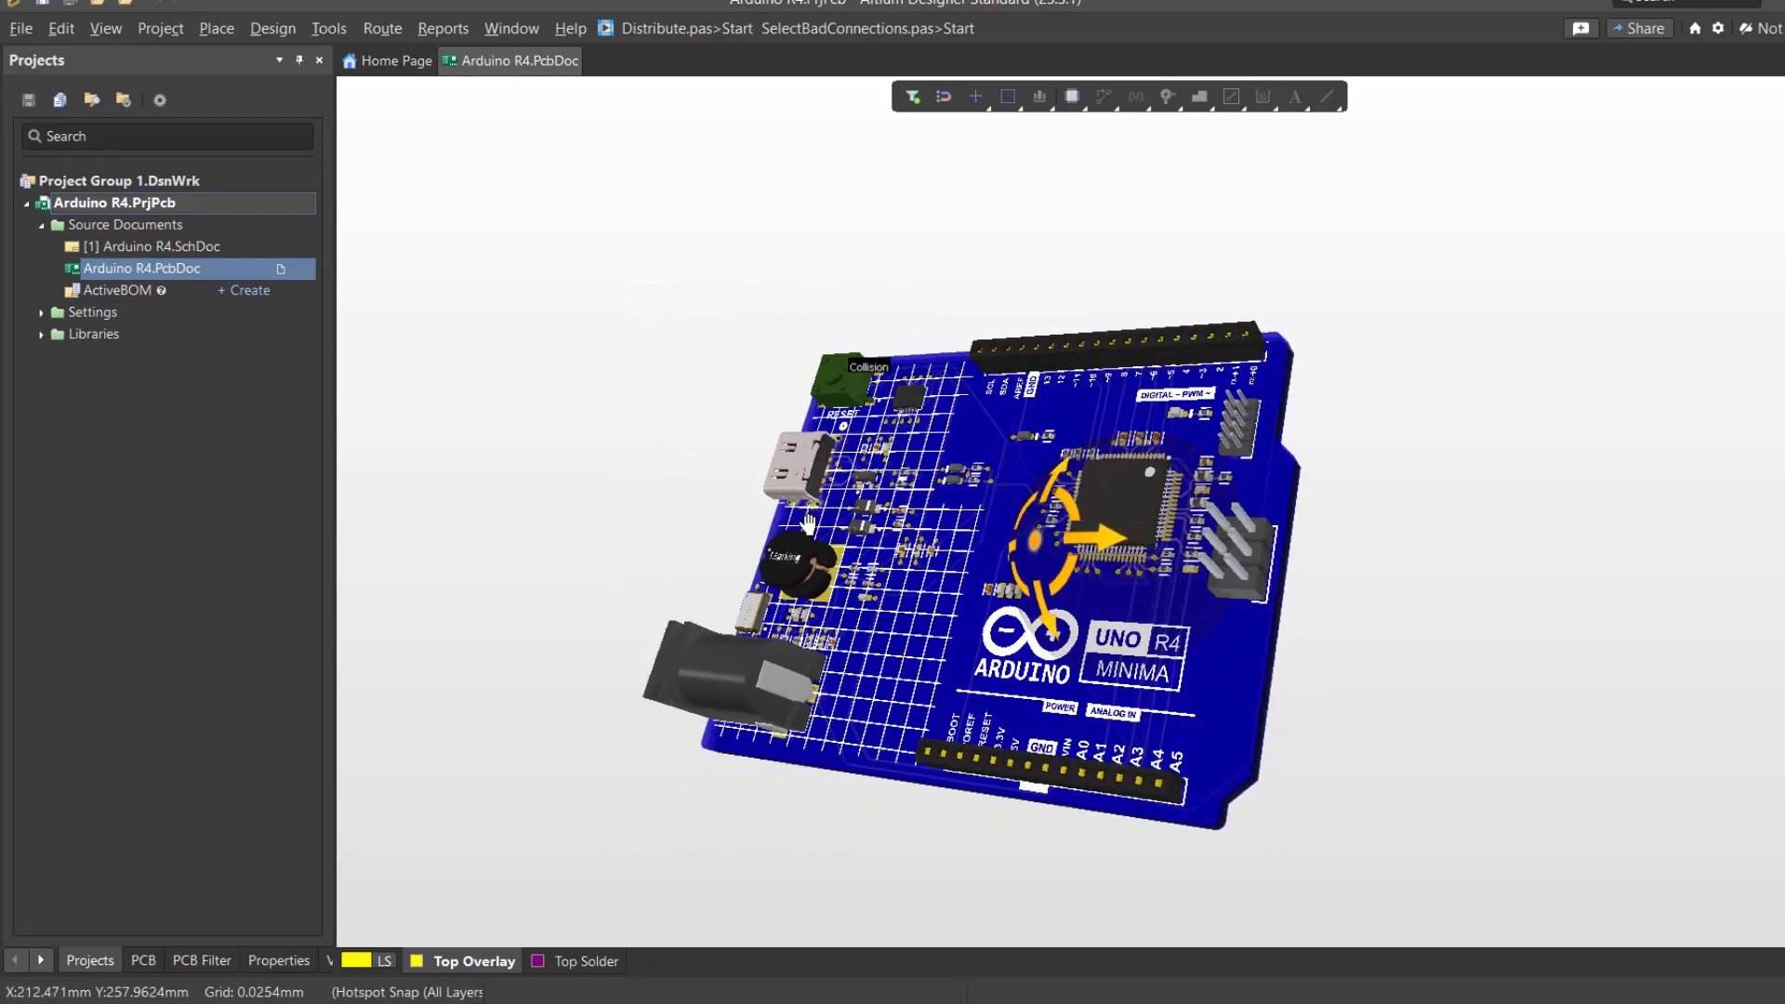
pyautogui.keyDown('shift'); pyautogui.moveTo(555, 565); pyautogui.dragTo(1093, 721, button='right'); pyautogui.keyUp('shift')
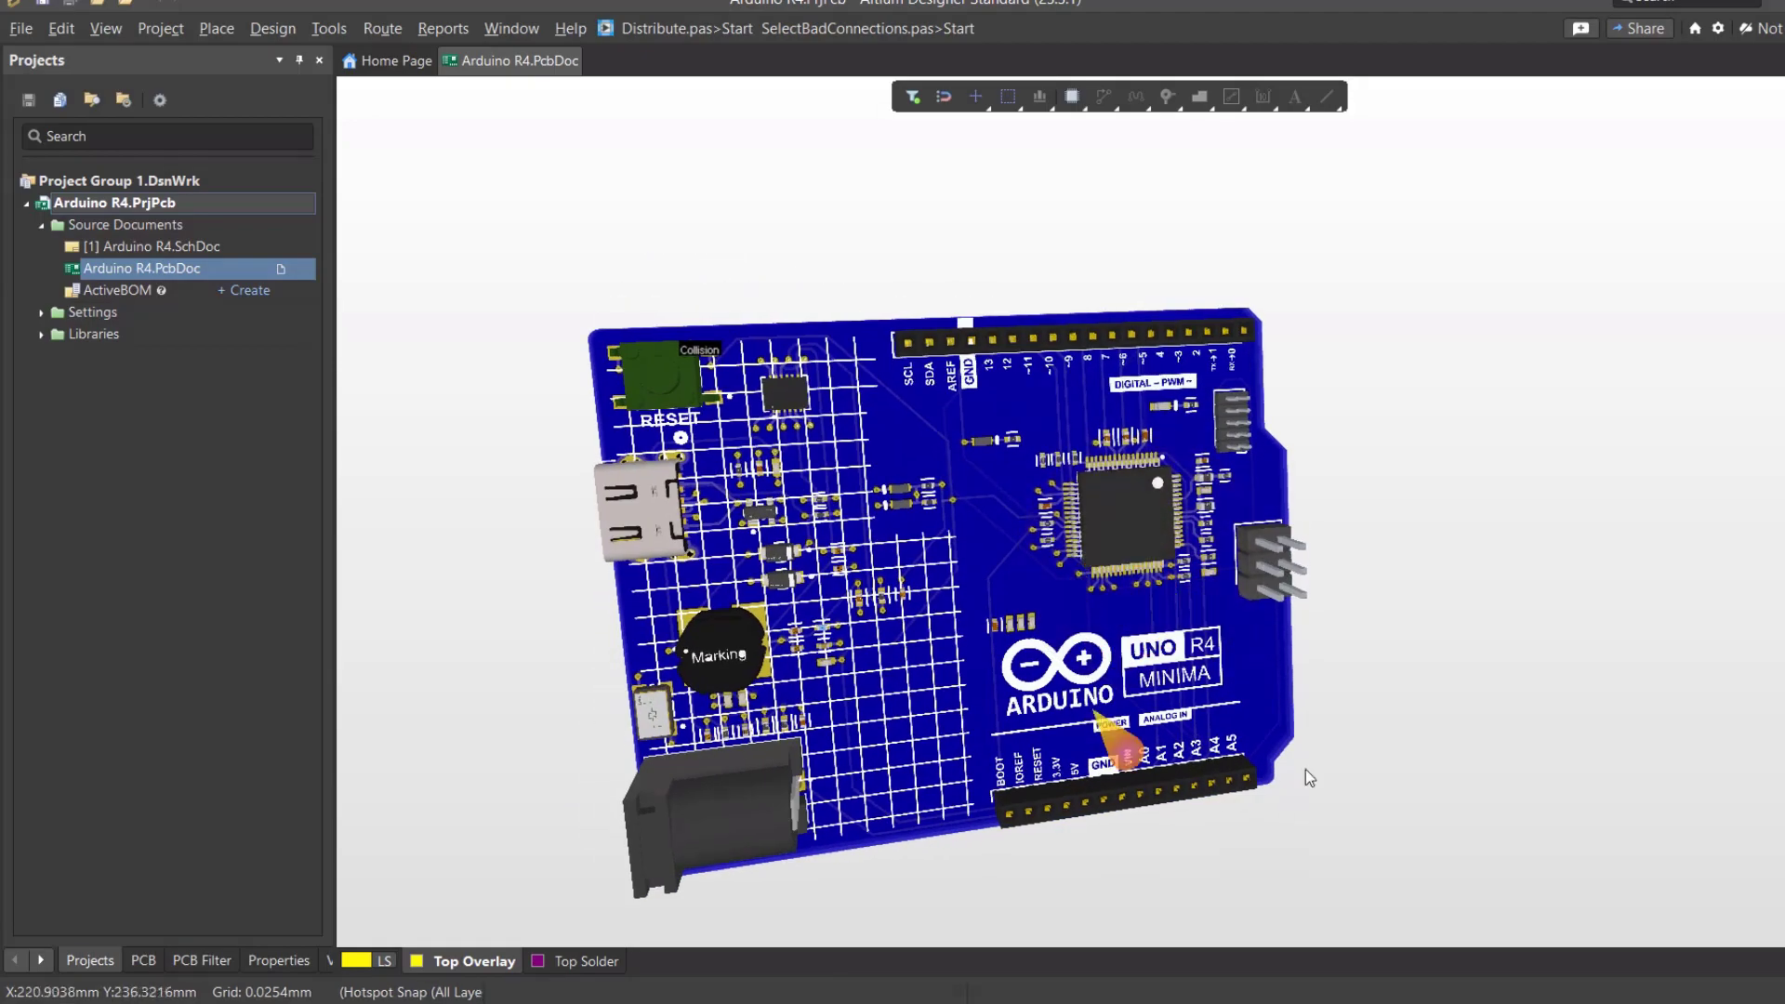
pyautogui.keyDown('shift'); pyautogui.moveTo(1357, 762); pyautogui.dragTo(1394, 678, button='right'); pyautogui.keyUp('shift')
pyautogui.keyDown('shift'); pyautogui.moveTo(1437, 748); pyautogui.dragTo(1181, 596, button='right'); pyautogui.keyUp('shift')
pyautogui.press('0')
# - Open the layer view configuration of the PCB document
pyautogui.moveTo(1011, 516); pyautogui.dragTo(980, 586, button='right')
pyautogui.moveTo(980, 586); pyautogui.dragTo(989, 577, button='middle')
pyautogui.keyDown('ctrl'); pyautogui.scroll(2, 990, 577); pyautogui.keyUp('ctrl')
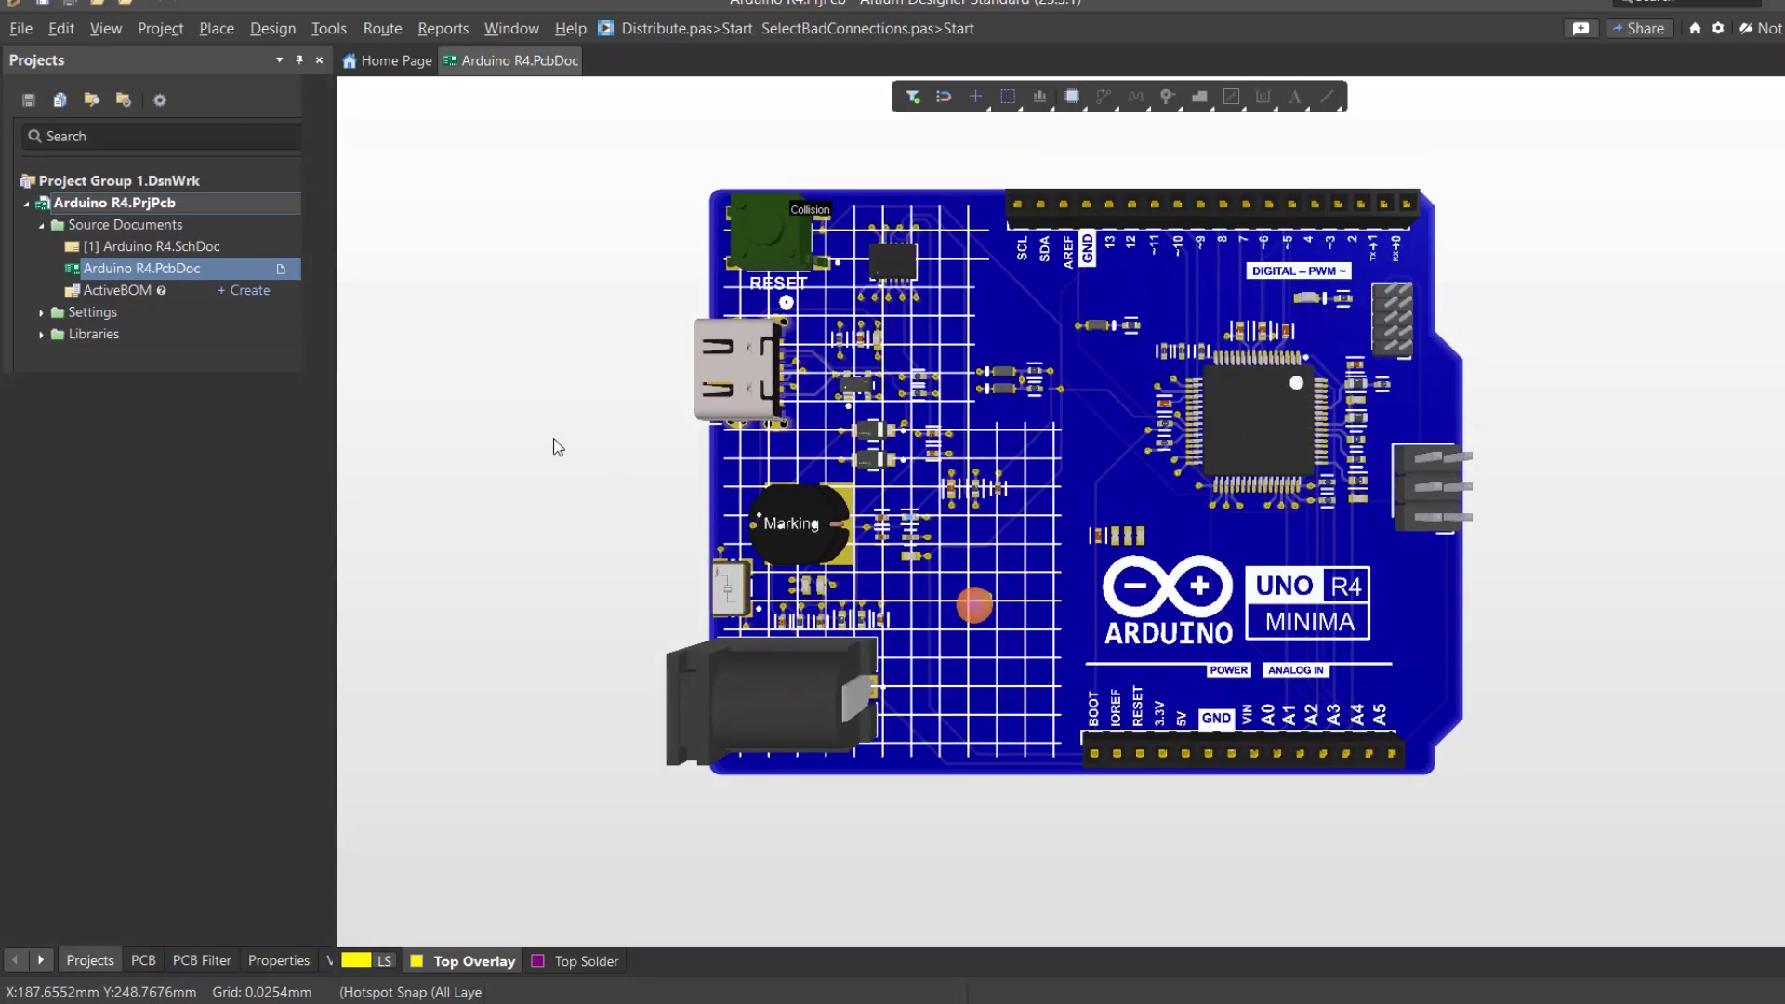
pyautogui.press('l')
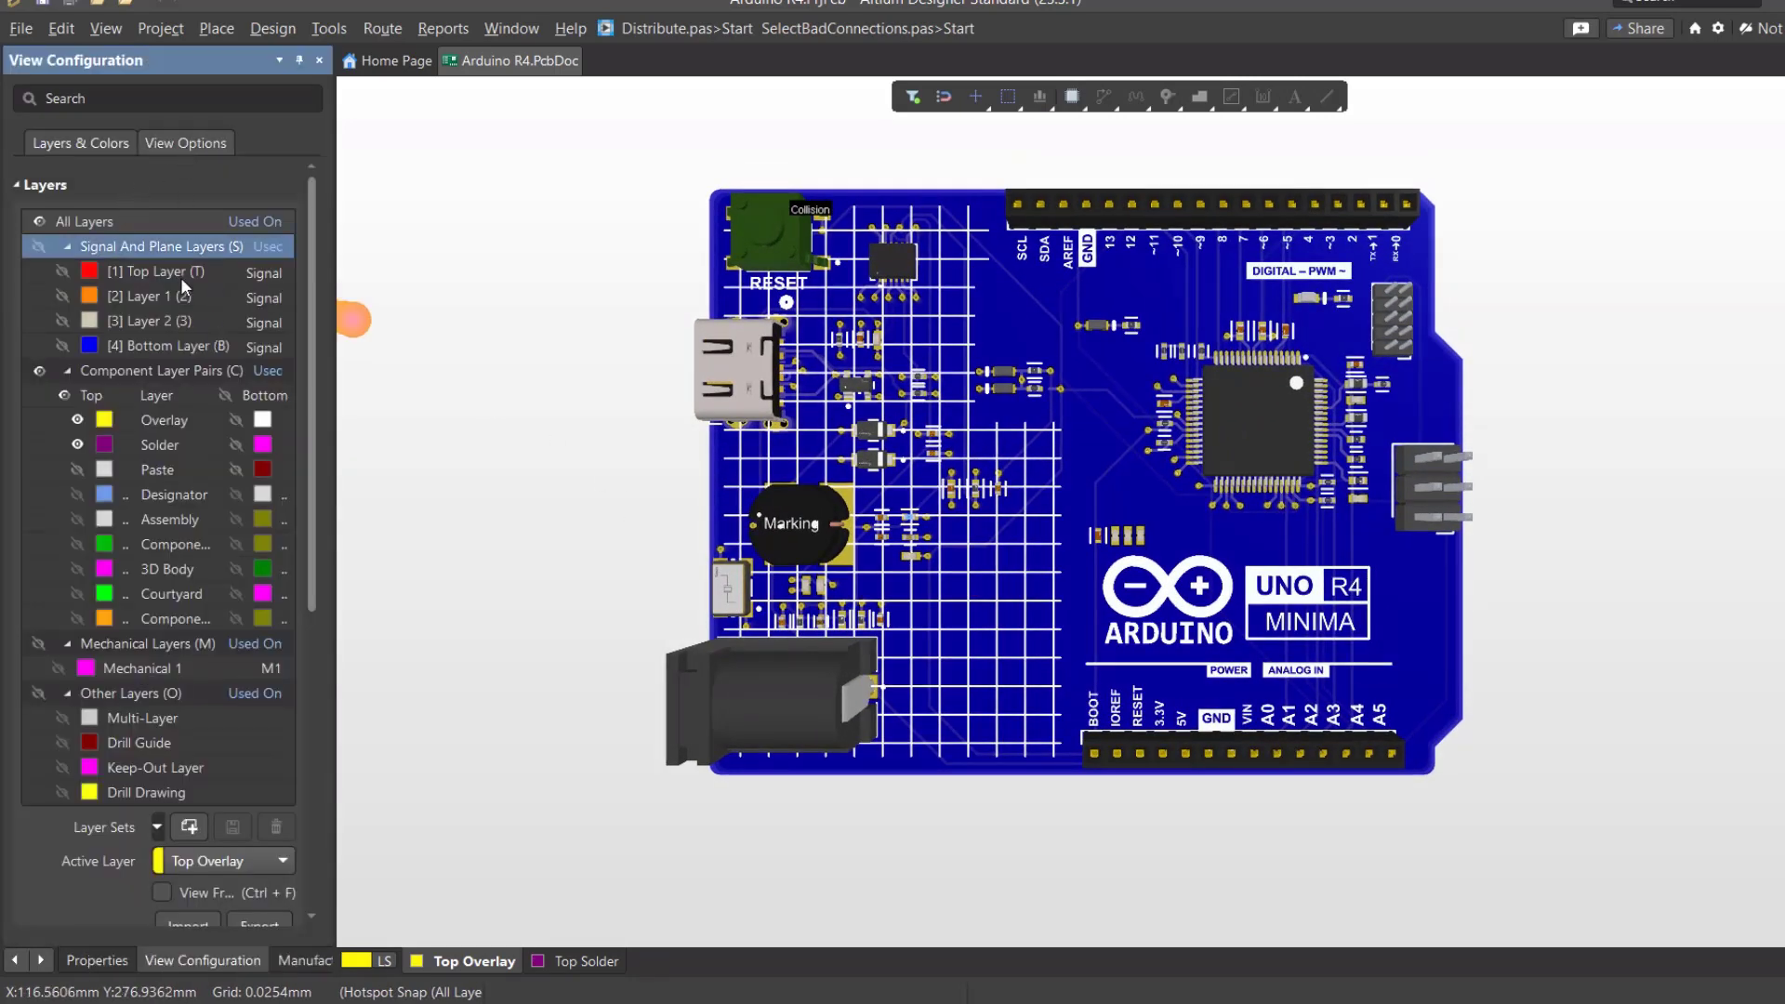